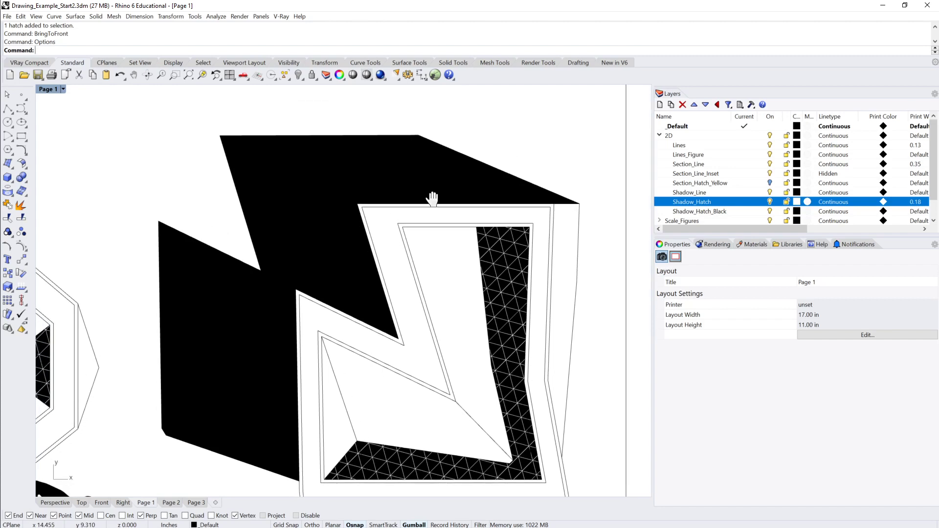
scroll(496, 257, "down", 1)
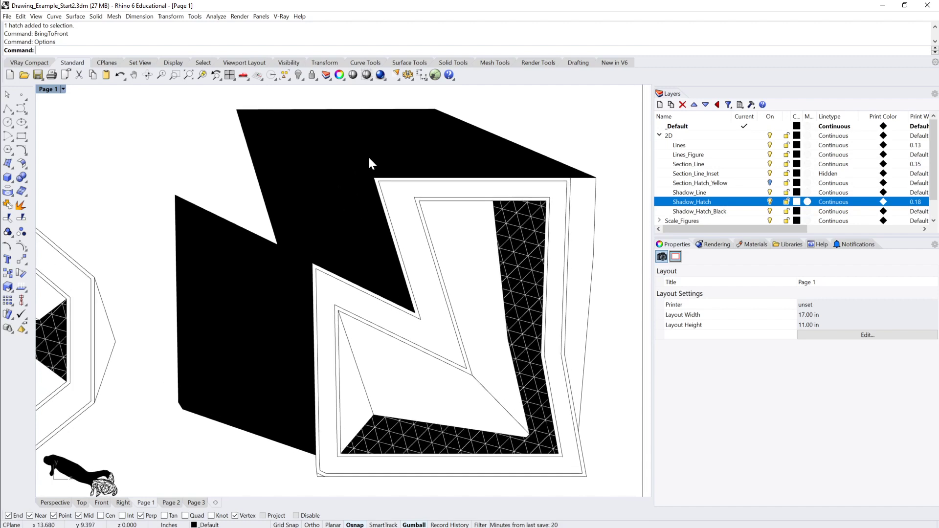
double_click(368, 155)
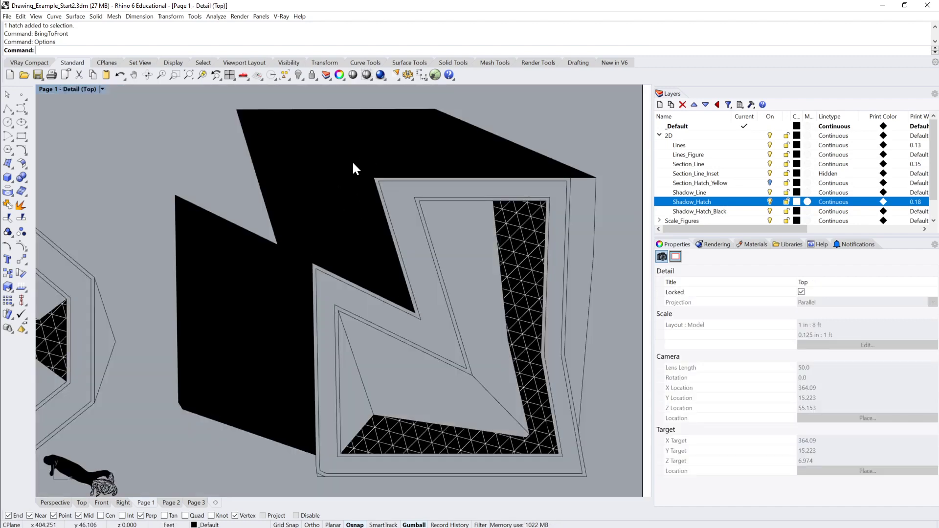
double_click(530, 120)
scroll(538, 148, "down", 3)
scroll(533, 154, "up", 1)
scroll(535, 176, "up", 2)
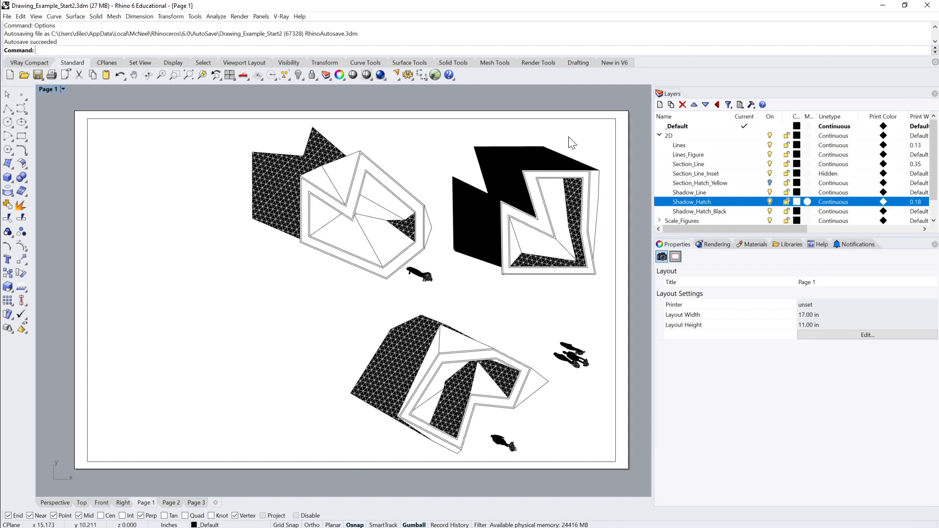
Step: Inside the layout's detail, send the solid black shadow hatch of the upper-right drawing to the back, behind its triangular grid hatch
double_click(572, 149)
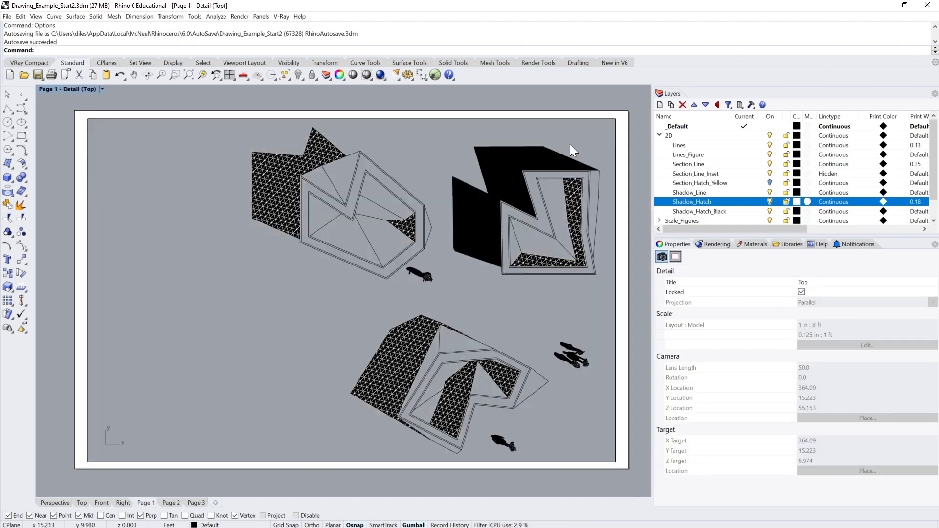
scroll(570, 145, "up", 6)
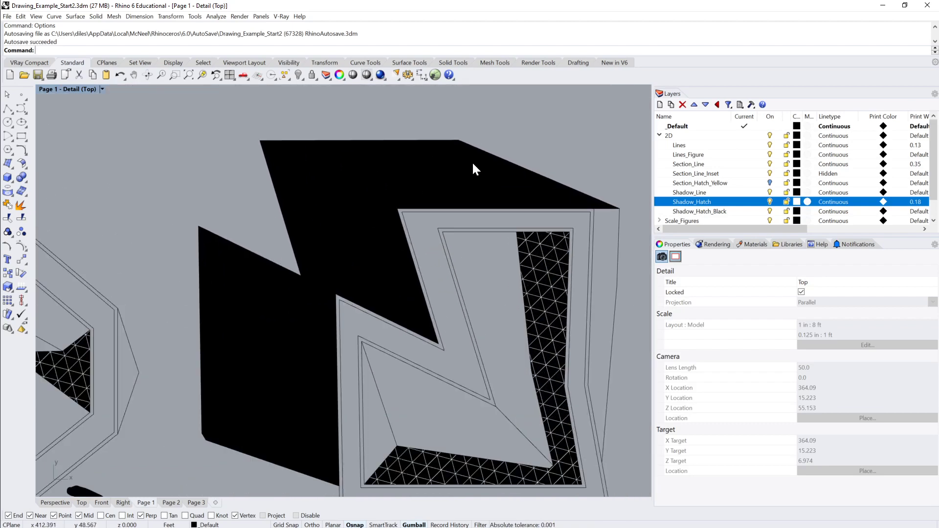
left_click(406, 184)
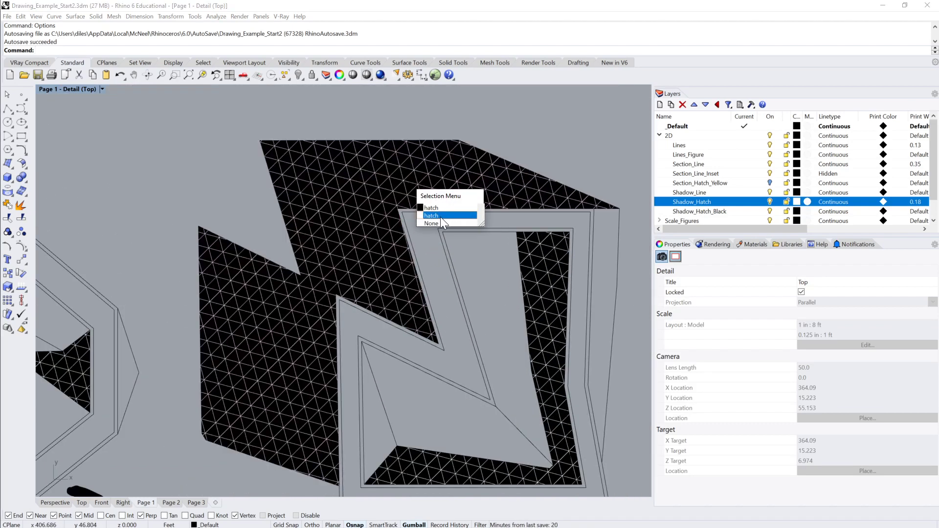
left_click(440, 217)
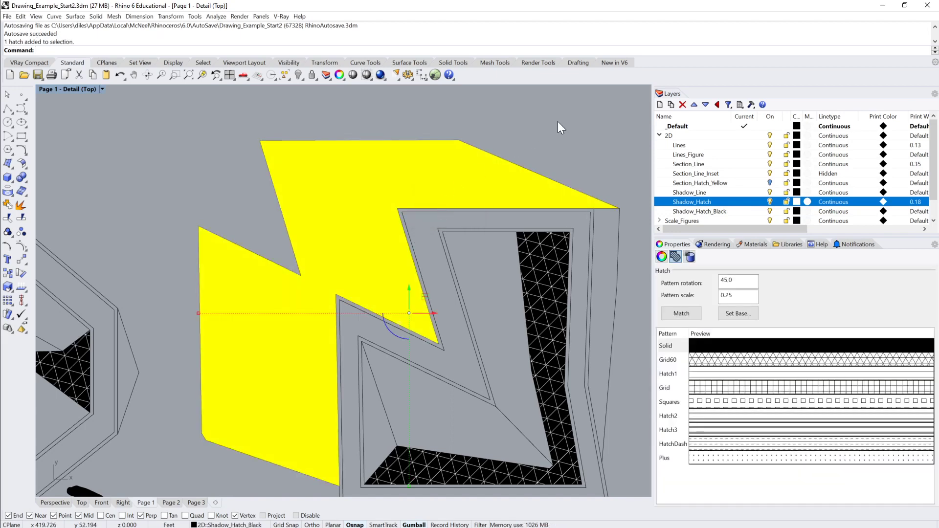
type("Send")
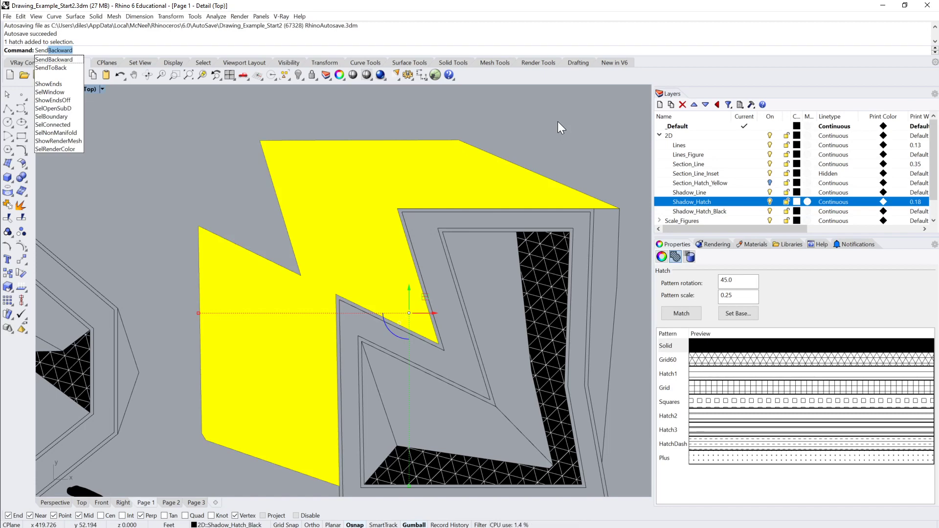
type("To")
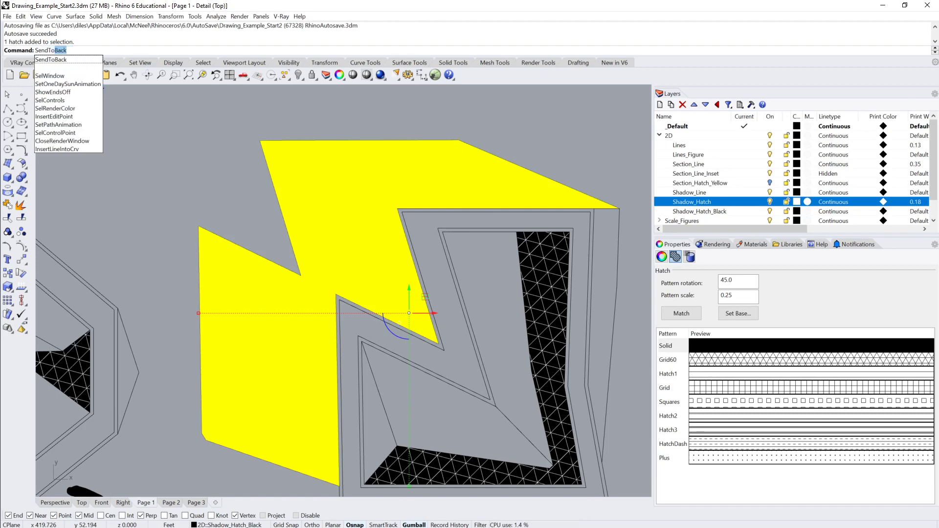
key("Return")
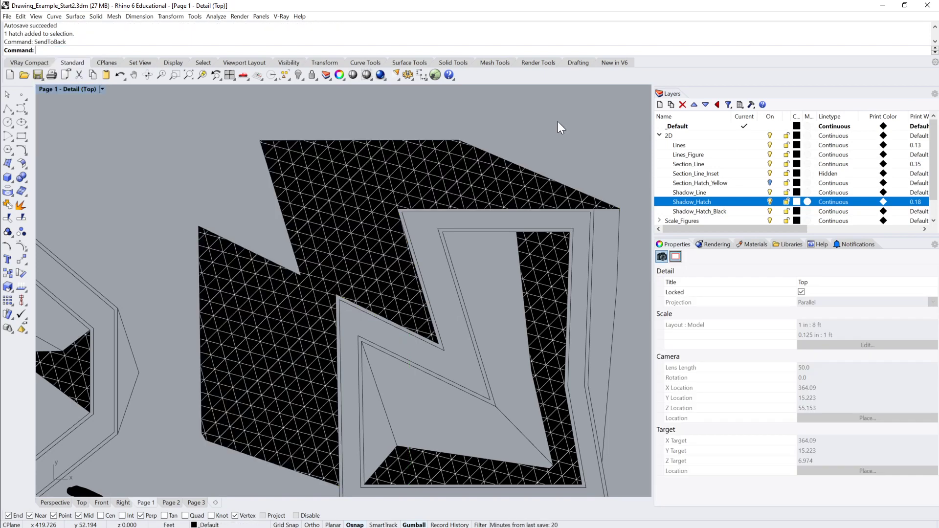
Step: Examine the overlapping solid and grid shadow hatches of the upper-right drawing up close and across the sheet, and return to the layout
scroll(385, 194, "down", 2)
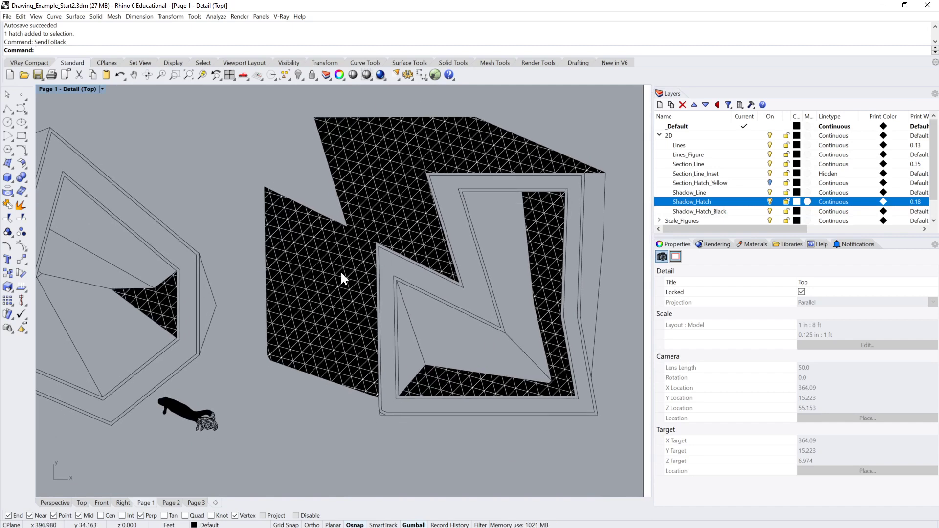
right_click_drag(342, 272, 343, 298)
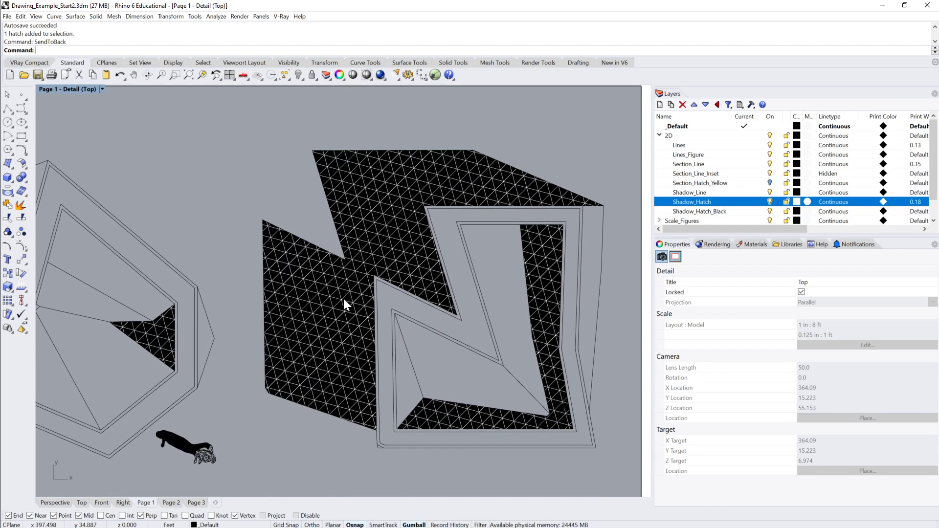
left_click(402, 208)
left_click(488, 124)
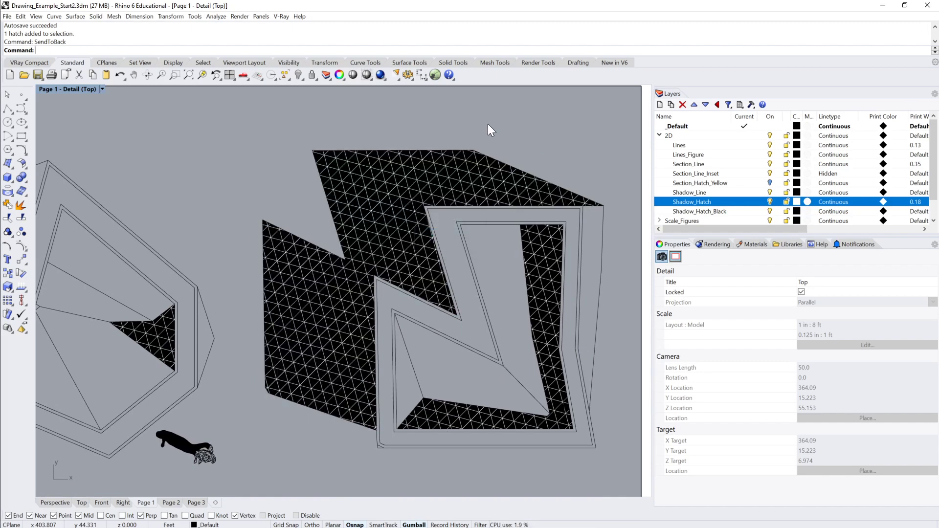
left_click(417, 187)
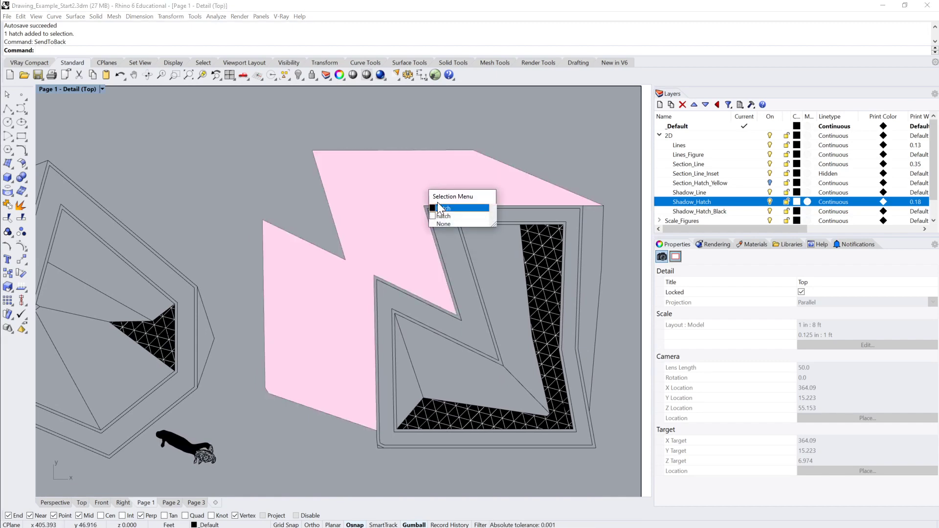
left_click(516, 147)
scroll(520, 193, "down", 5)
scroll(518, 178, "up", 3)
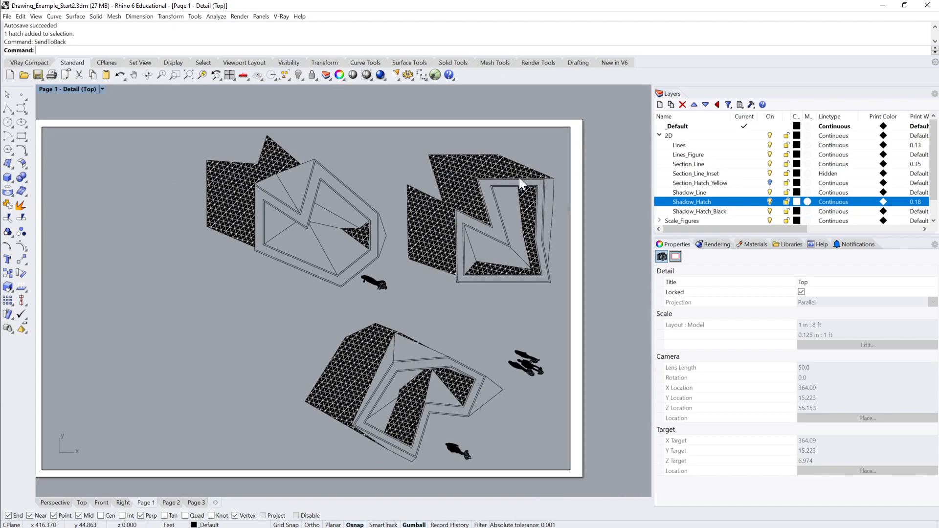
scroll(516, 173, "up", 3)
mouse_move(453, 256)
right_mouse_down()
mouse_move(467, 258)
mouse_move(461, 243)
right_mouse_up()
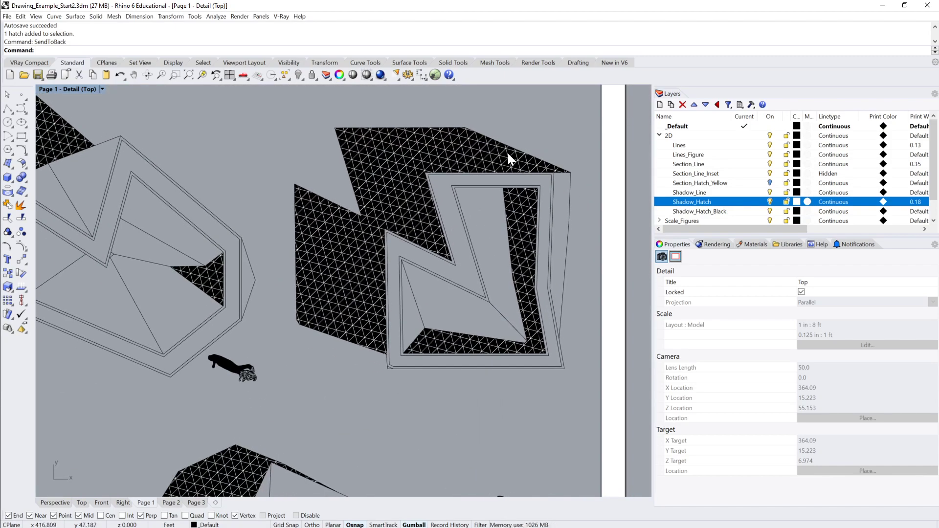
right_click_drag(508, 156, 556, 193)
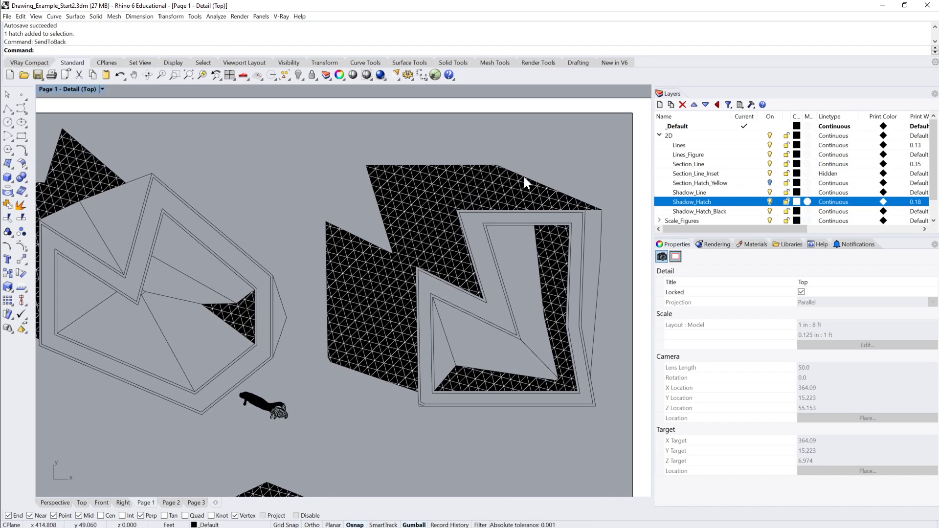
right_click_drag(527, 169, 513, 172)
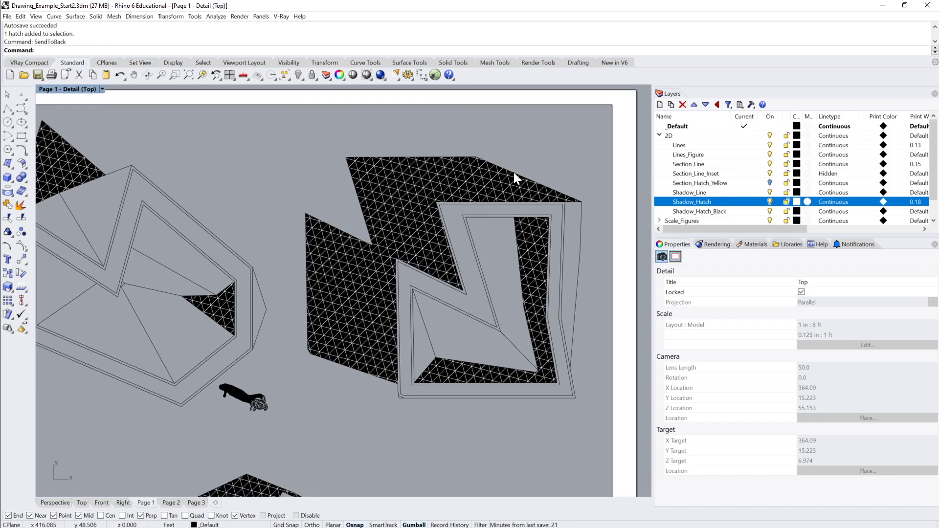
scroll(512, 171, "down", 4)
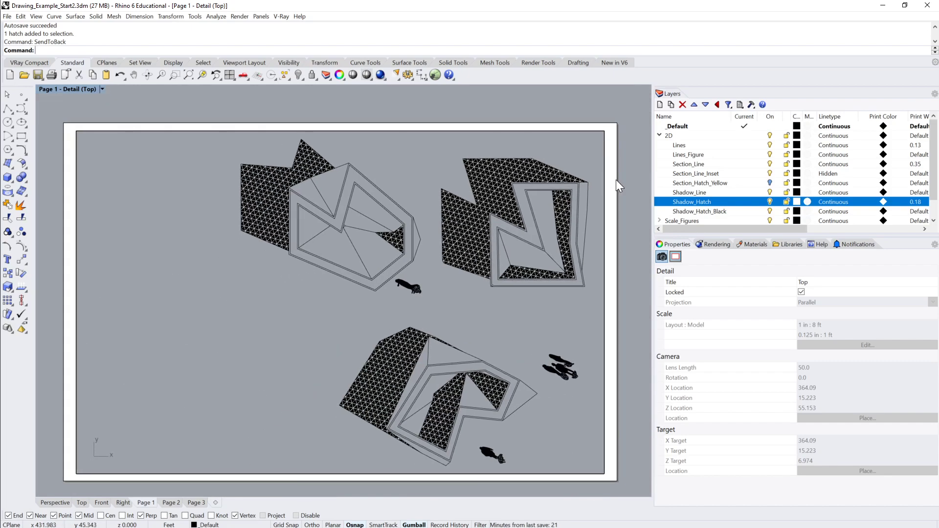
double_click(615, 180)
right_click_drag(597, 195, 554, 213)
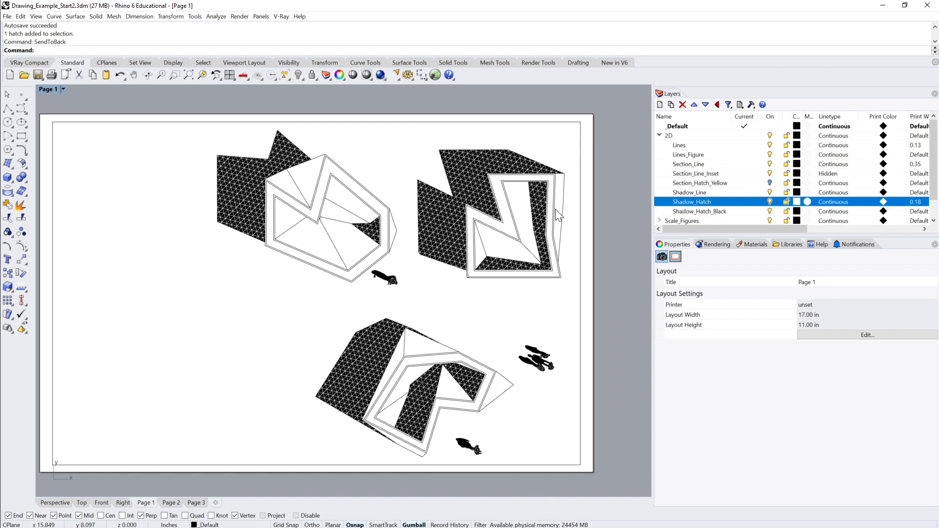
Step: Inspect the section line and interior shadow boundary curves of the upper-right drawing within the detail
double_click(555, 209)
scroll(556, 209, "up", 5)
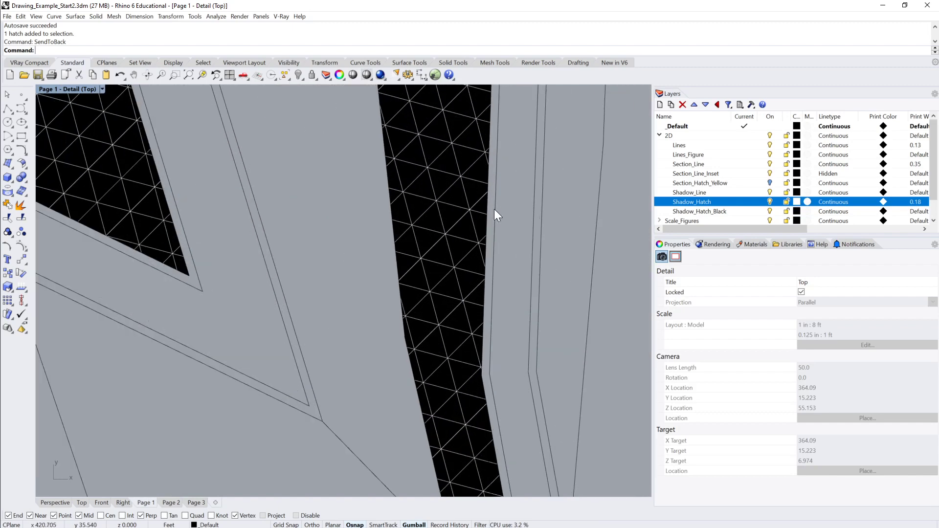
scroll(535, 210, "up", 2)
left_click(532, 218)
left_click(465, 222)
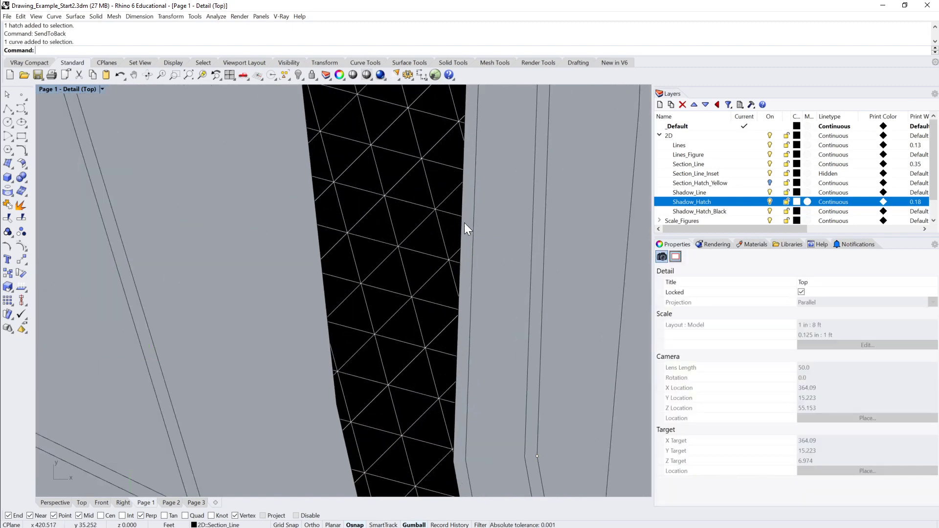
left_click(494, 247)
scroll(497, 247, "down", 4)
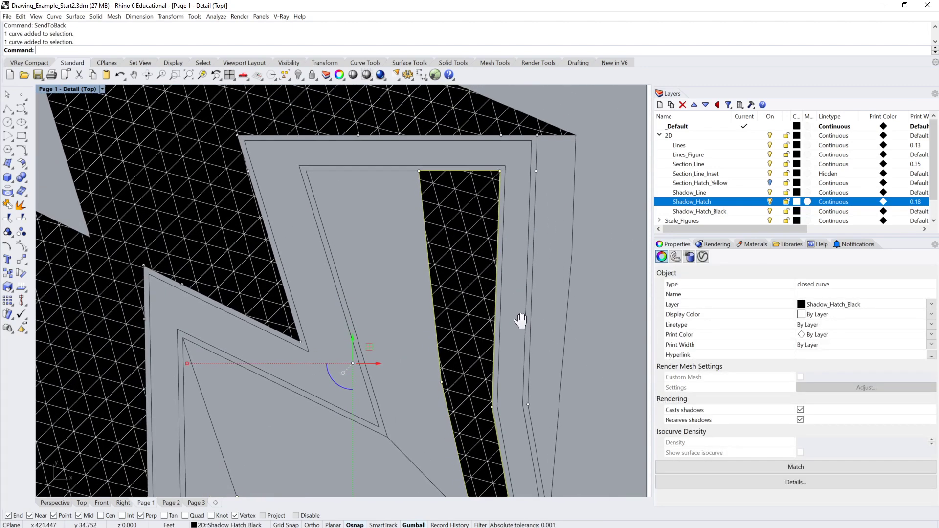
double_click(546, 193)
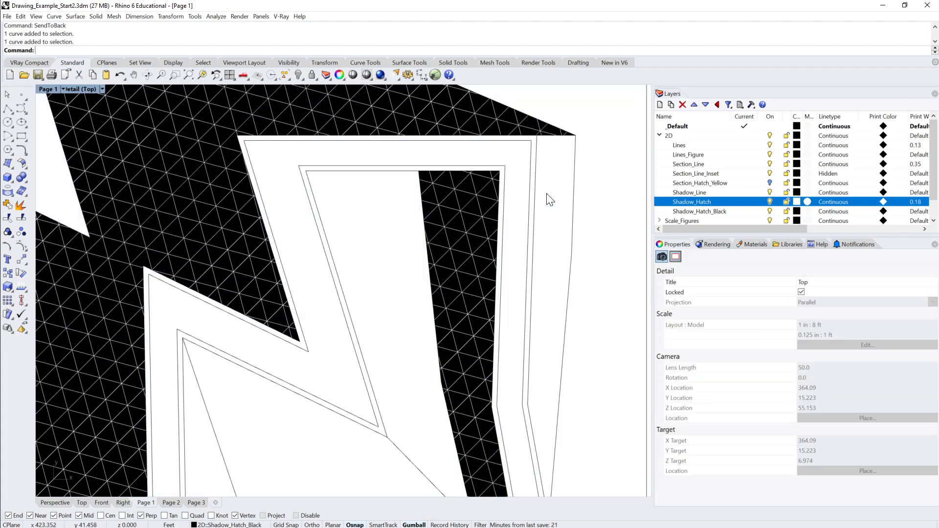
Step: Check the inset section curve of the upper-right drawing inside the detail, and return to the full layout
double_click(526, 204)
scroll(525, 200, "up", 3)
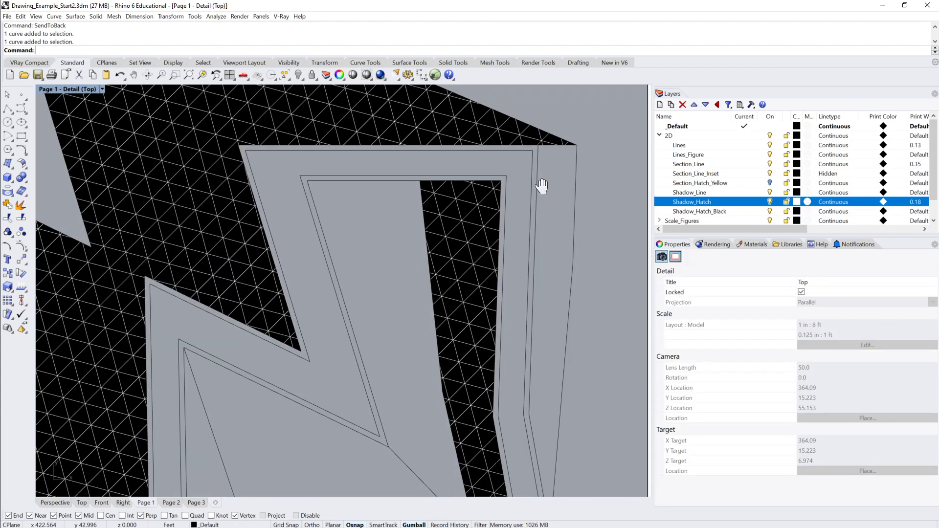
left_click(530, 180)
scroll(472, 210, "down", 5)
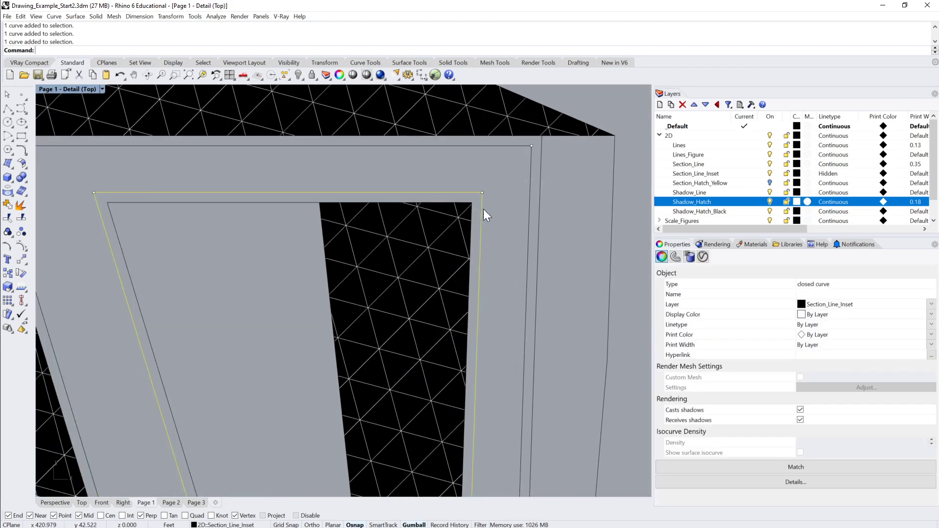
scroll(558, 193, "down", 5)
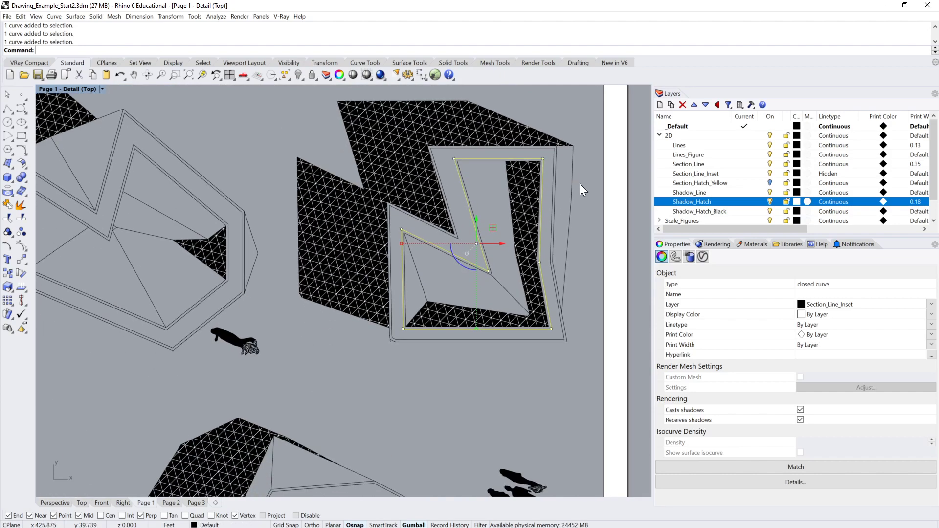
double_click(579, 185)
scroll(592, 206, "down", 3)
right_click_drag(592, 207, 614, 194)
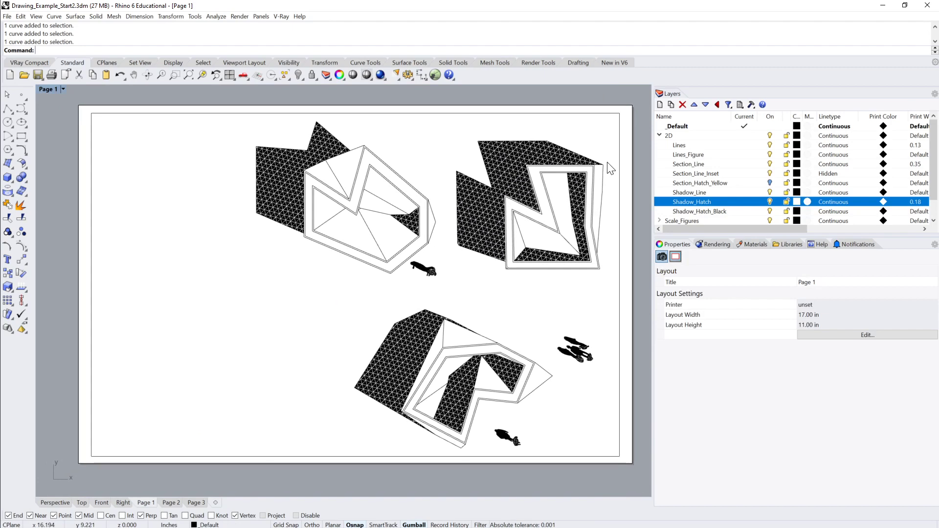
Step: Review the line layers under 2D and switch Section_Line_Inset off and on again to identify its lines on the sheet
left_click(680, 146)
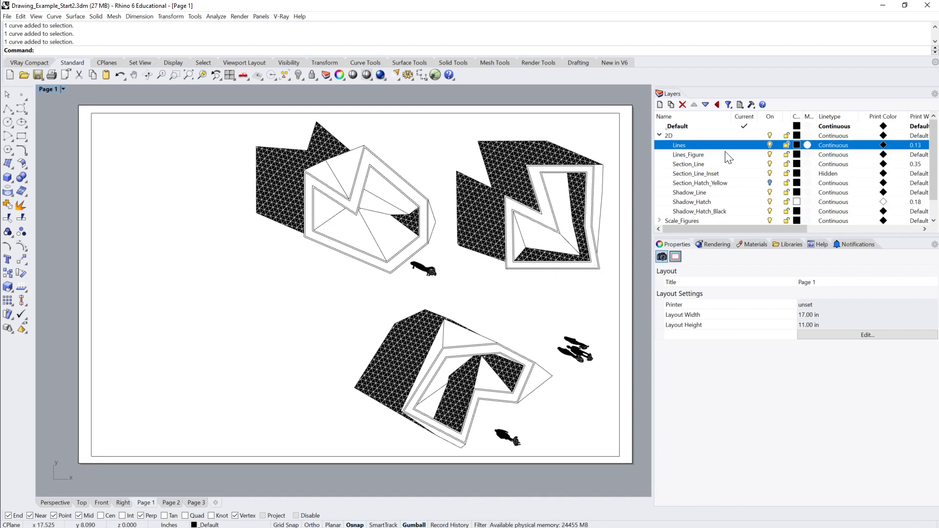
left_click(699, 166)
left_click(700, 174)
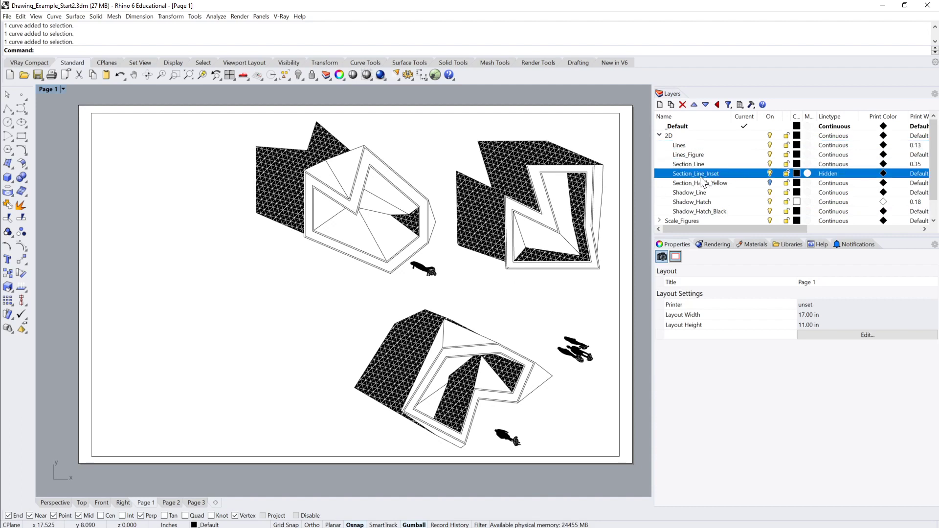
left_click(770, 174)
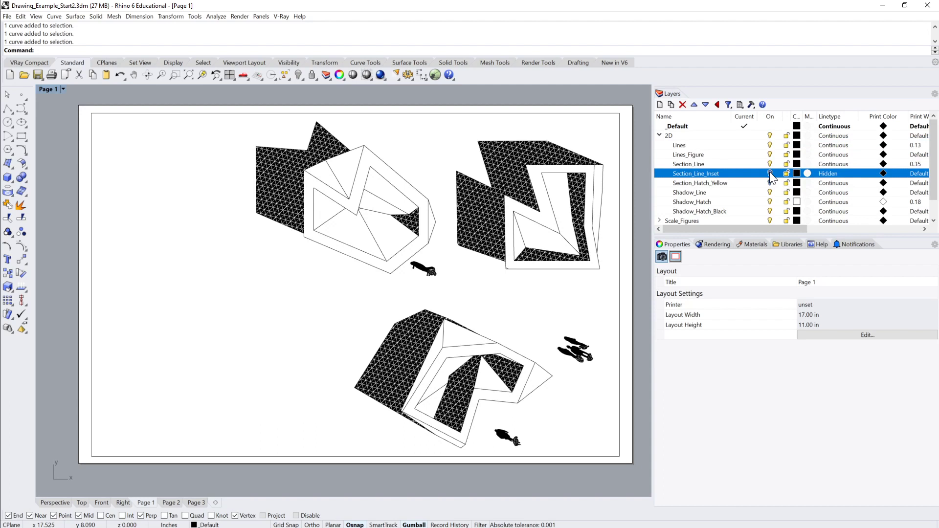
left_click(769, 174)
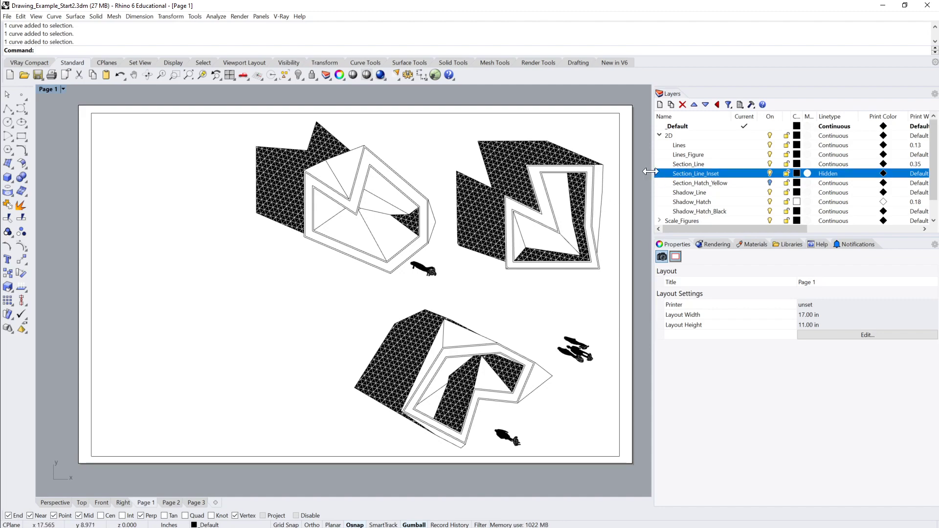
Step: Turn Print Display on for the layout viewports of Page 1
scroll(600, 180, "up", 5)
scroll(512, 185, "down", 6)
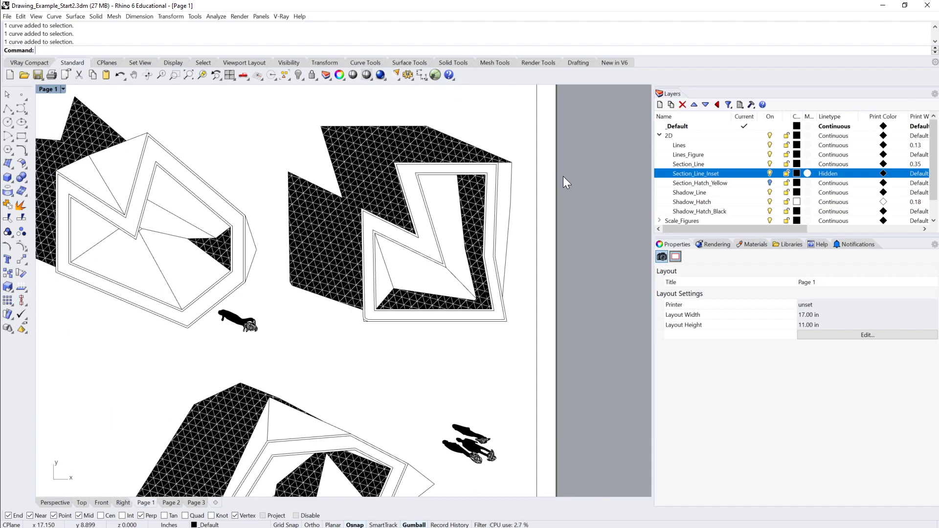
type("Pri")
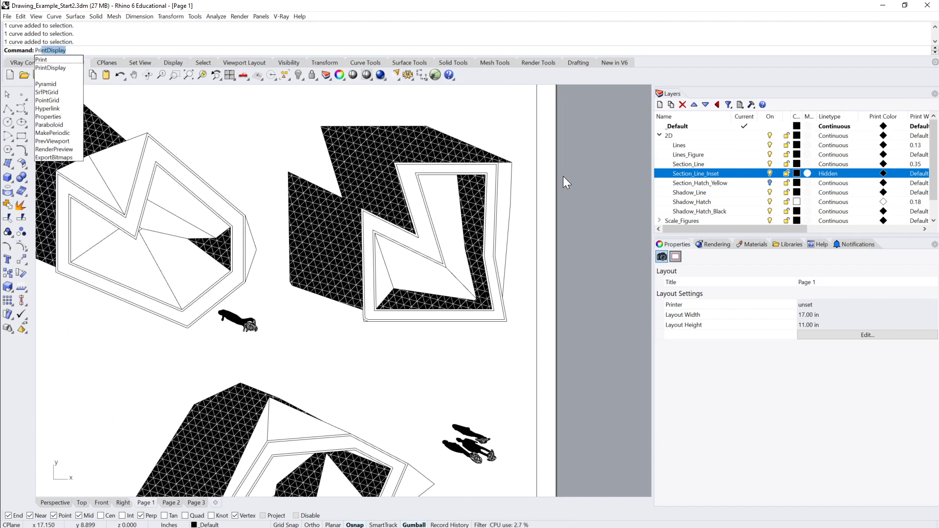
key("Return")
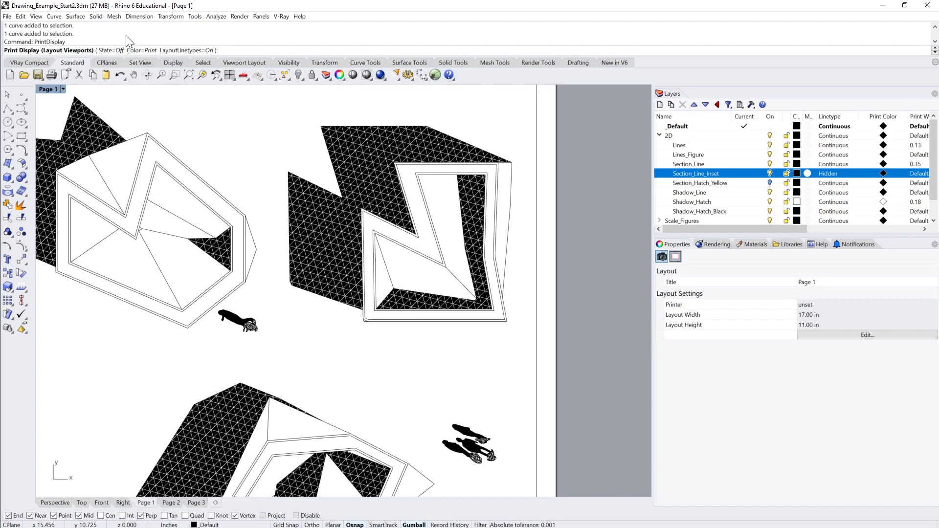
left_click(111, 51)
left_click(41, 50)
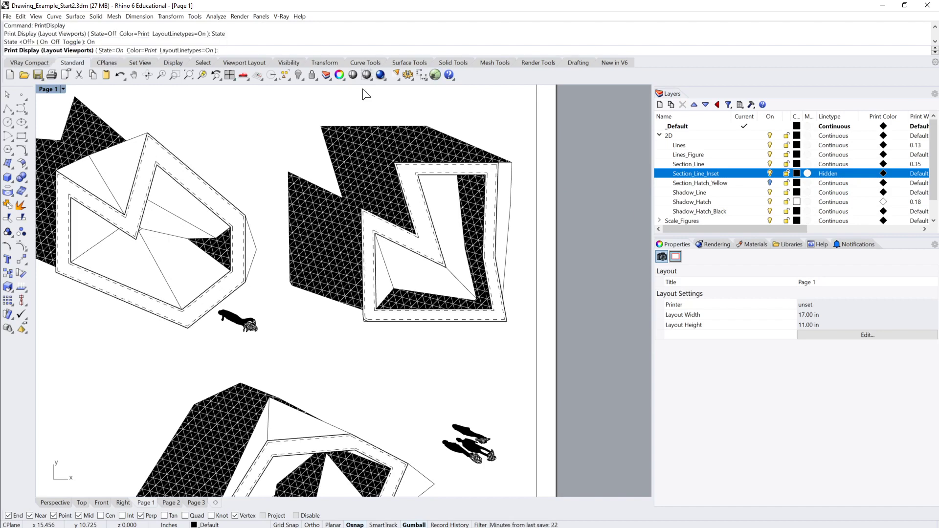
Step: Examine the line weights and the dashed inset section lines of the upper-right drawing in the print display, up close and across the sheet
double_click(522, 208)
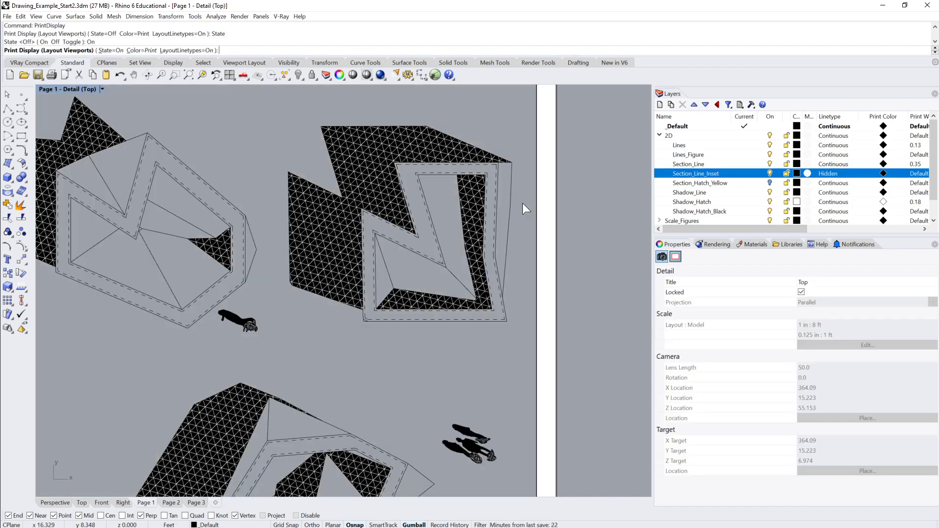
double_click(522, 203)
scroll(526, 210, "down", 2)
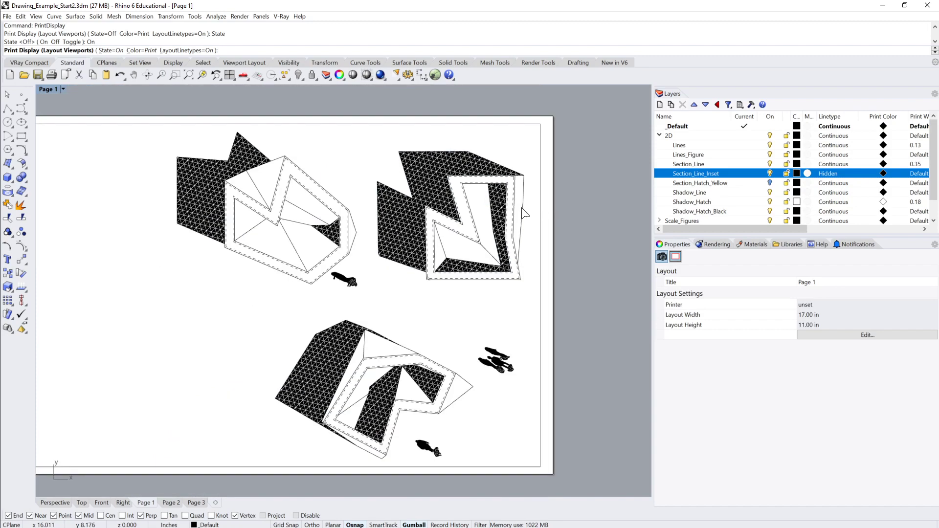
scroll(513, 186, "up", 5)
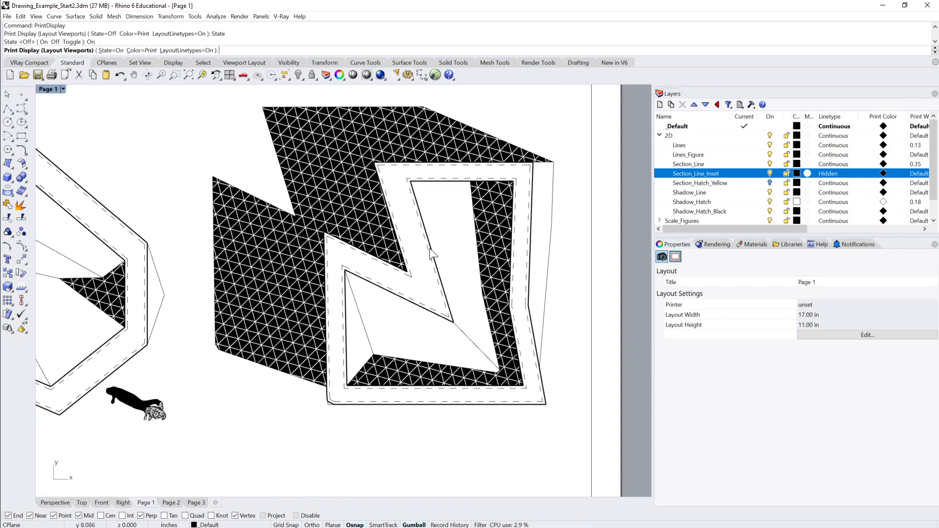
scroll(533, 234, "down", 3)
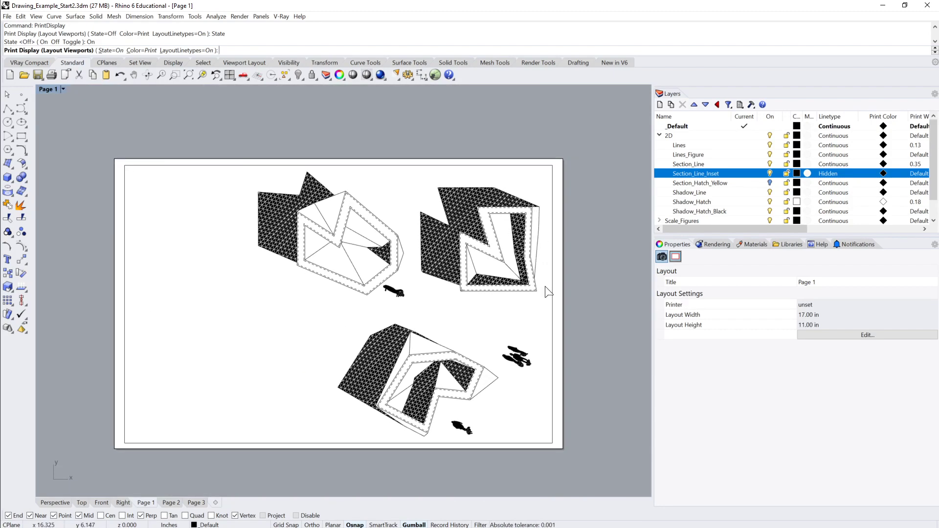
scroll(525, 238, "up", 3)
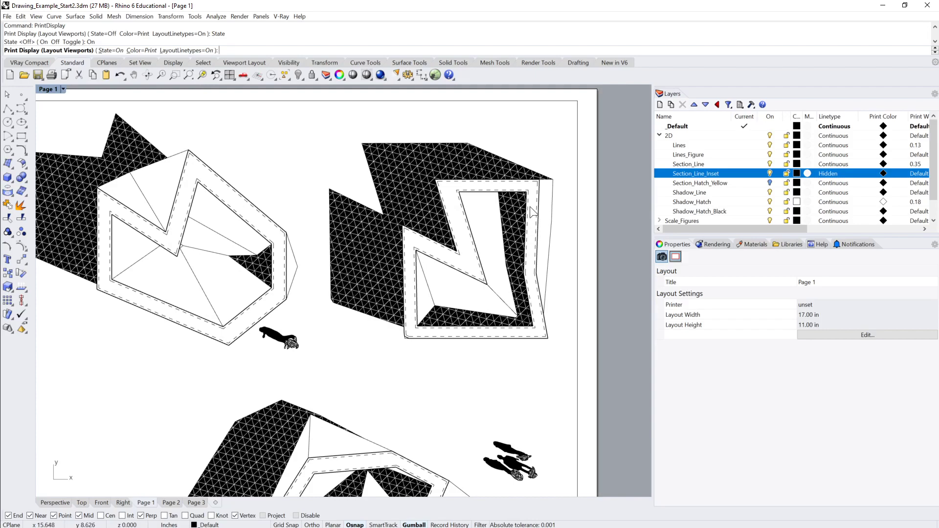
scroll(532, 215, "up", 4)
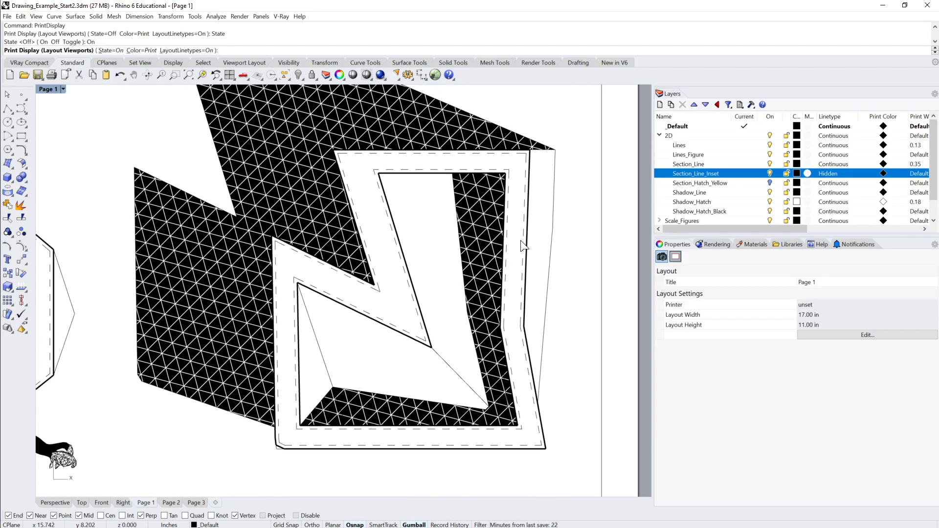
scroll(543, 239, "down", 2)
scroll(535, 207, "up", 2)
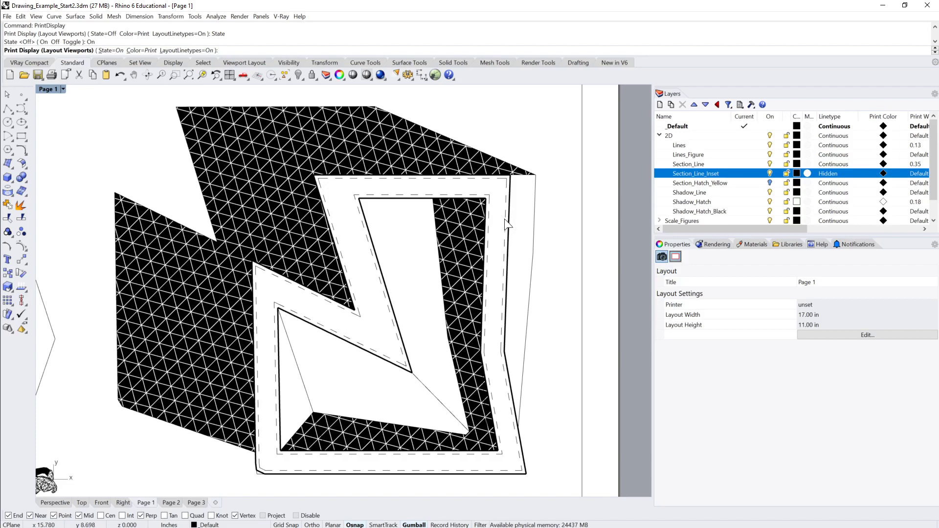
scroll(506, 226, "down", 2)
scroll(517, 206, "up", 2)
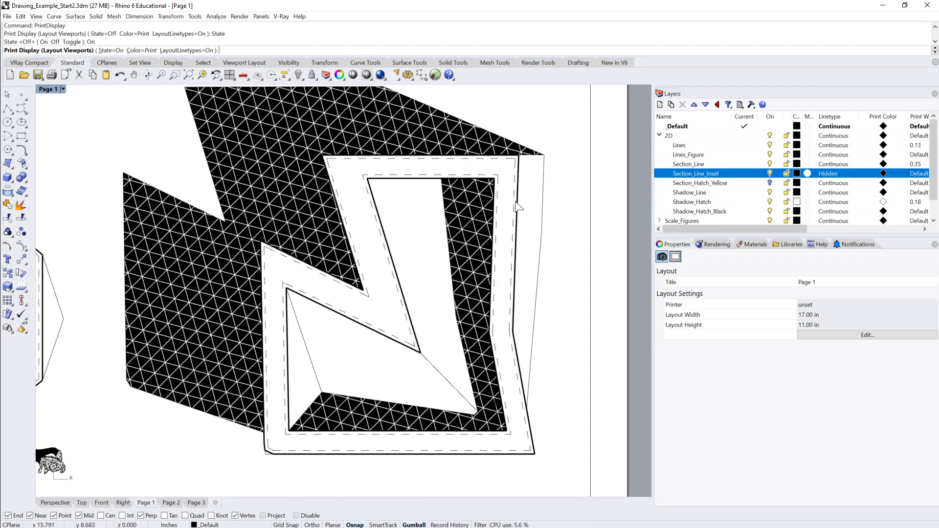
Step: Review the linetype assigned to the Section_Line_Inset layer and change it to Continuous
left_click(828, 174)
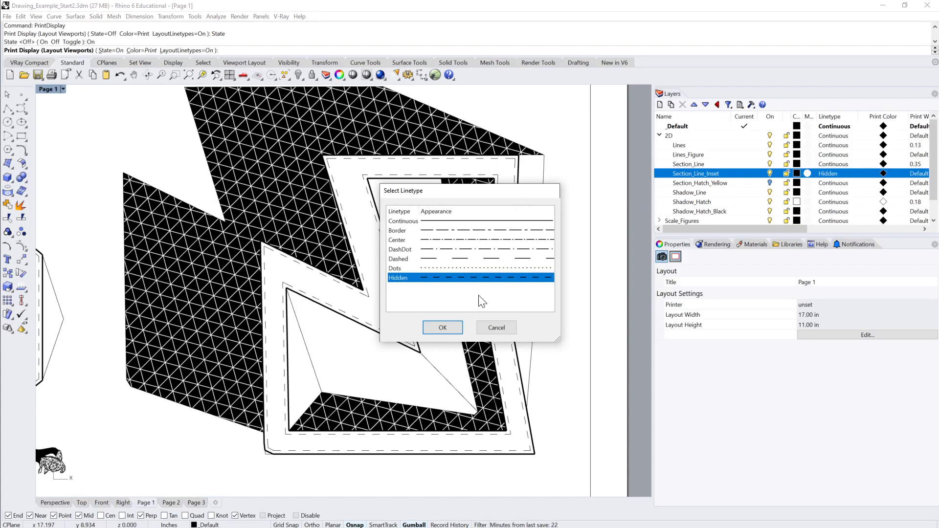
left_click(443, 327)
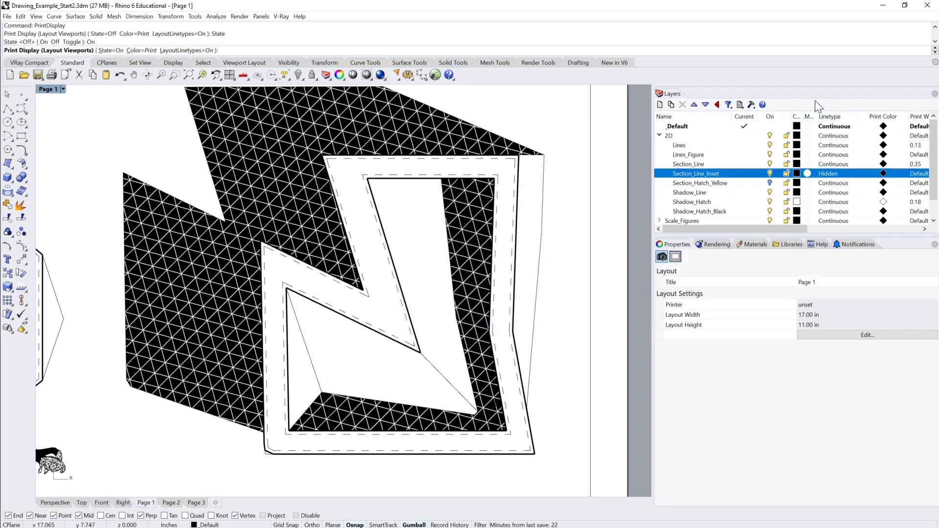
left_click(831, 173)
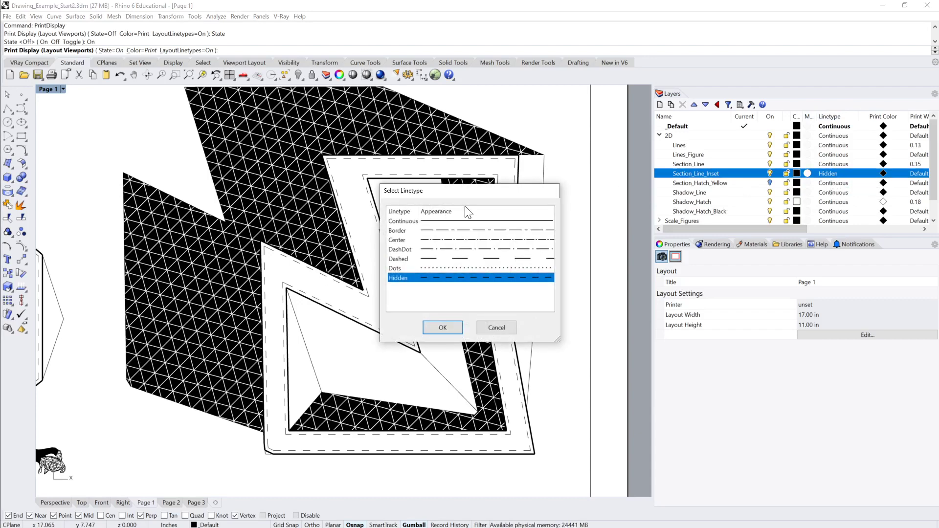
left_click(459, 222)
left_click(443, 327)
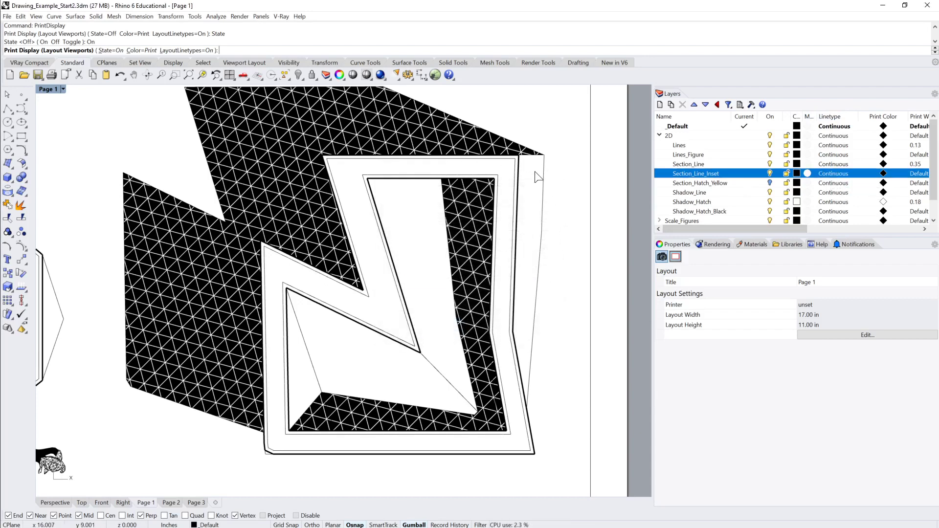
Step: Set the linetype of the Section_Line_Inset layer back to Hidden
left_click(833, 174)
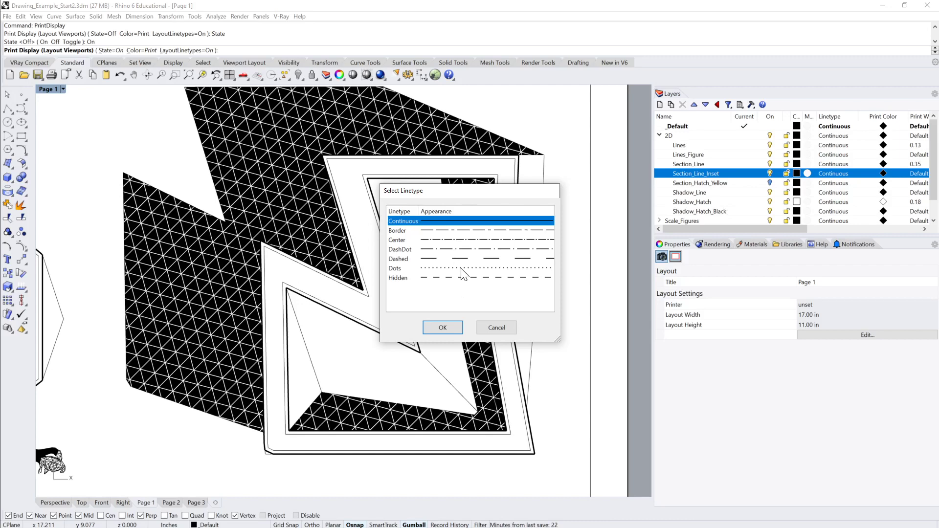
left_click(428, 279)
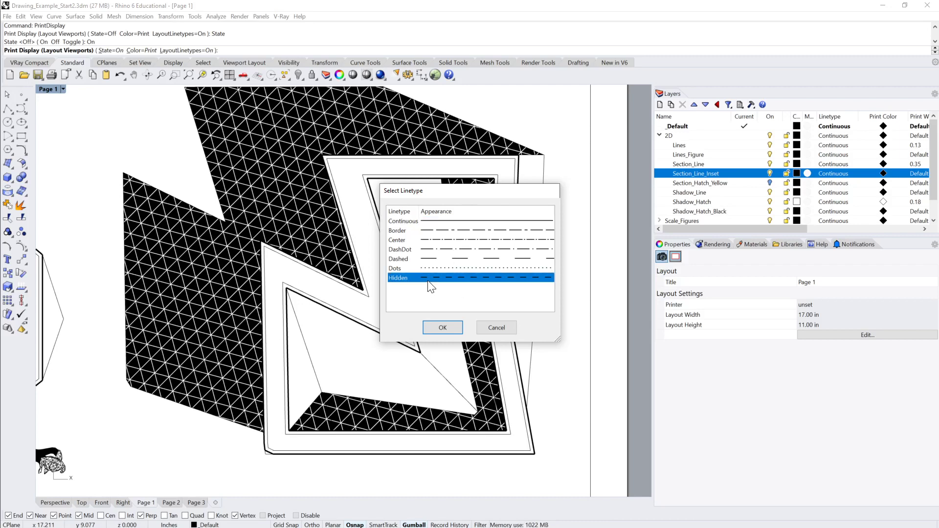
left_click(442, 327)
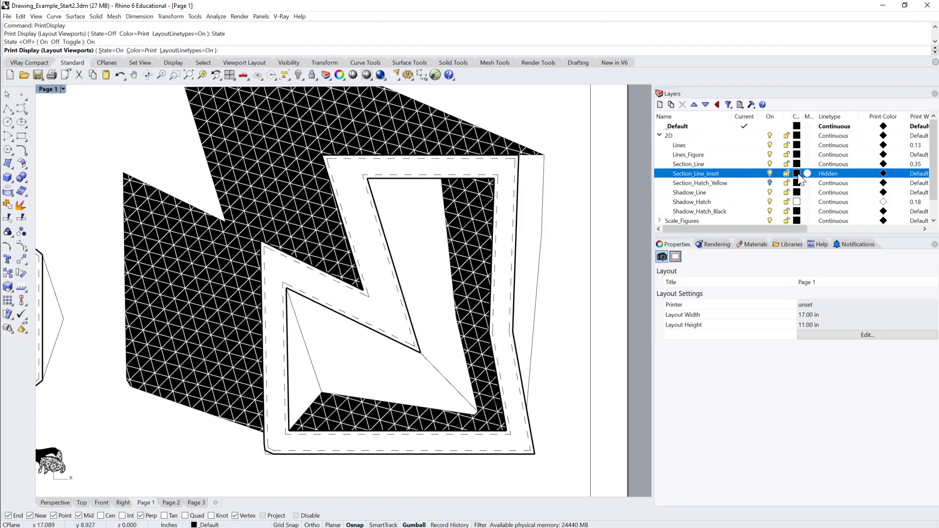
Step: Assign the Continuous linetype to the Section_Line_Inset layer and finish the Print Display command
left_click(831, 174)
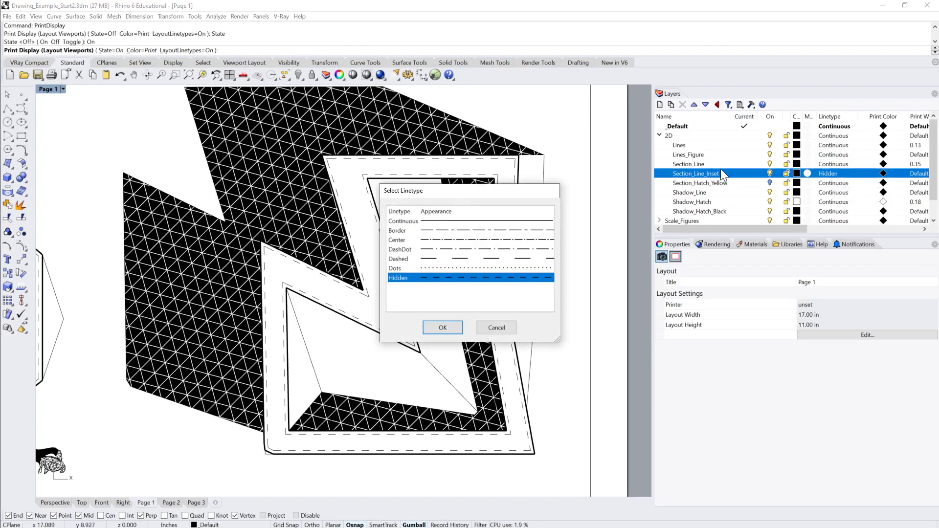
left_click(459, 222)
left_click(442, 328)
scroll(543, 251, "down", 5)
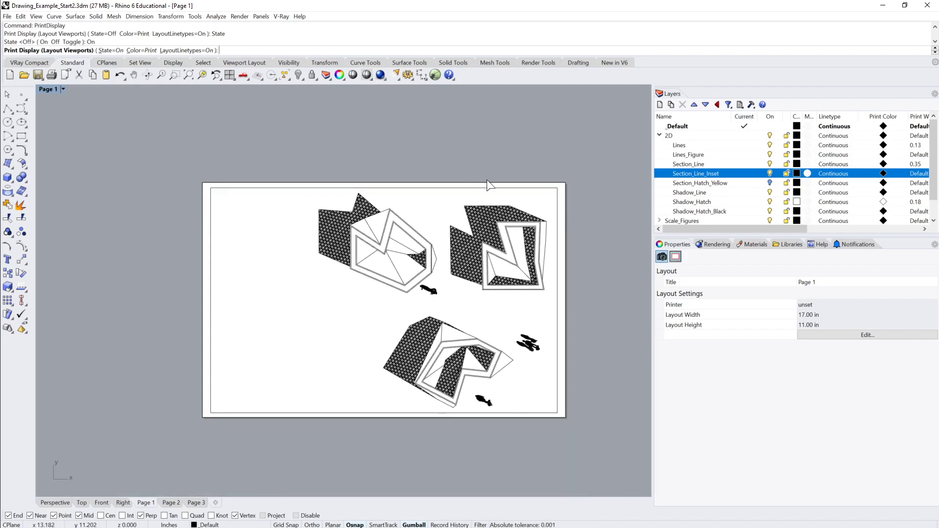
key("Return")
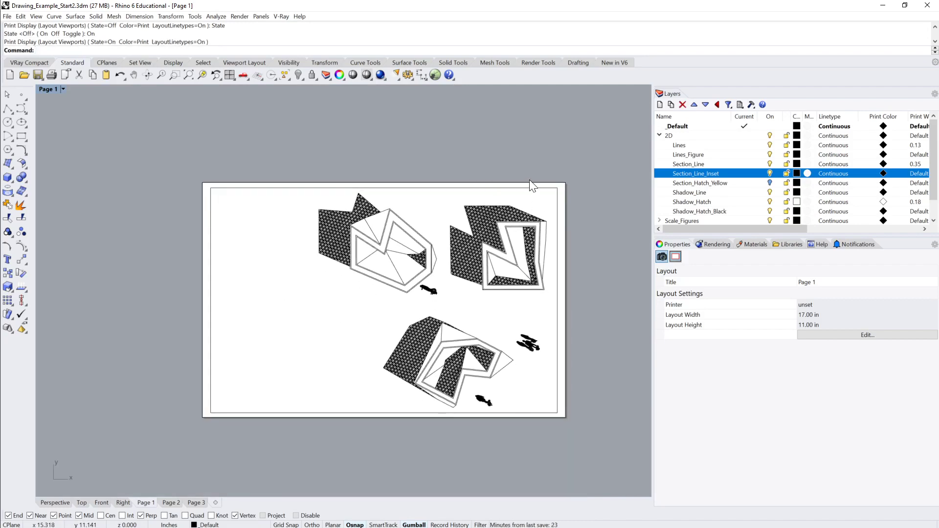
Step: Inspect the pattern definition of the Hidden linetype in the document's linetype options, and close the options
type("Opt")
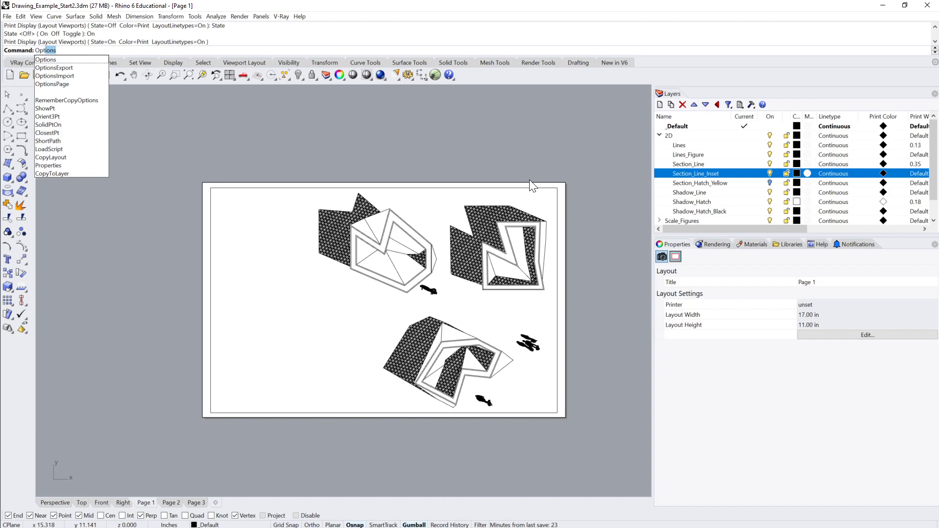
key("Escape")
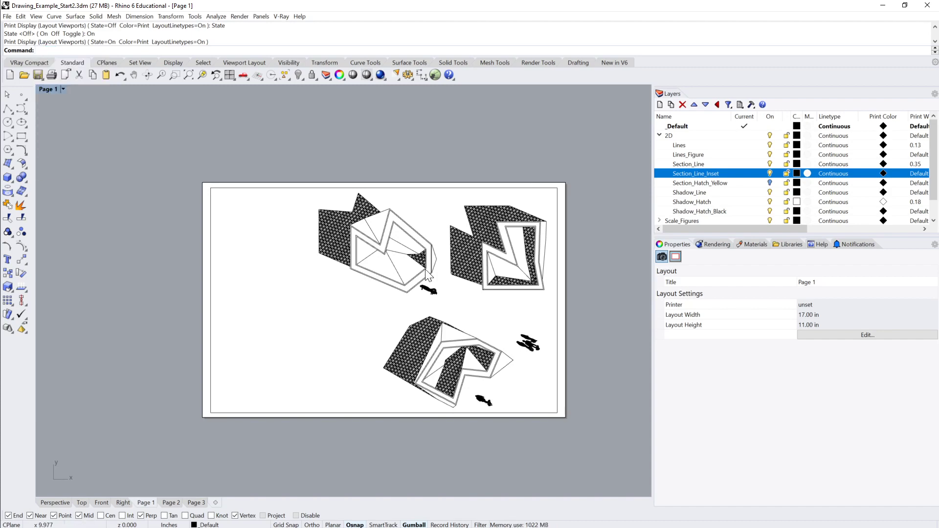
scroll(434, 241, "up", 2)
scroll(434, 242, "up", 2)
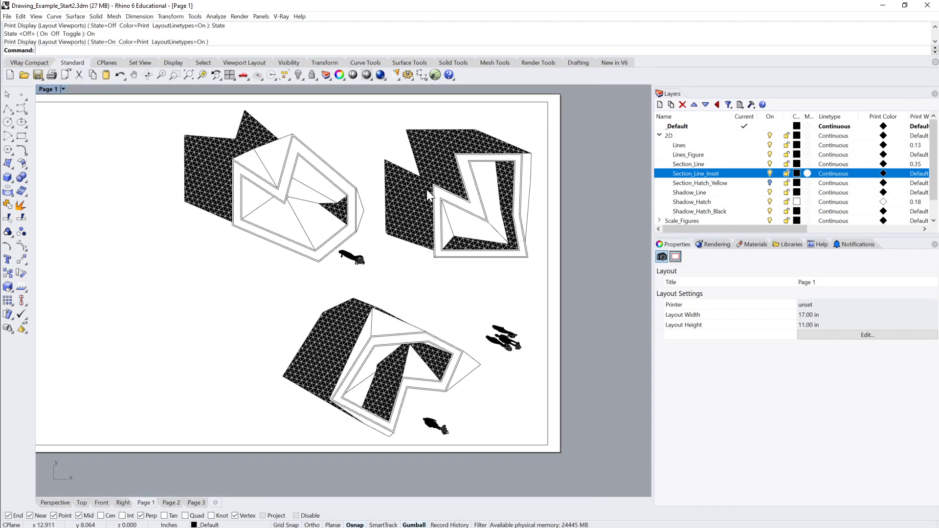
type("Options")
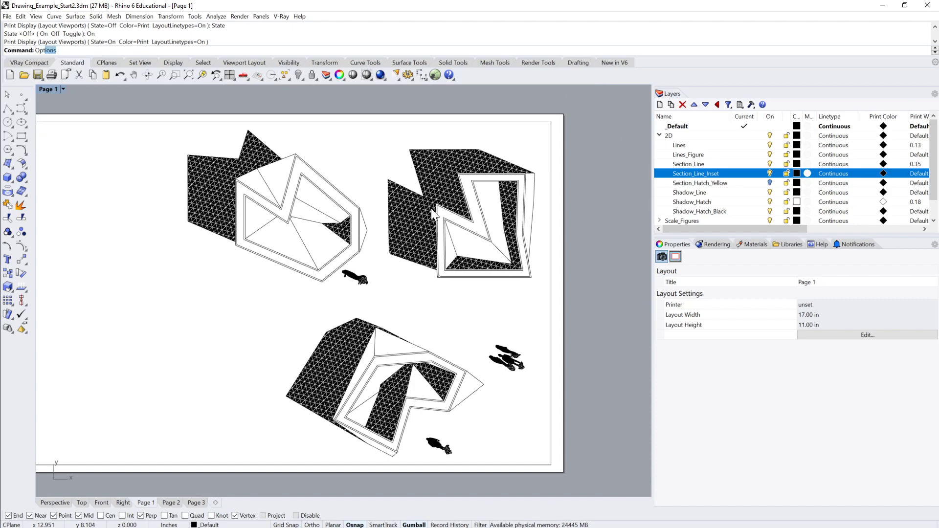
key("Return")
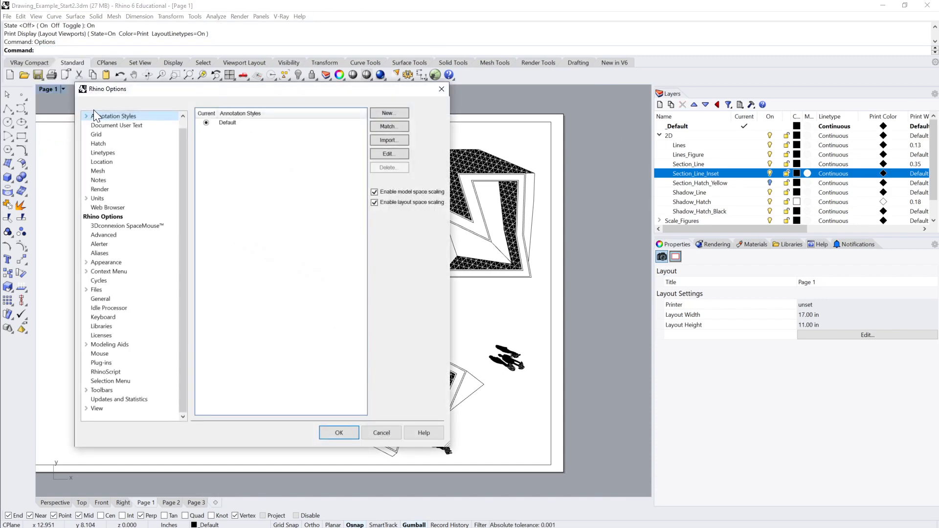
scroll(180, 143, "up", 1)
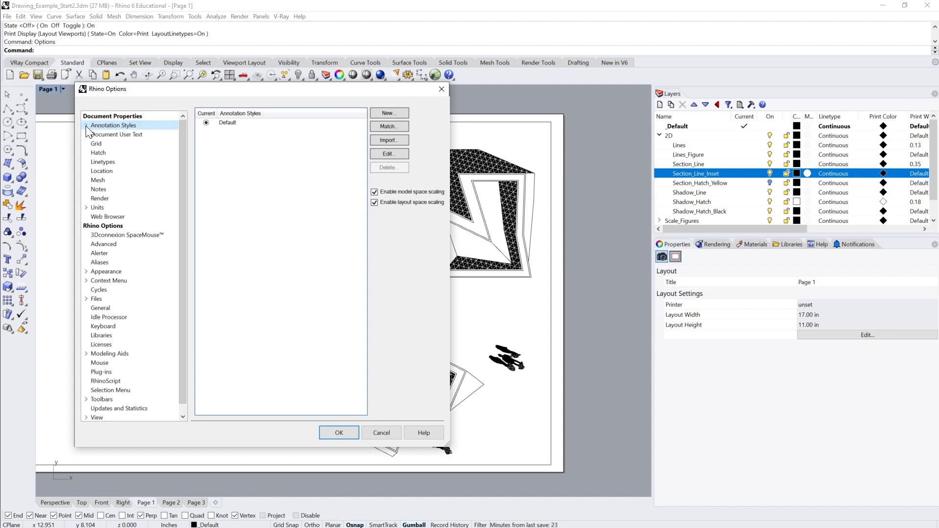
left_click(104, 163)
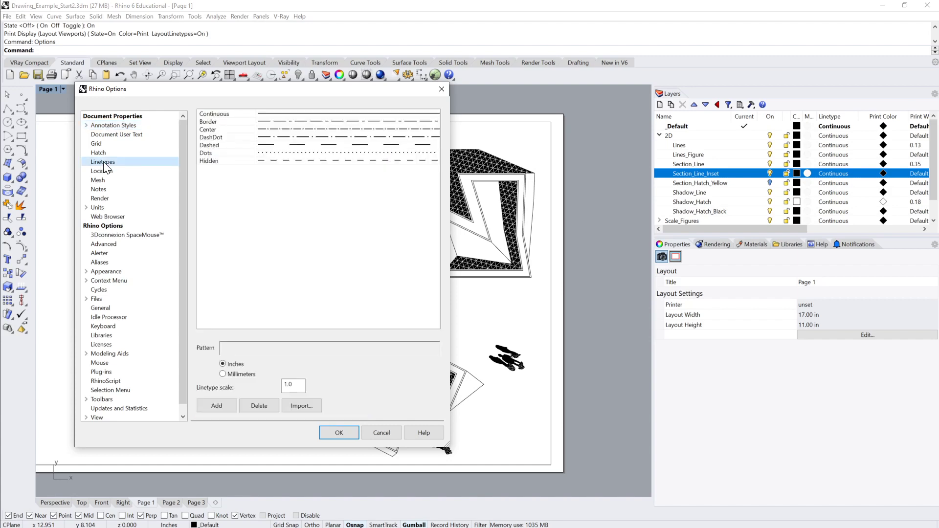
left_click(230, 162)
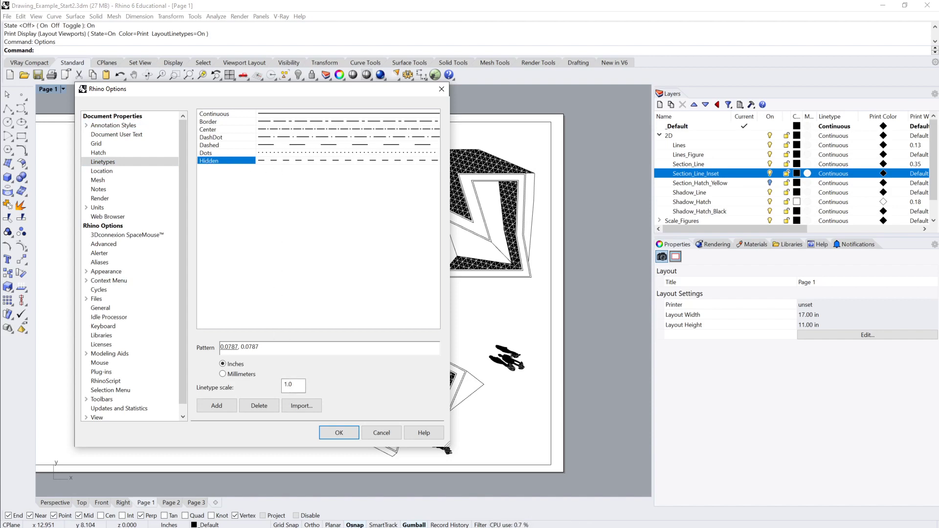
left_click(339, 432)
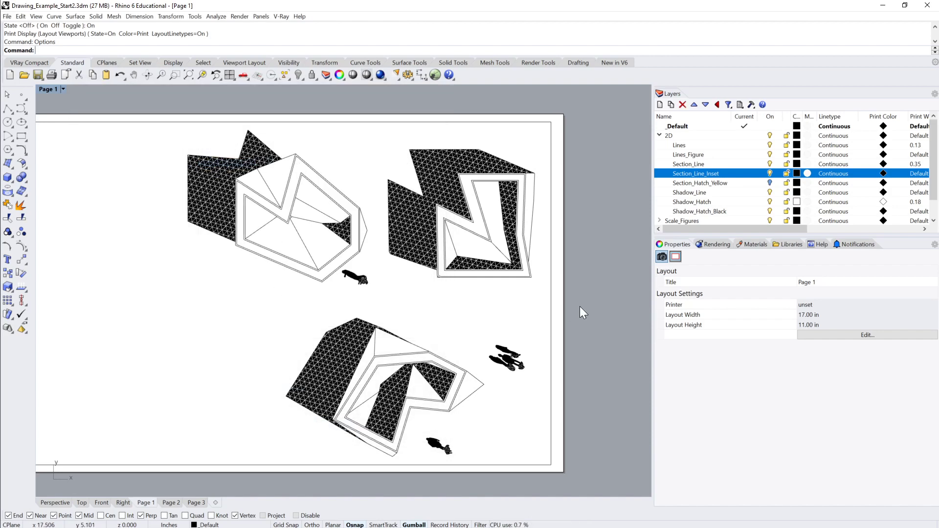
Step: In the Top viewport, assign the Hidden linetype to the Section_Line_Inset layer
left_click(82, 503)
scroll(535, 244, "down", 3)
scroll(505, 265, "up", 2)
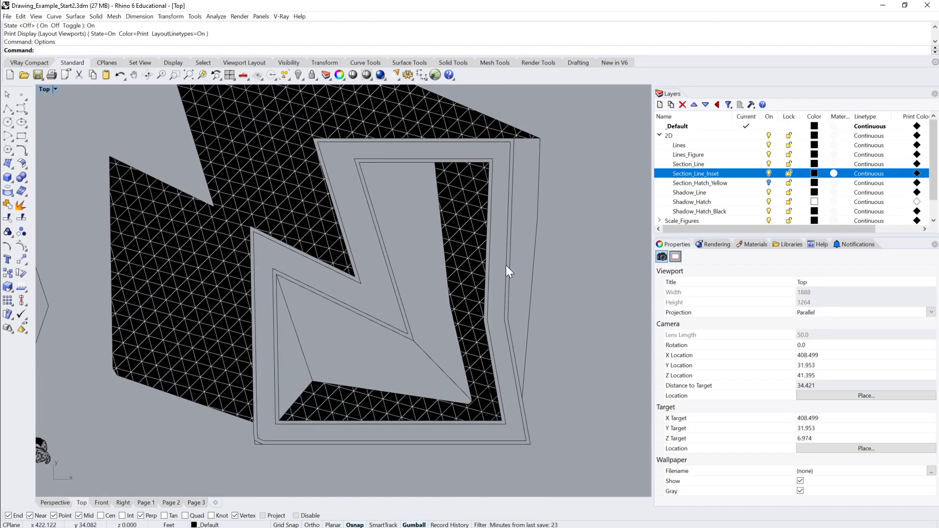
scroll(506, 265, "down", 8)
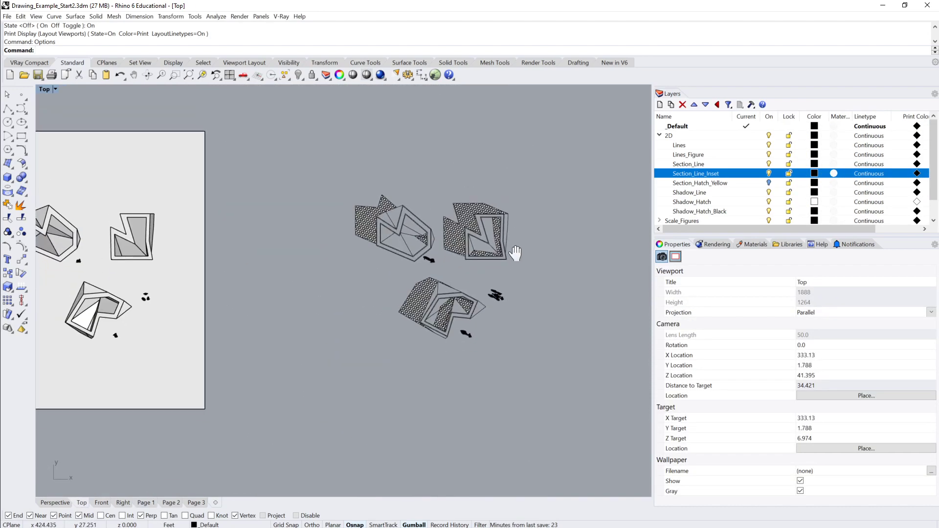
scroll(507, 246, "up", 10)
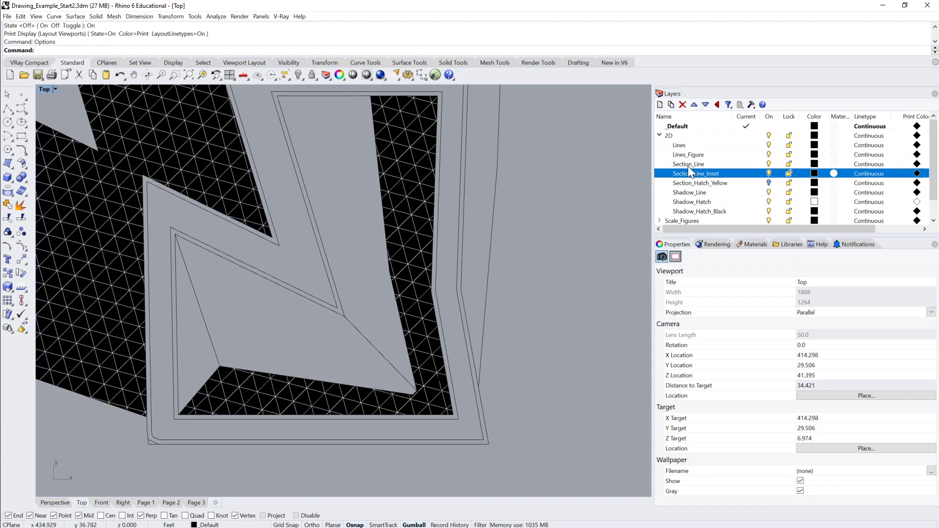
left_click(862, 173)
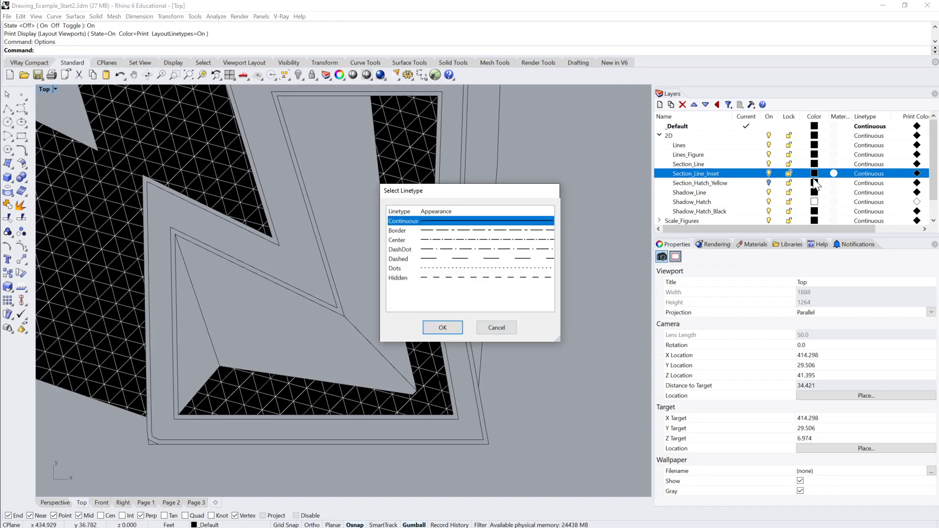
left_click(457, 278)
left_click(437, 327)
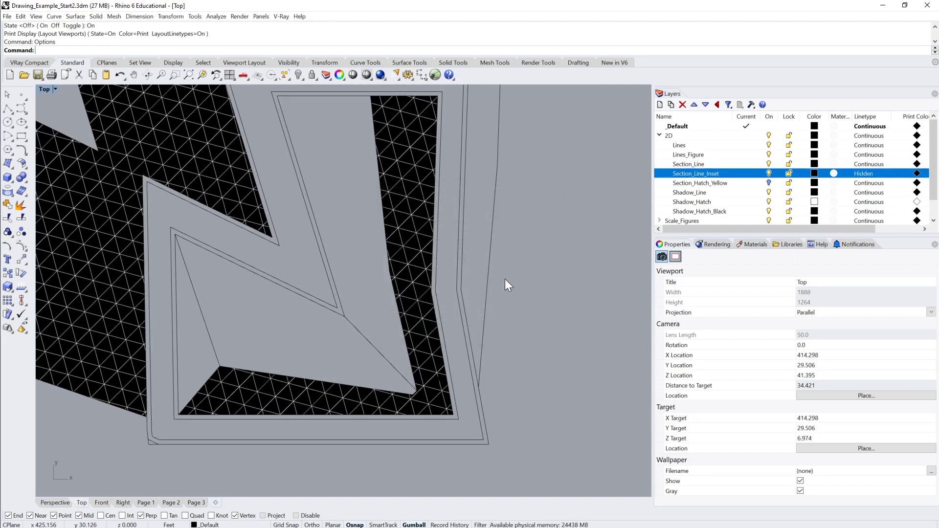
Step: Compare how the inset section lines display in the Top viewport and on the Page 1 layout
scroll(507, 283, "down", 5)
scroll(507, 278, "up", 6)
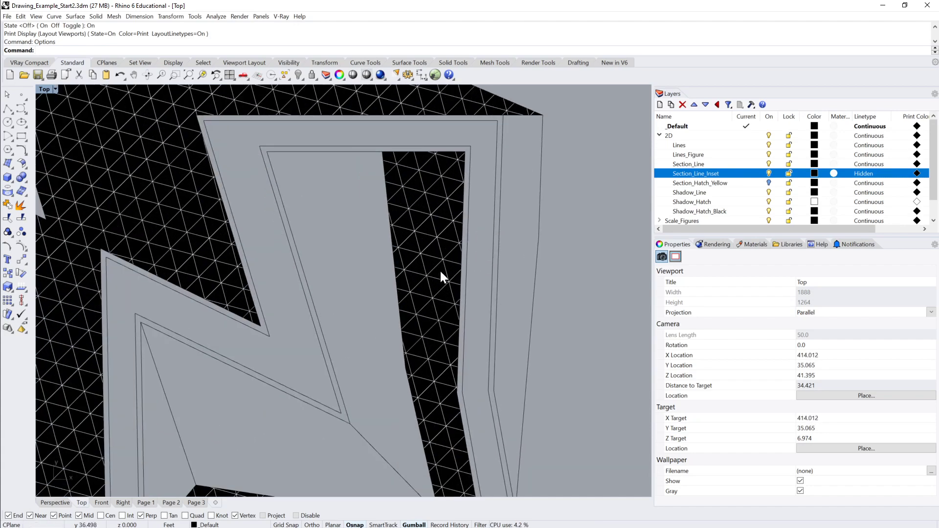
left_click(145, 502)
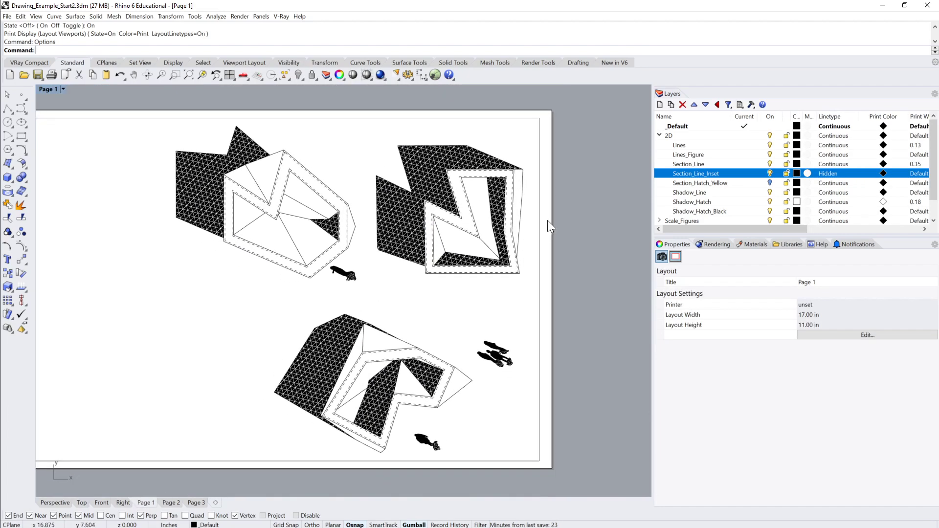
scroll(547, 220, "up", 3)
scroll(518, 256, "up", 3)
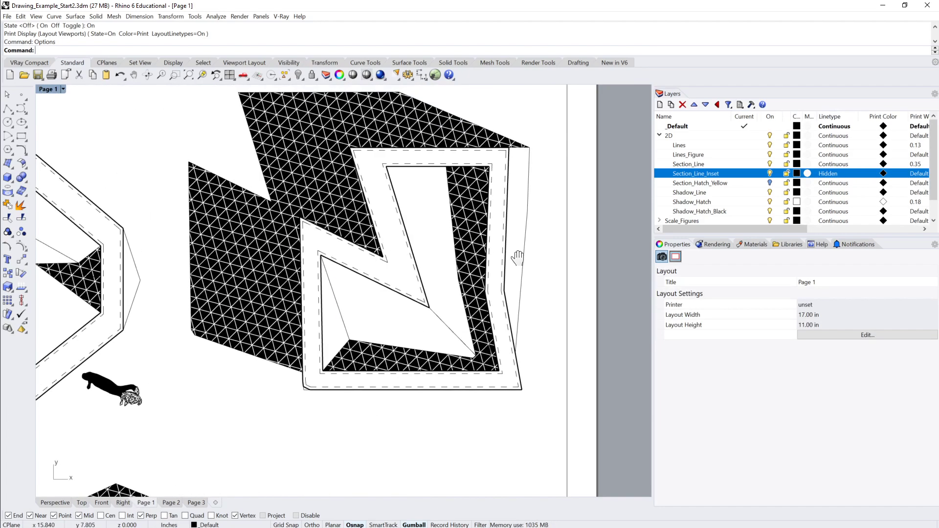
right_click_drag(517, 257, 523, 240)
Step: Set the Hidden linetype's pattern to 0.05, 0.05 inches in the document options and refresh the layout detail
type("Options")
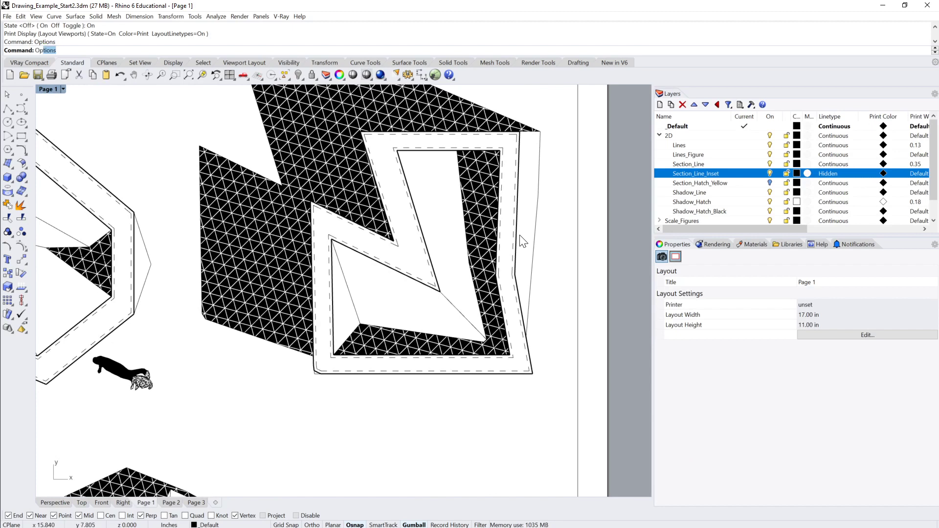
key("Return")
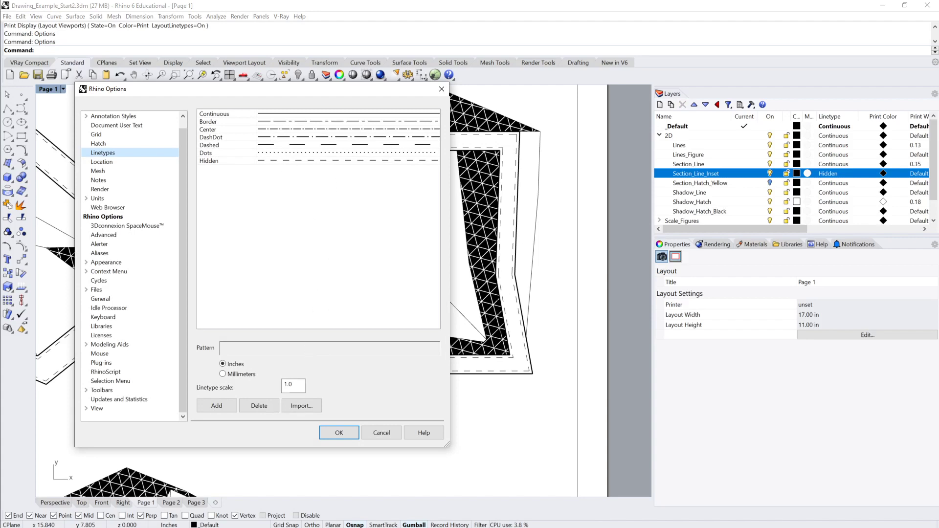
left_click(212, 161)
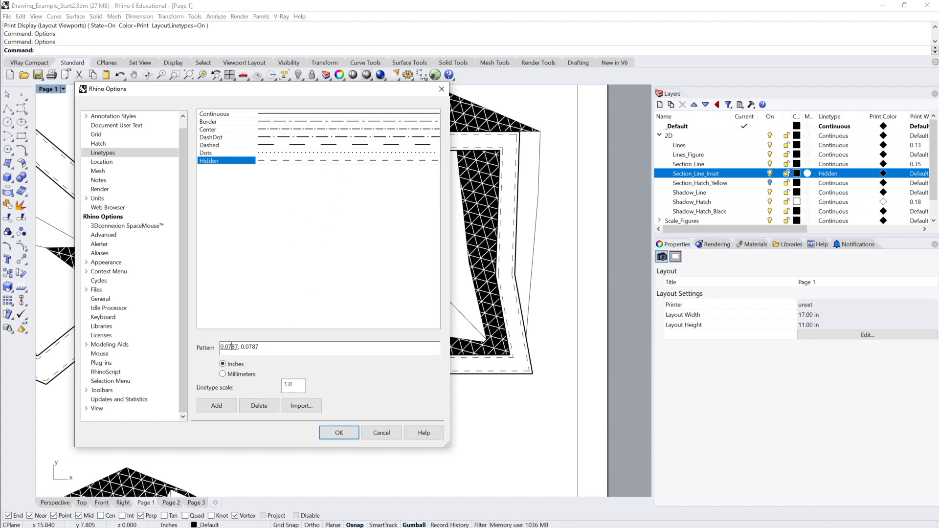
key("shift+Right")
key("shift+Right")
type("5")
double_click(247, 346)
type("5")
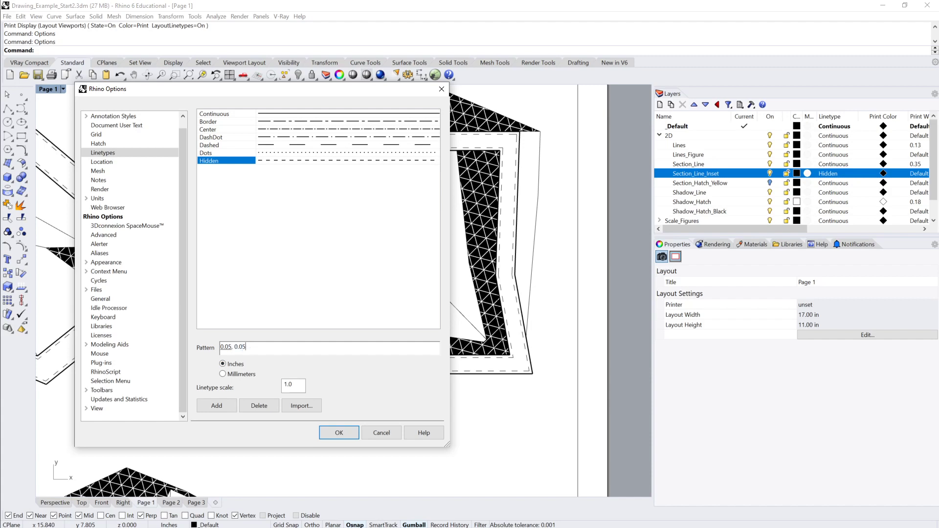
left_click(339, 433)
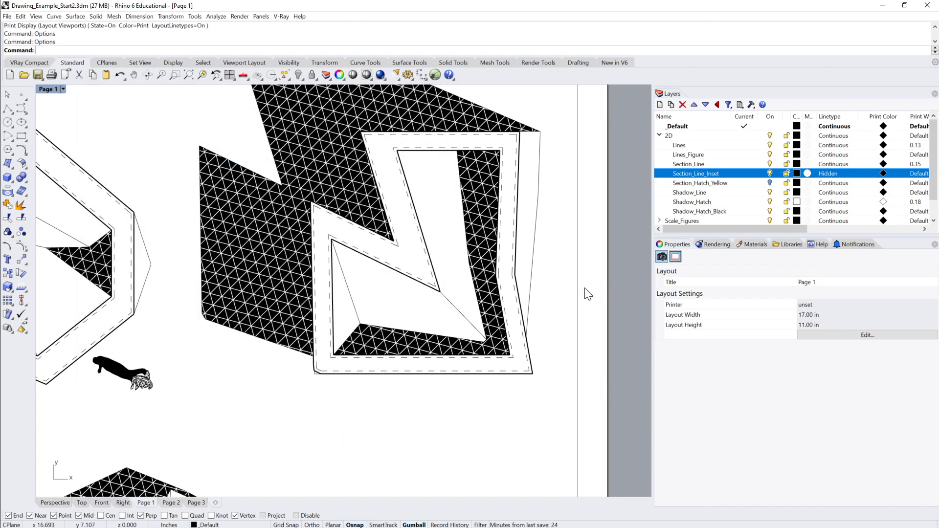
double_click(566, 287)
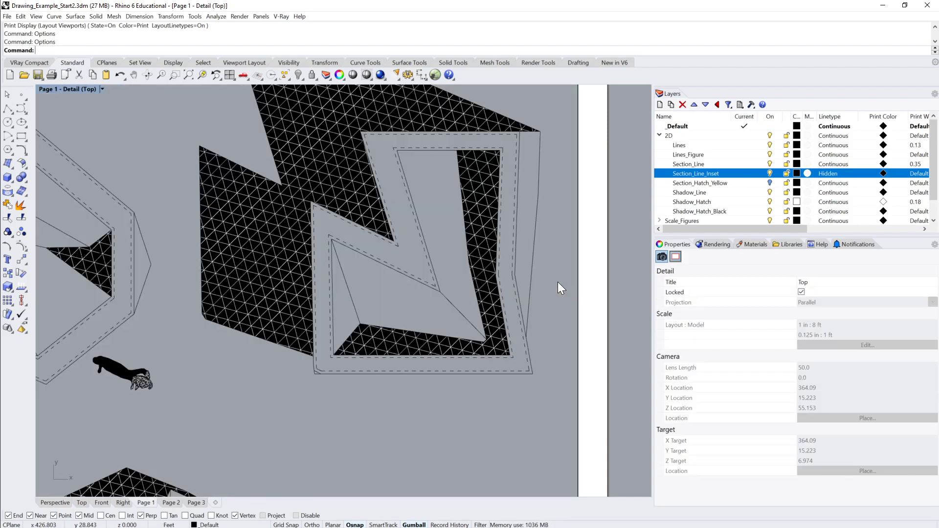
double_click(599, 286)
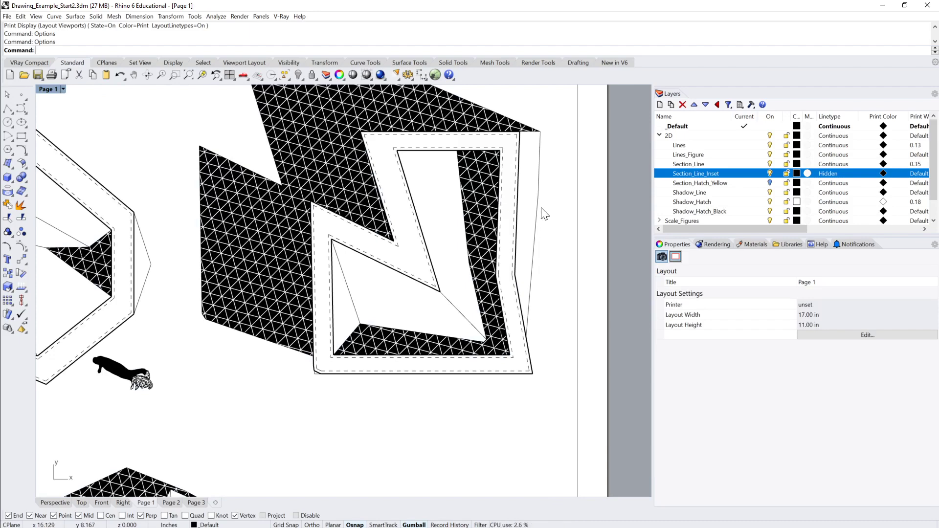
Step: Change the gap value in the Hidden linetype's pattern to 0.1 inch and refresh the layout detail
key("Return")
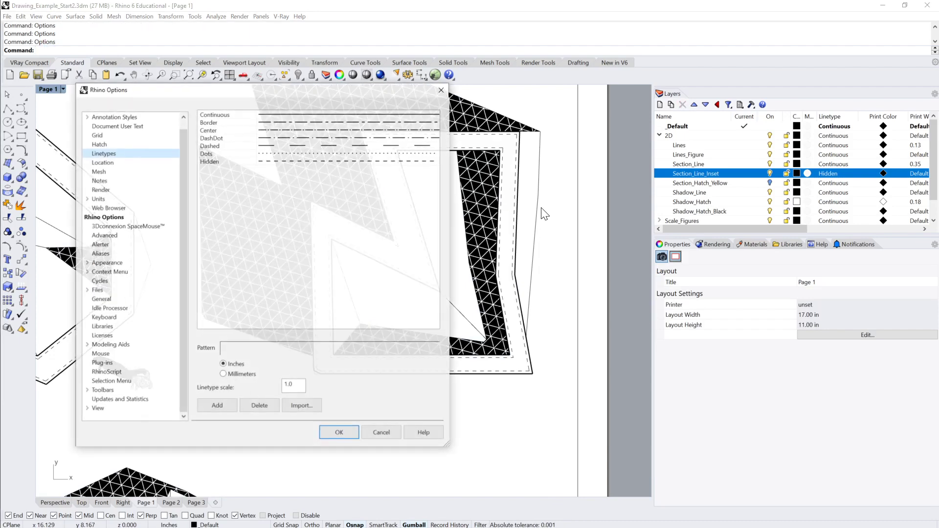
left_click(232, 161)
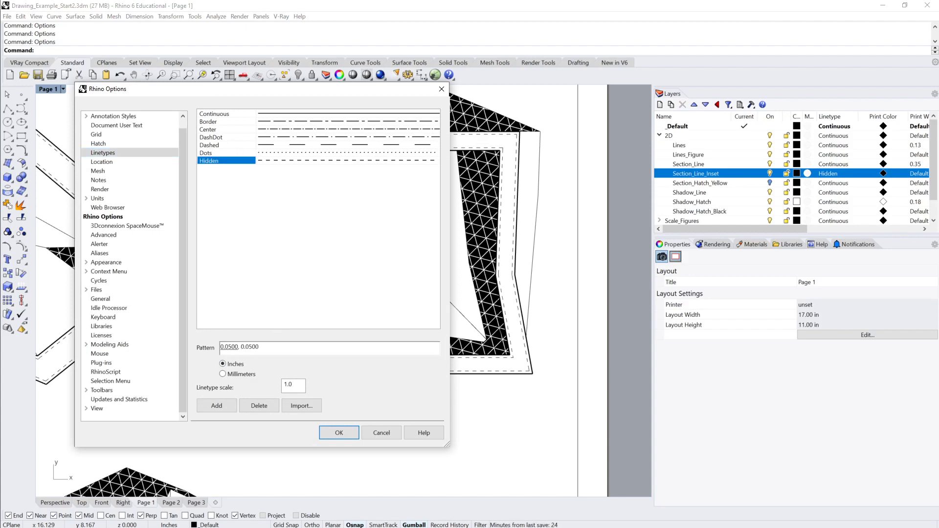
double_click(252, 347)
left_click(253, 346)
double_click(252, 347)
left_click_drag(246, 346, 251, 347)
key("shift+End")
type("1")
left_click(344, 435)
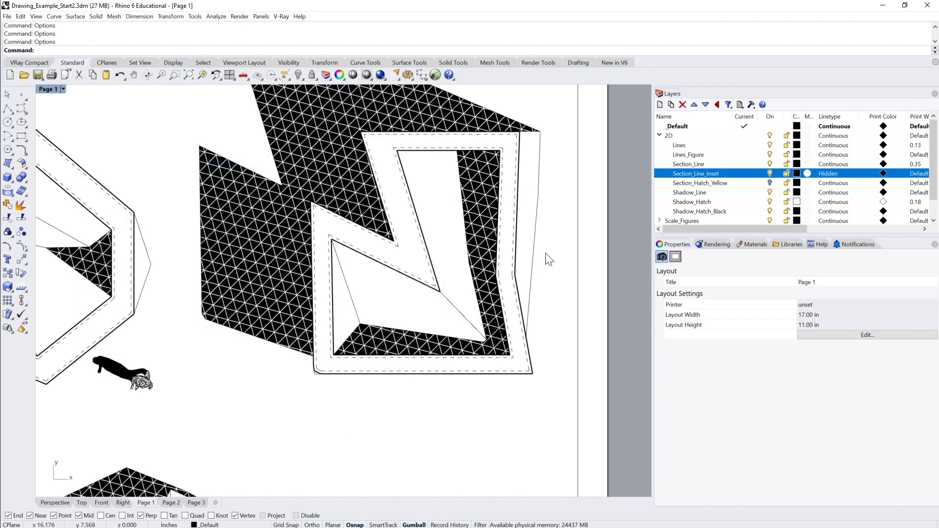
double_click(544, 253)
double_click(587, 249)
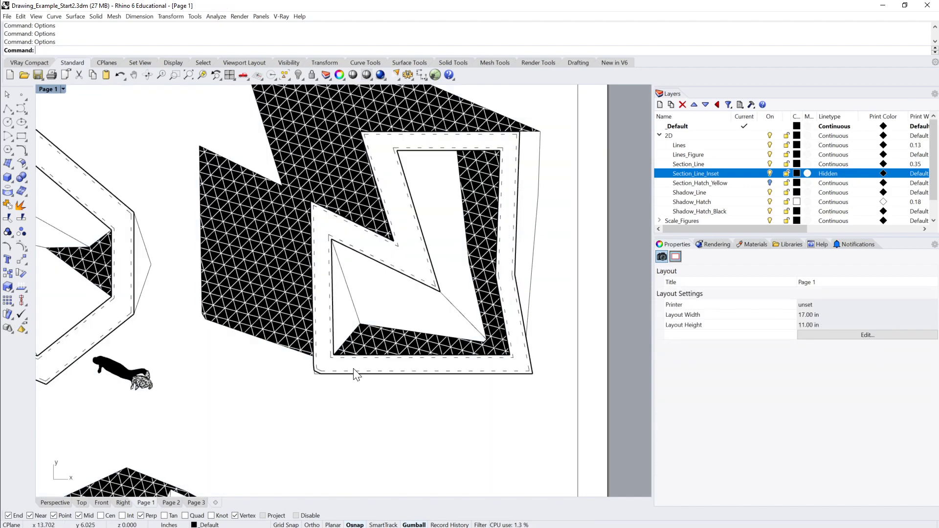
Step: With the layout detail active, try to set the Hidden linetype's pattern to 0.077, 0.077 inches and return to the page
double_click(557, 242)
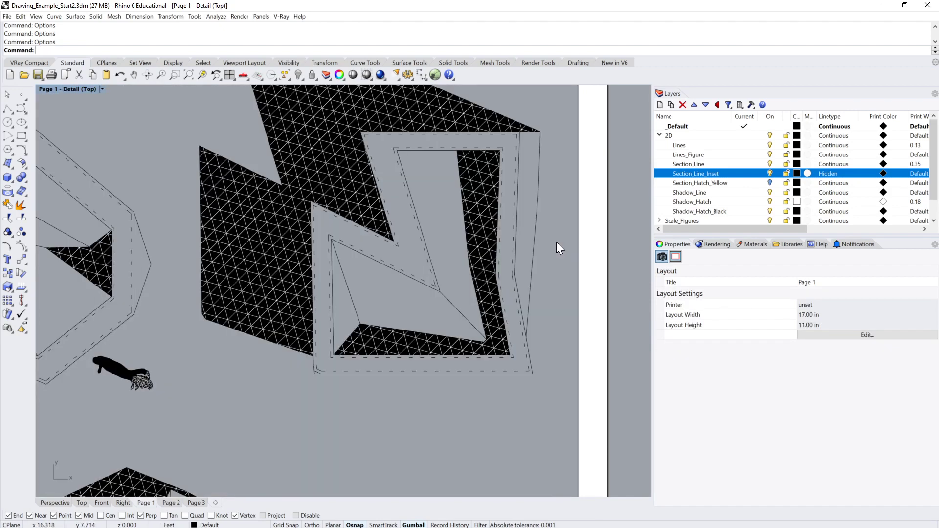
type("Options")
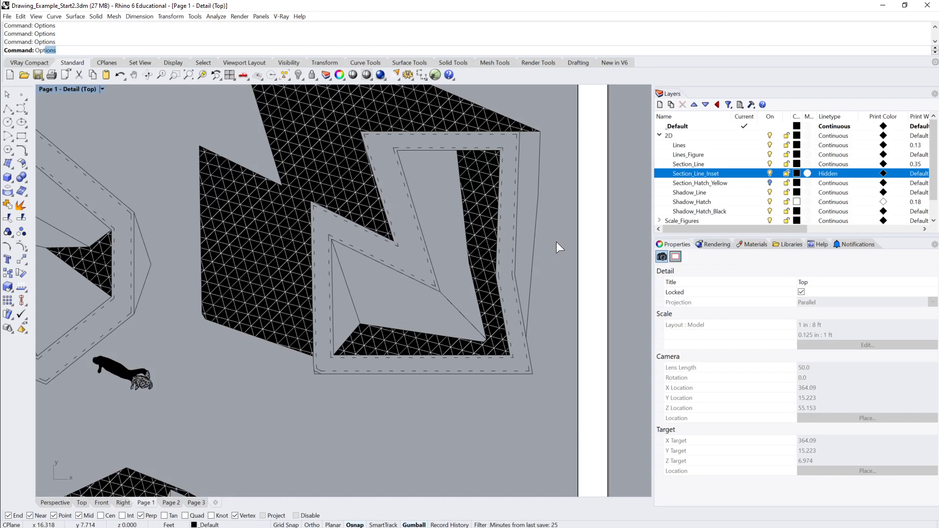
key("Return")
left_click(220, 160)
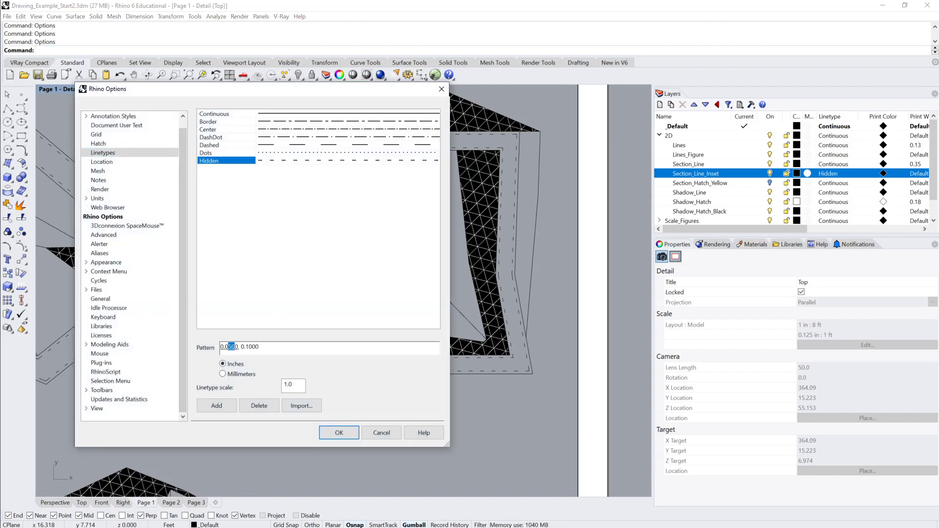
left_click_drag(235, 347, 238, 347)
type("7")
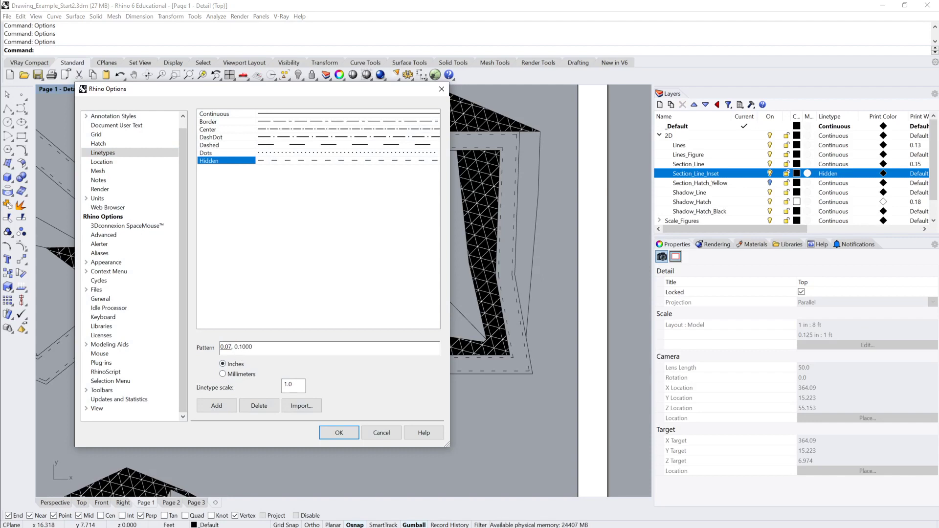
type("7")
left_click_drag(242, 346, 256, 347)
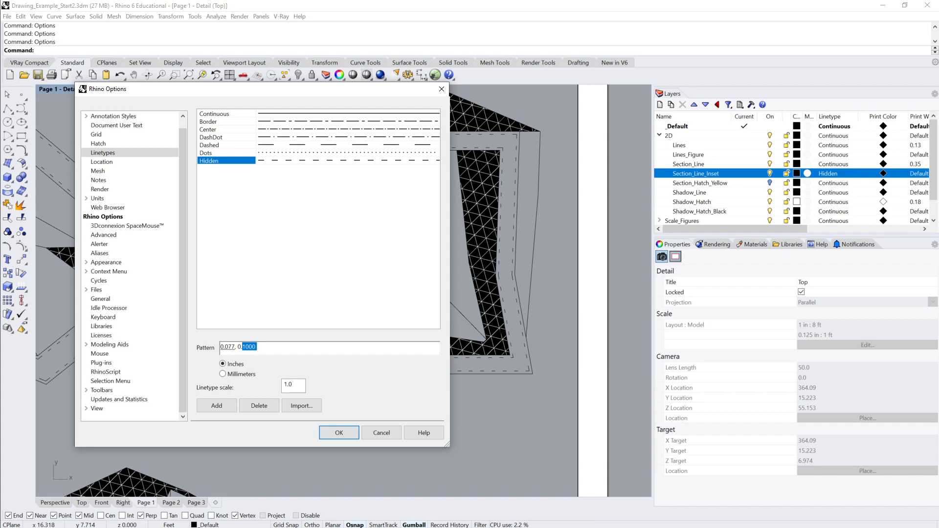
type("077")
left_click(339, 432)
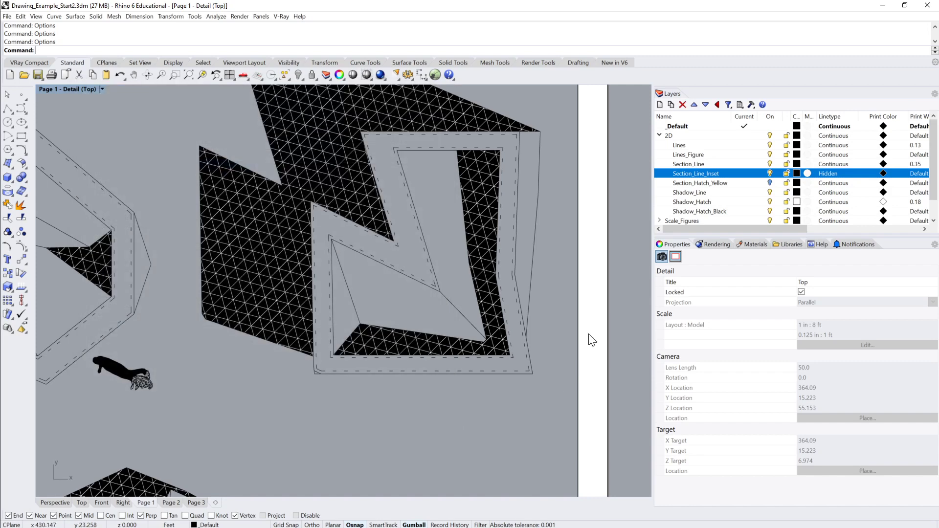
double_click(593, 331)
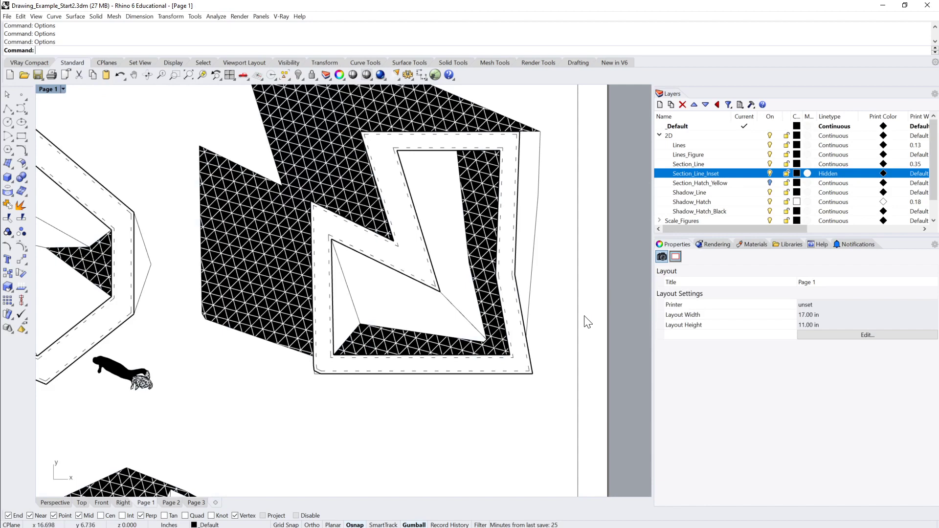
Step: Redefine the Hidden linetype's pattern as 0.077, 0.077 inches, reselect the linetype to commit it, and return to the page
double_click(527, 266)
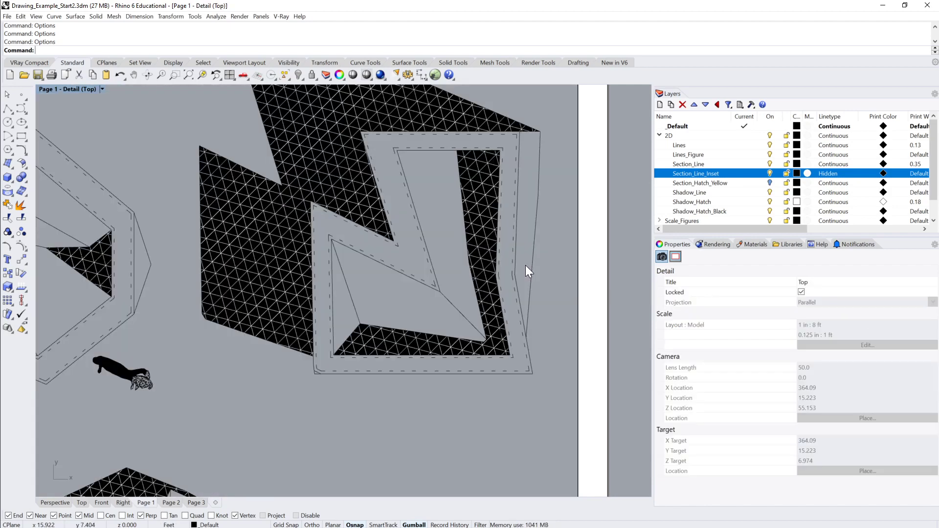
type("Options")
key("Return")
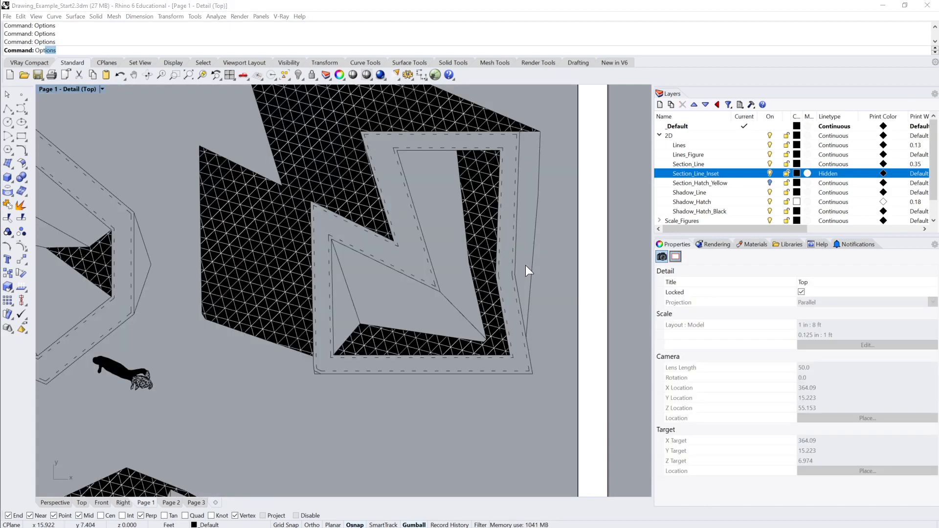
left_click(218, 160)
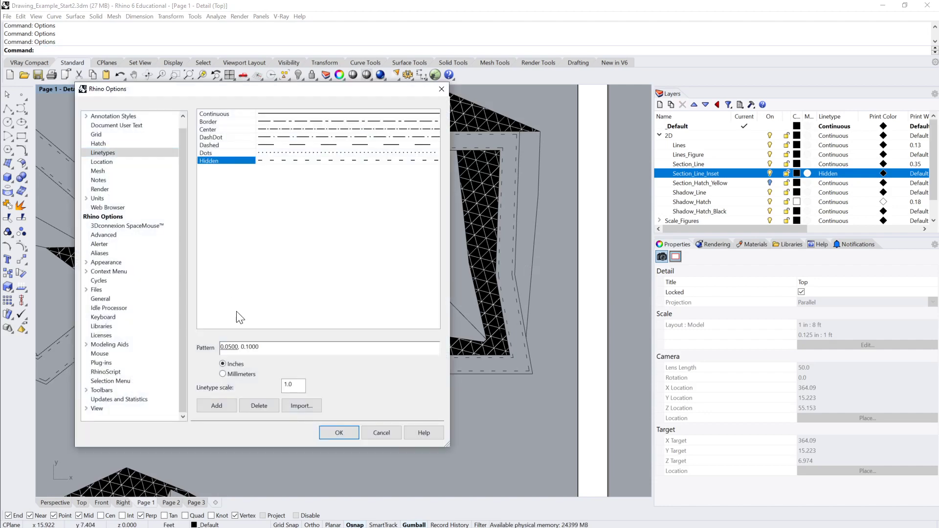
double_click(227, 347)
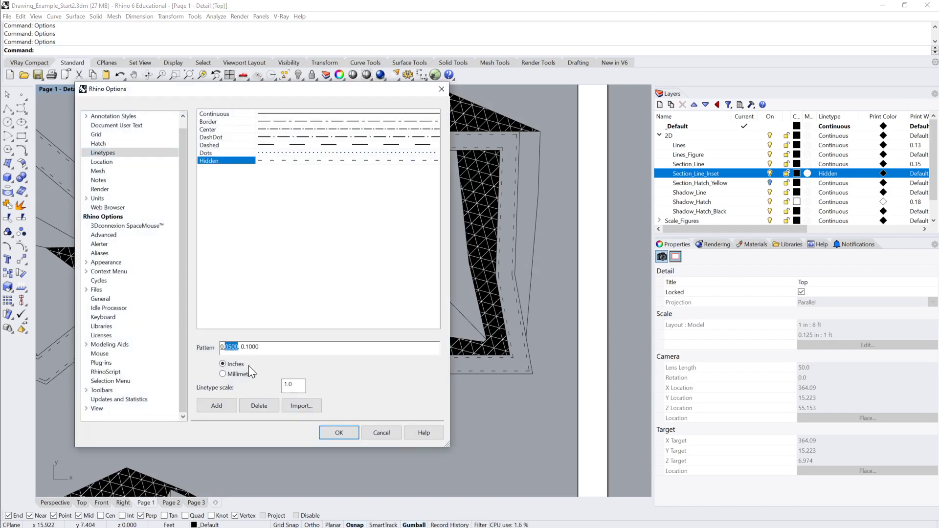
type("0")
type("77")
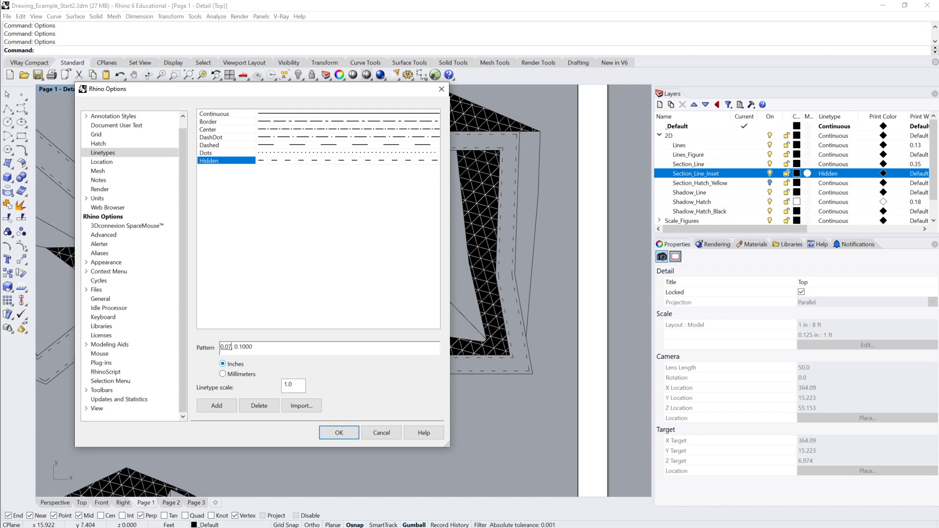
double_click(248, 346)
key("BackSpace")
type("077")
left_click(247, 153)
left_click(247, 161)
left_click(342, 433)
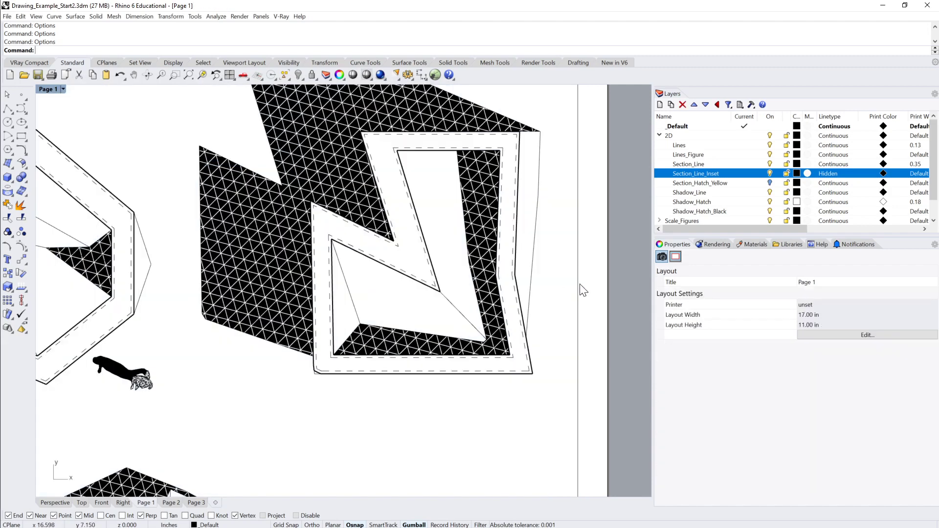
double_click(585, 289)
Step: Switch to the Top view and run LinetypeDisplay on the inset section lines, keeping linetype display and pattern by segment set to Yes
left_click(81, 503)
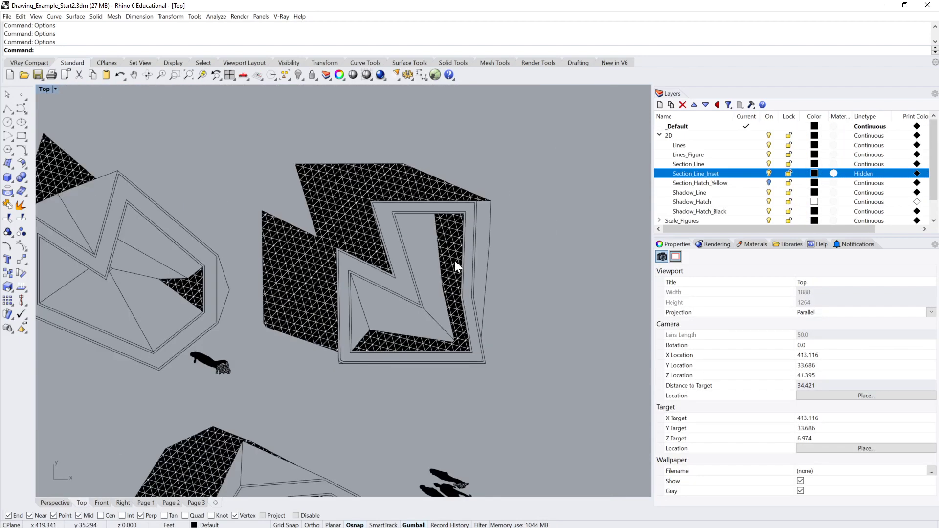
scroll(454, 267, "up", 8)
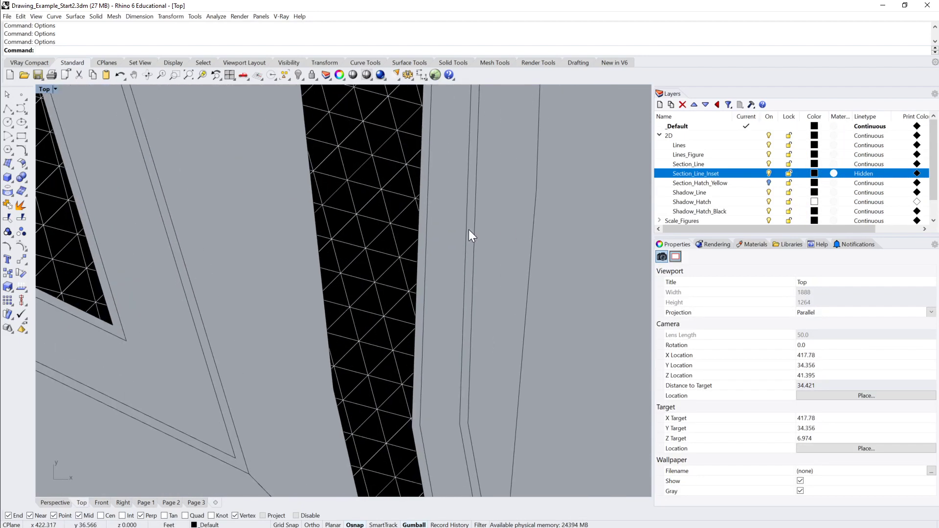
type("LinetypeDisplay")
key("Return")
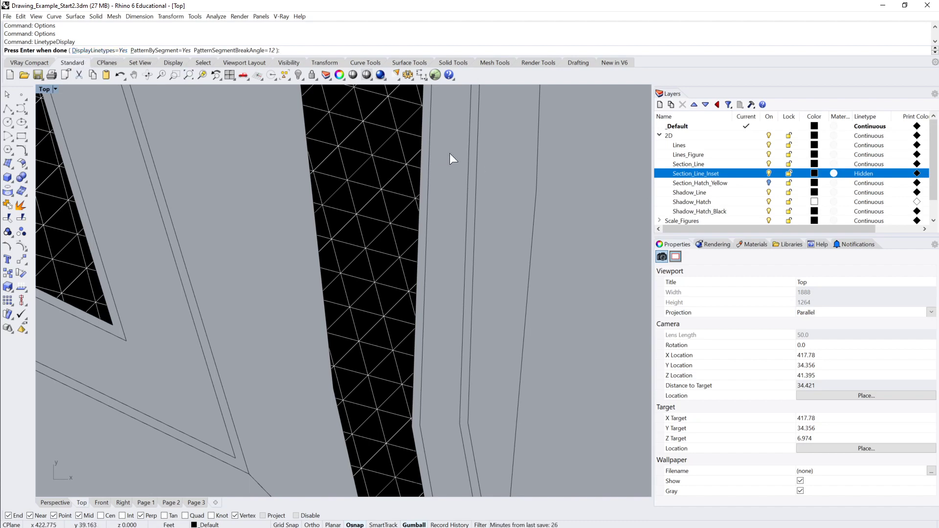
left_click(517, 178)
key("Return")
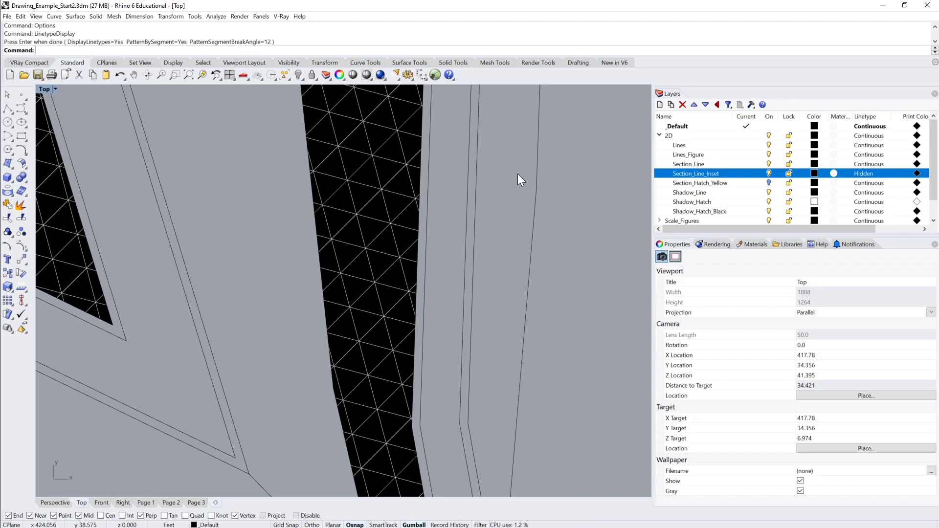
Step: Set the document's linetype scale to 10 and inspect the inset section lines in the Top view
key("Up")
key("Up")
key("Return")
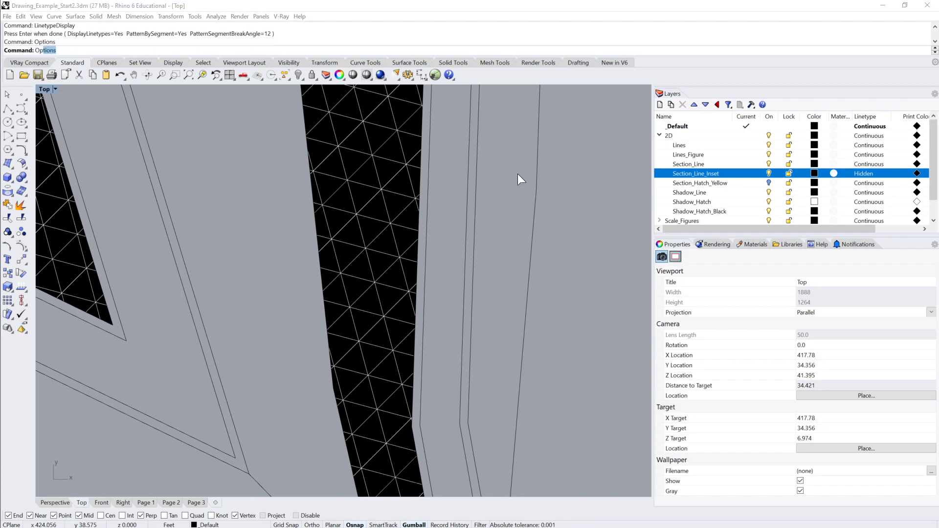
left_click(293, 384)
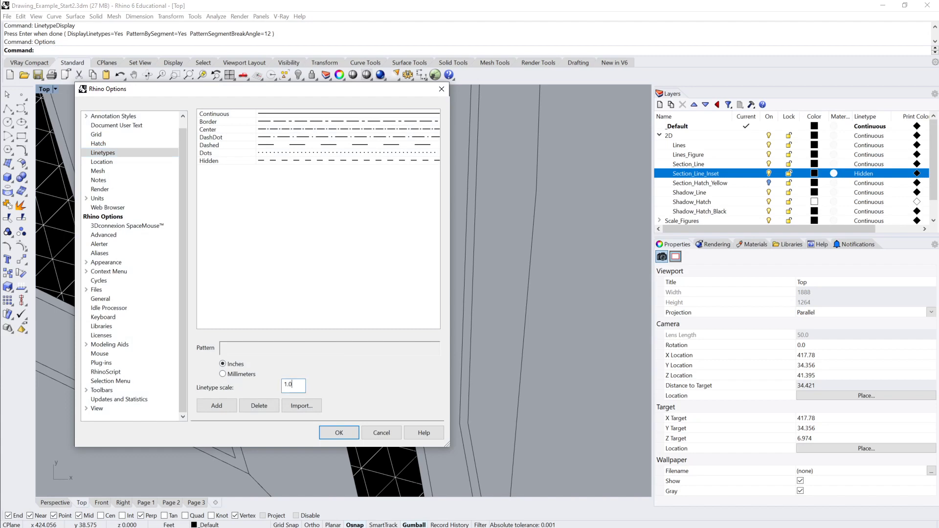
type("10")
left_click(347, 435)
scroll(455, 283, "up", 6)
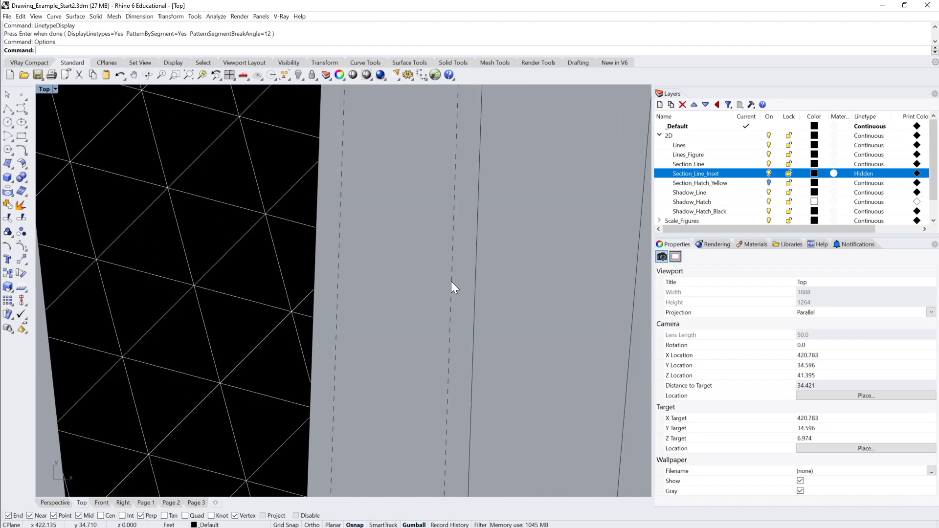
scroll(449, 241, "down", 6)
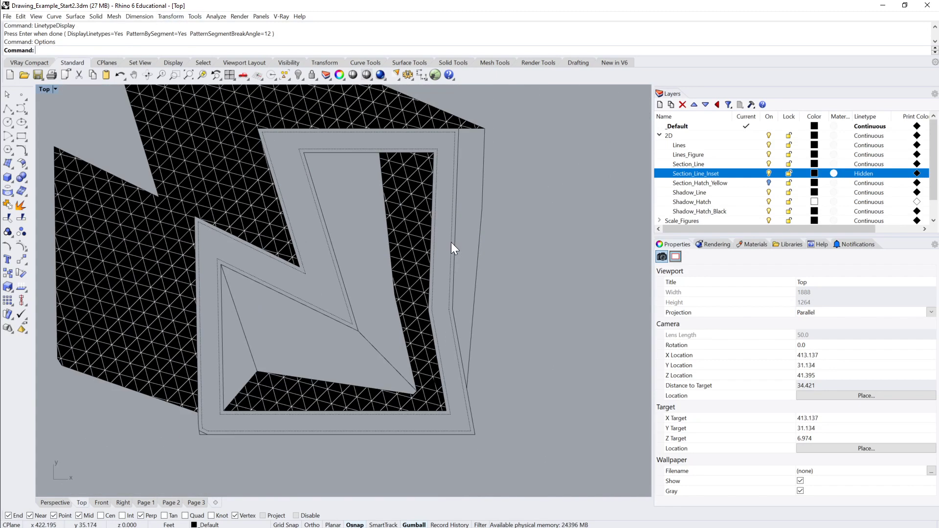
right_click_drag(449, 237, 478, 253)
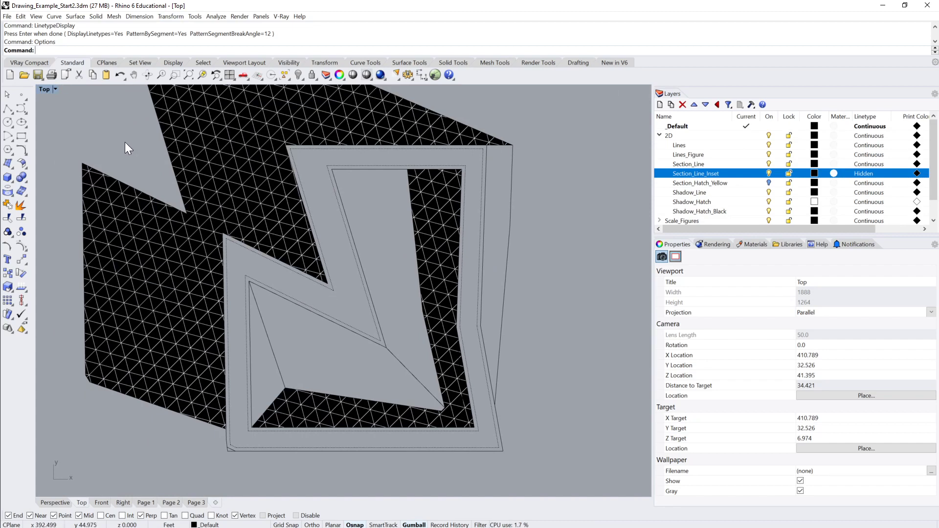
Step: Set the document's linetype scale to 20 and check the inset lines' dashes in the Top view
key("Return")
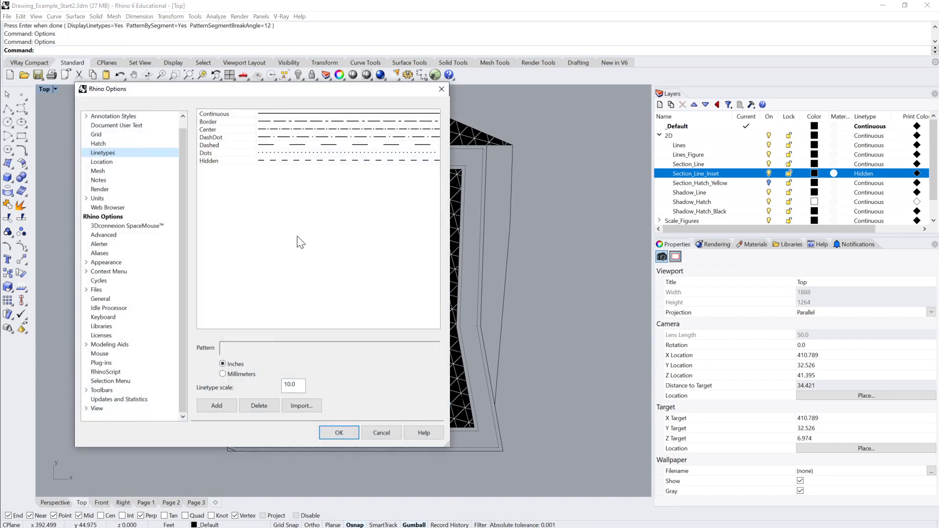
left_click(294, 384)
type("20")
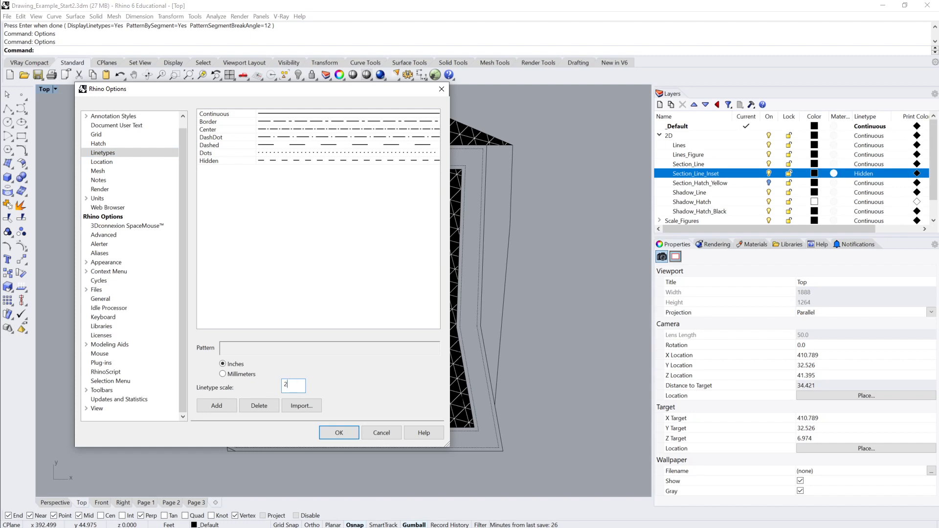
left_click(344, 431)
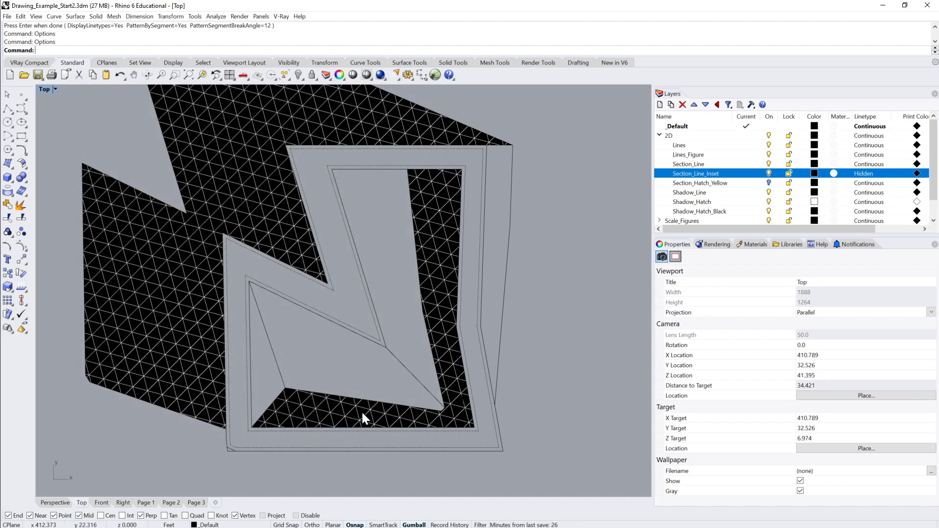
scroll(488, 285, "up", 3)
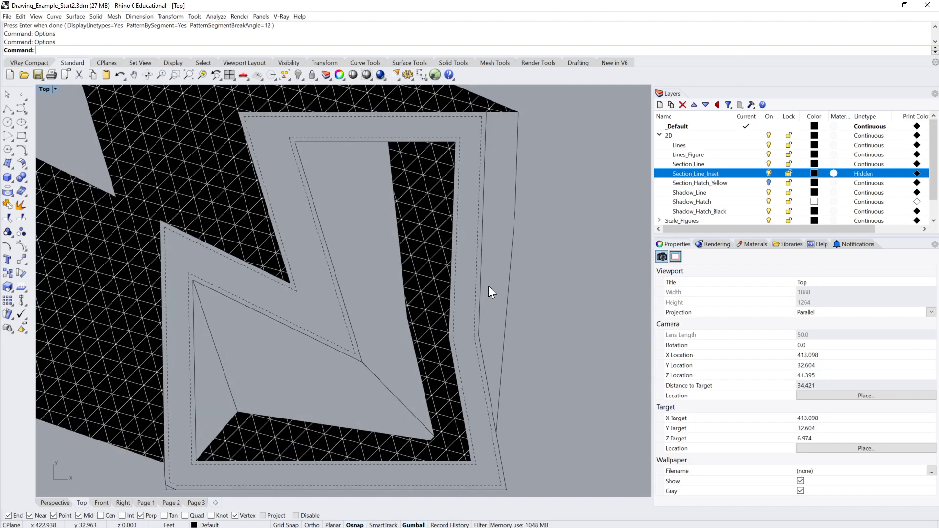
Step: Set the document's linetype scale to 50 and check the inset section lines' dashes at several zoom levels
scroll(488, 286, "down", 1)
type("Options")
key("Return")
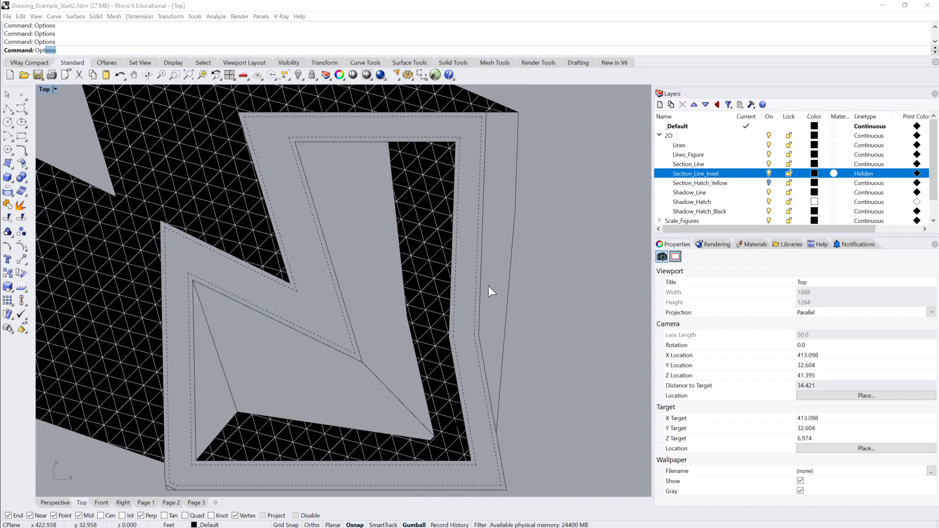
left_click(293, 384)
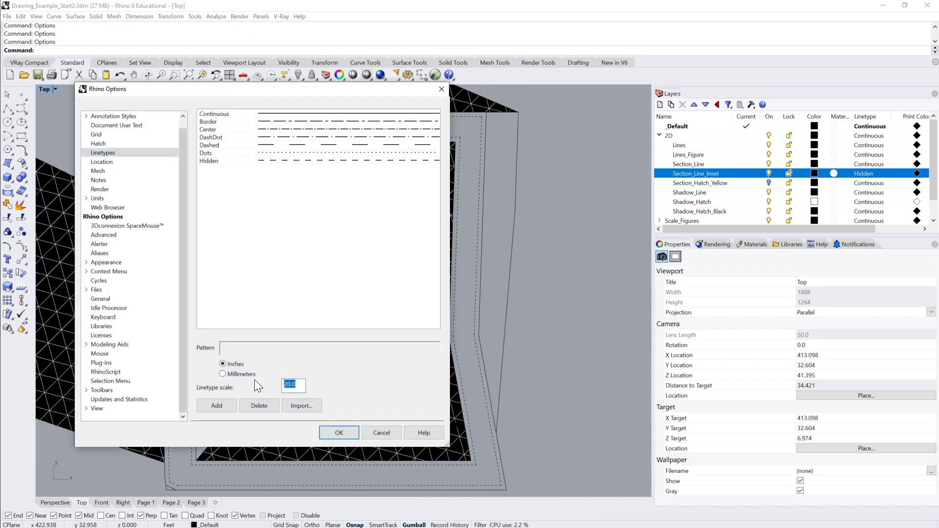
type("50")
left_click(337, 432)
scroll(539, 342, "down", 2)
scroll(521, 321, "up", 5)
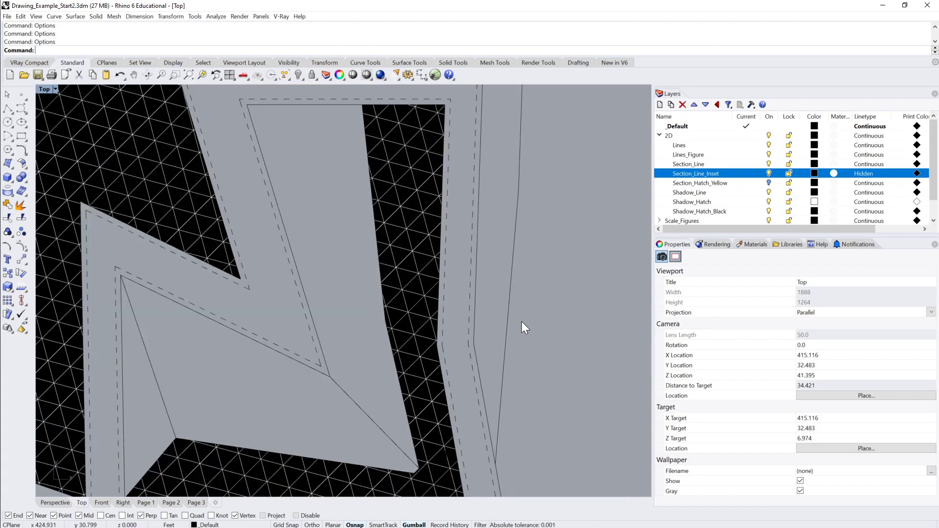
scroll(521, 321, "down", 5)
scroll(469, 273, "up", 5)
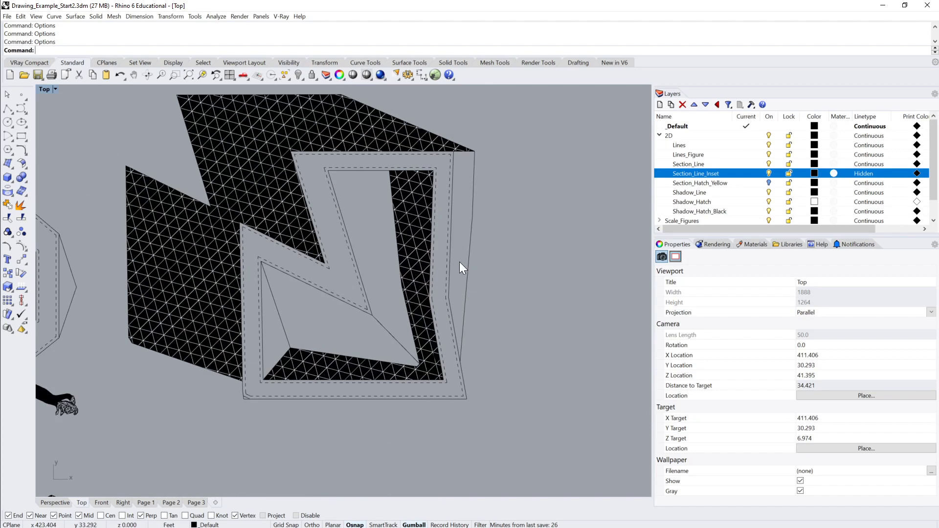
right_click_drag(459, 263, 504, 288)
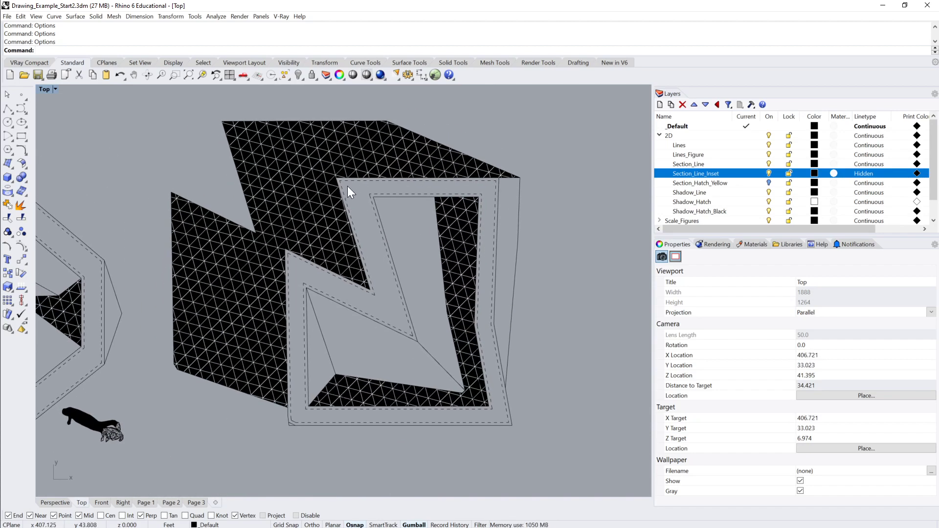
Step: Review the linetype scale in the document options and return to Page 1 to inspect the inset lines' dashes
type("Options")
key("Return")
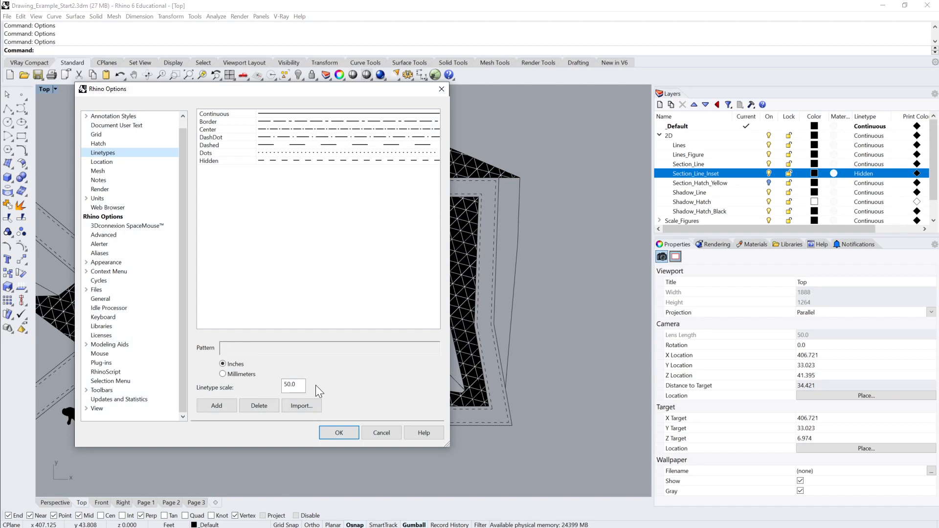
left_click(339, 432)
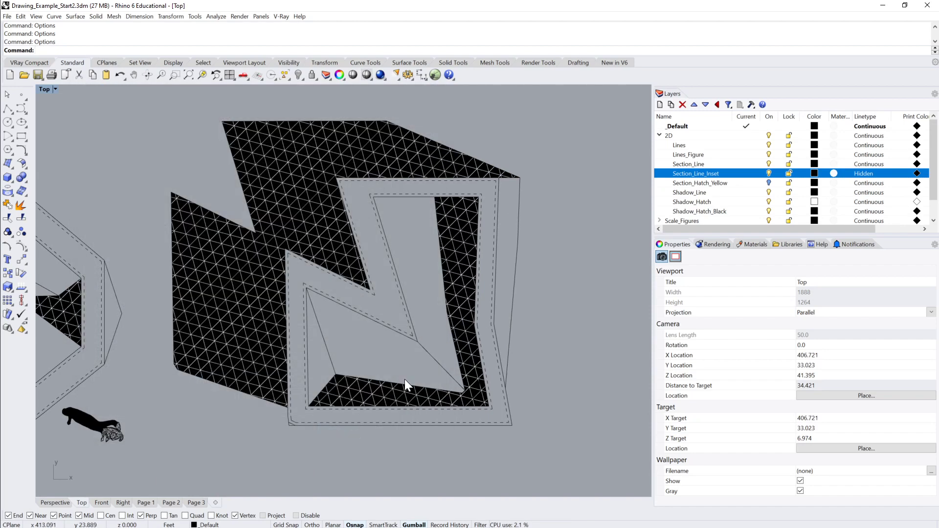
left_click(146, 502)
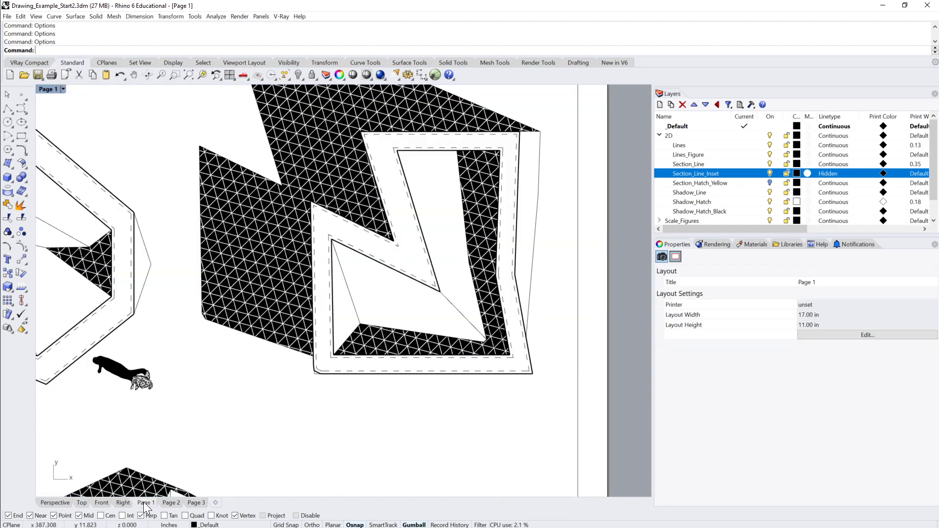
right_click_drag(329, 377, 314, 418)
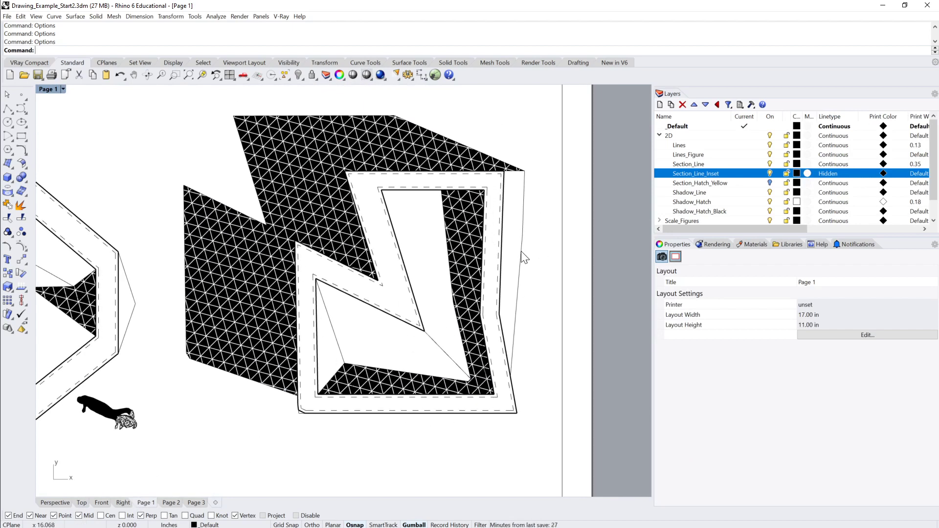
scroll(527, 266, "down", 5)
scroll(508, 250, "up", 5)
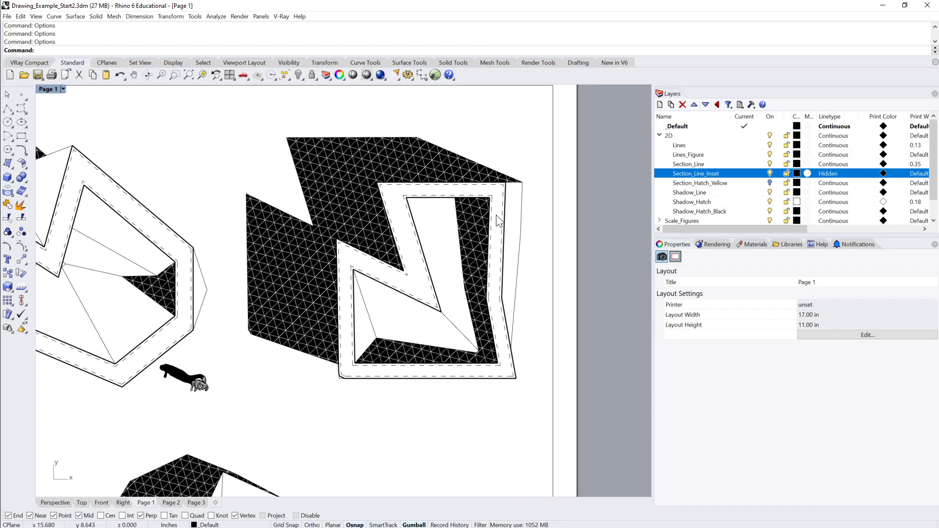
Step: Add a new linetype named Hidden2 in the document's linetype options
type("Options")
key("Return")
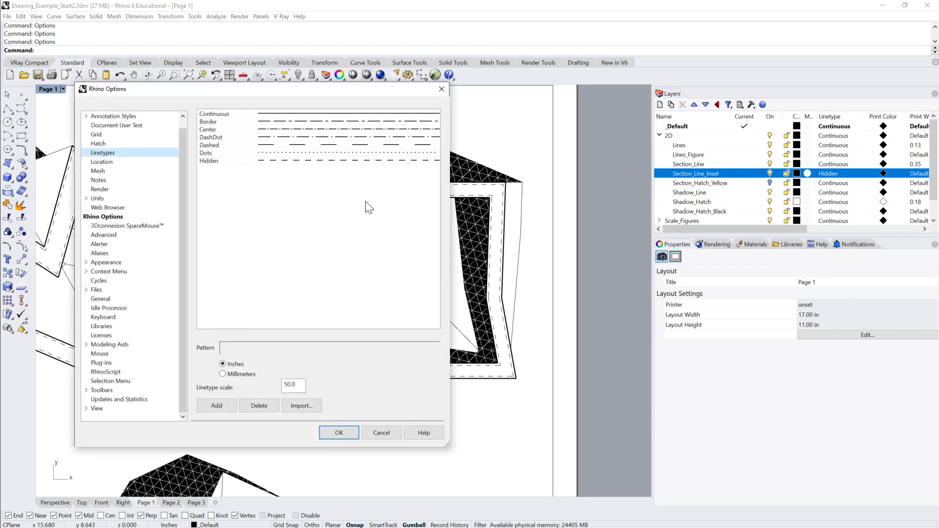
left_click(215, 161)
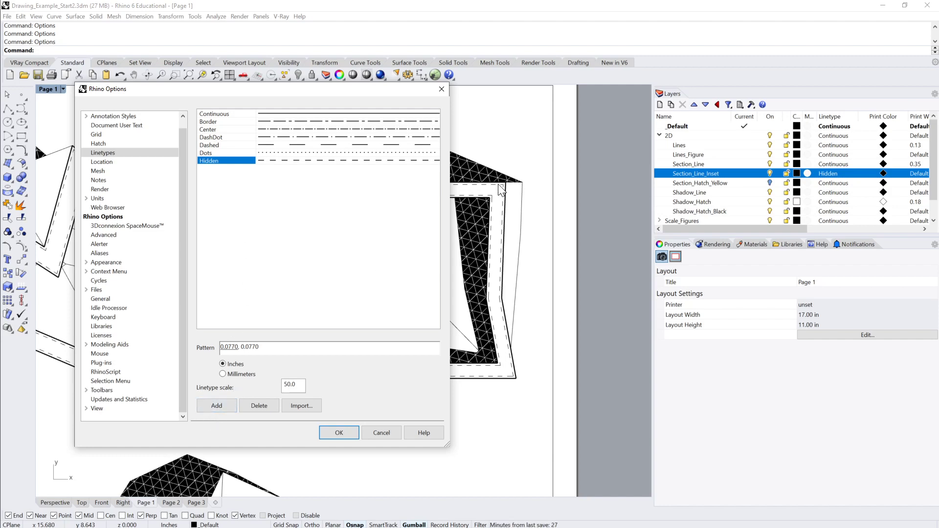
left_click(217, 406)
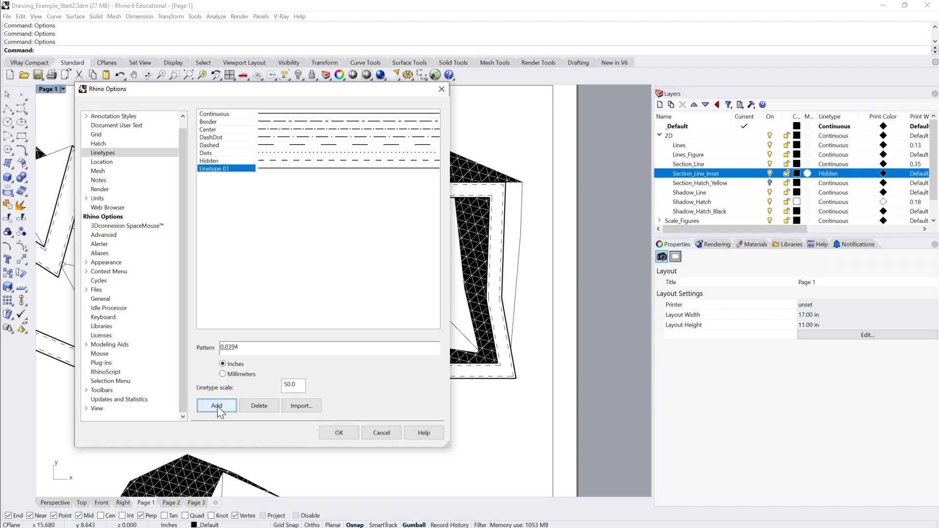
left_click(225, 168)
left_click_drag(233, 169, 198, 175)
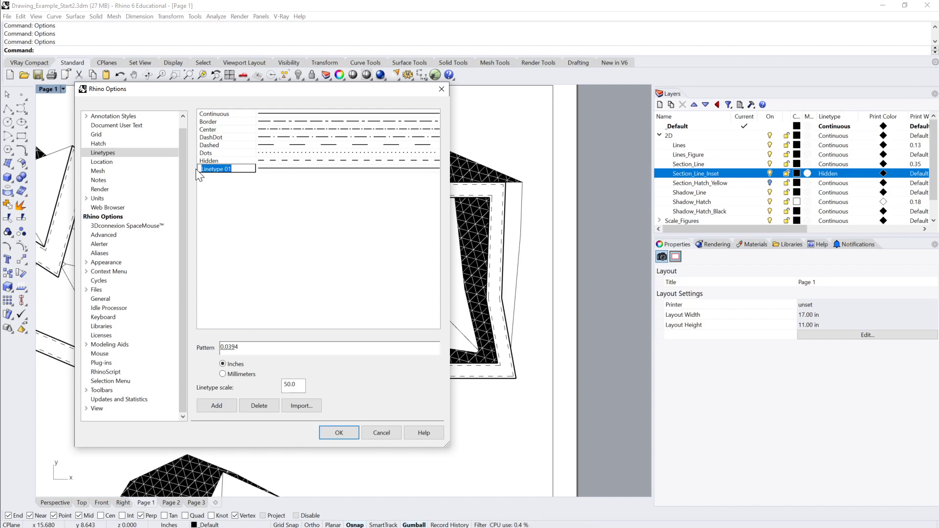
type("Hidden2")
key("Return")
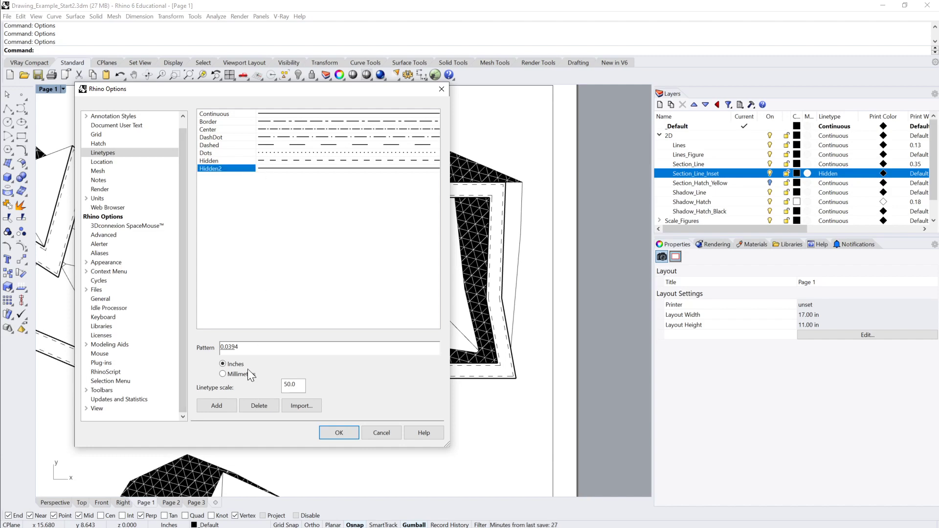
Step: Set the Hidden2 linetype's pattern to .025, .05, .05, .02 inches and compare its definition with the DashDot linetype
double_click(237, 346)
left_click(224, 346)
left_click_drag(238, 346, 219, 346)
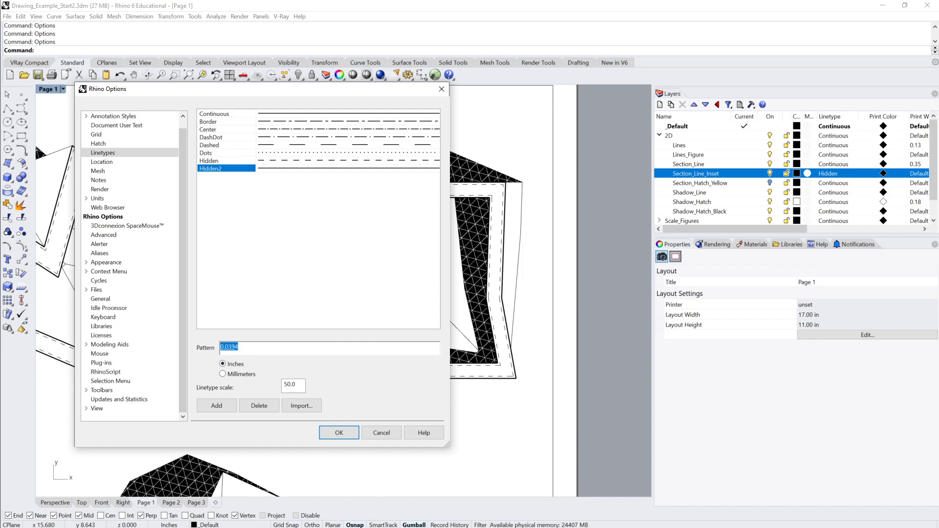
type(".0")
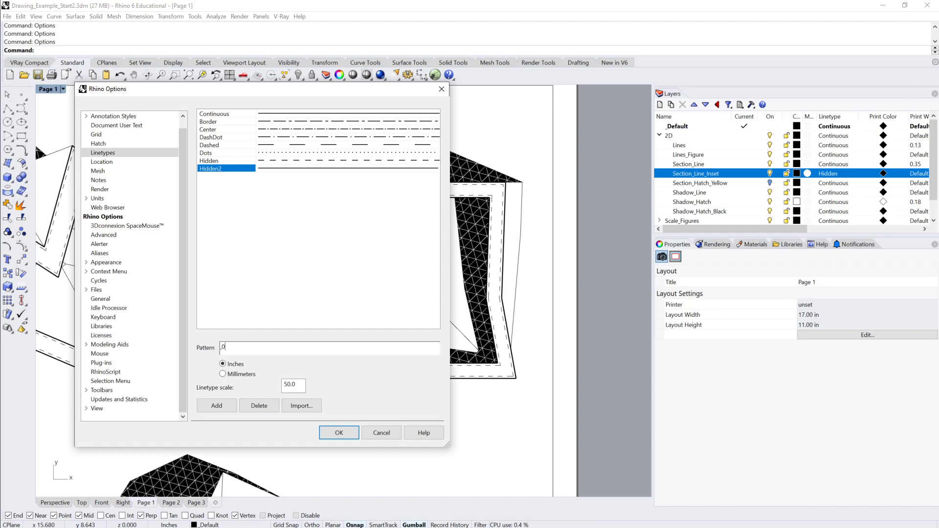
type("25,.05,.05")
key("BackSpace")
key("BackSpace")
key("BackSpace")
key("BackSpace")
key("BackSpace")
key("BackSpace")
key("BackSpace")
key("BackSpace")
type(",.05,")
key("BackSpace")
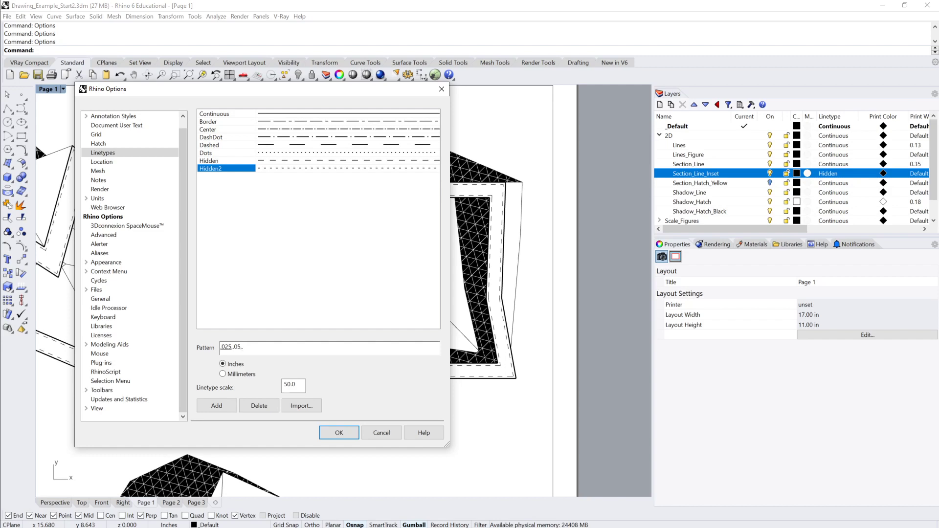
type(",.05,.02")
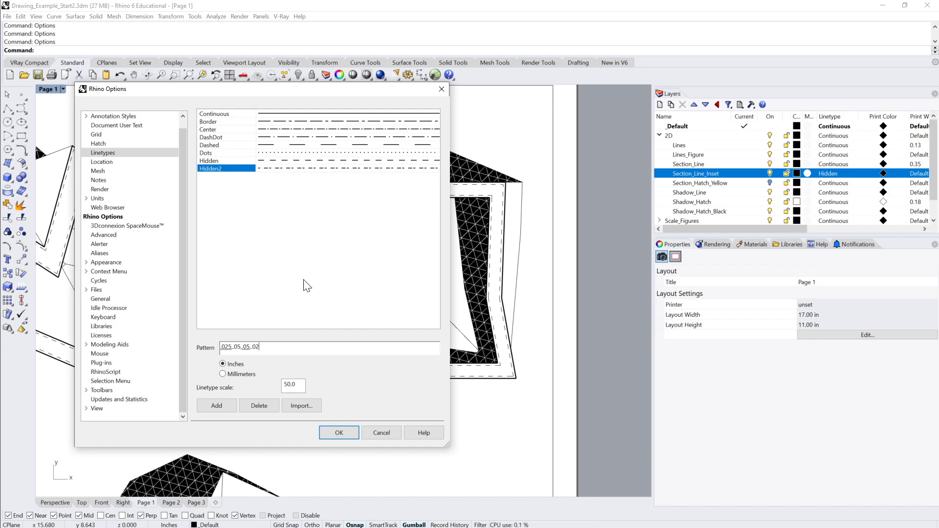
left_click(304, 138)
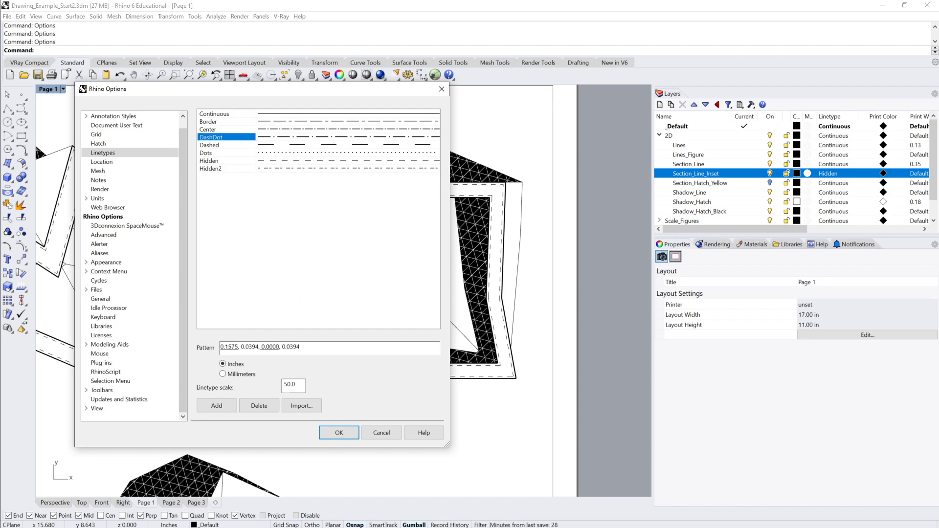
left_click(287, 168)
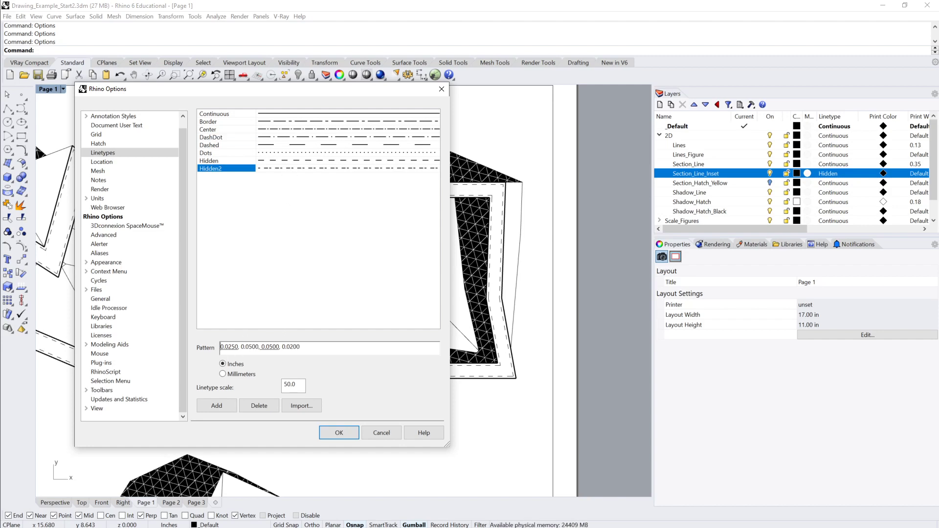
Step: Replace the Hidden2 linetype's pattern with .1, .1 inches
left_click_drag(220, 346, 238, 346)
left_click(300, 347)
left_click_drag(300, 347, 212, 344)
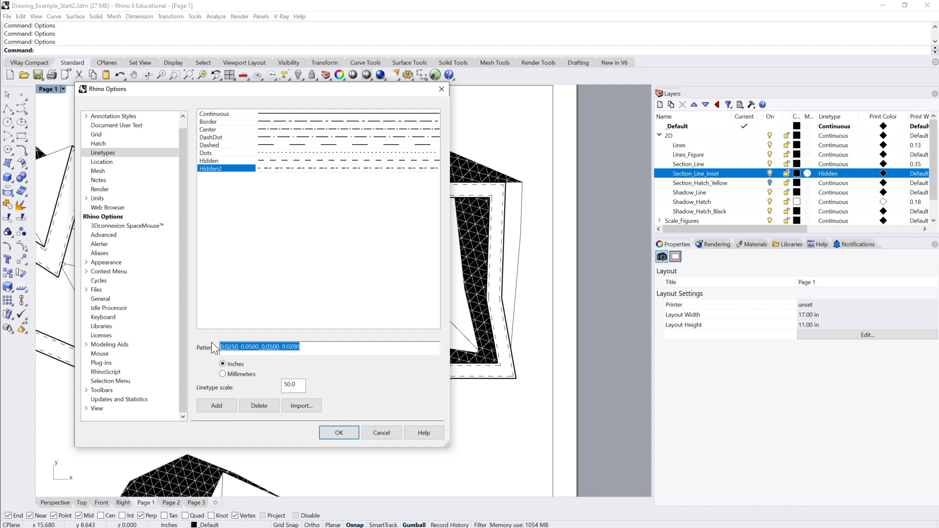
type(".1")
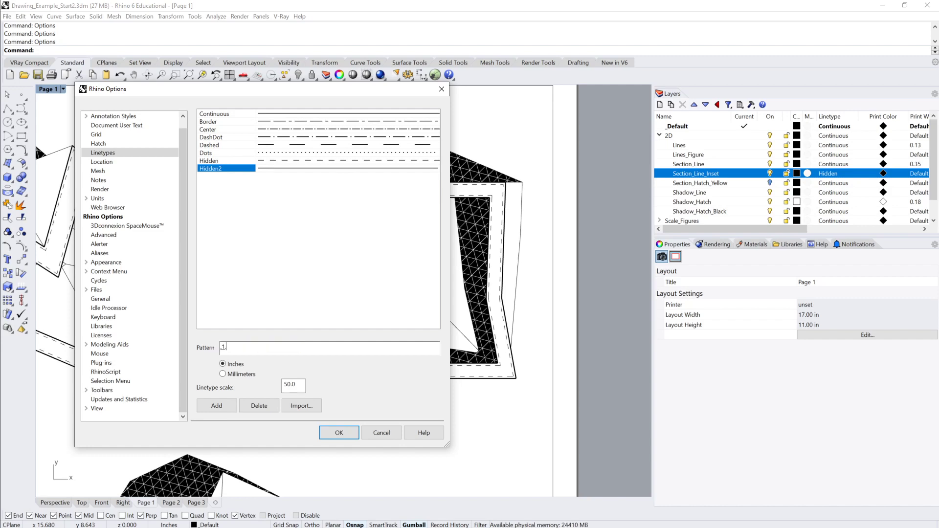
type(",.1")
Step: Change the Hidden2 pattern to .2, .3 inches, compare it with Hidden, and accept the document options
left_click(223, 346)
key("BackSpace")
type("2")
key("End")
key("shift+Left")
type("3")
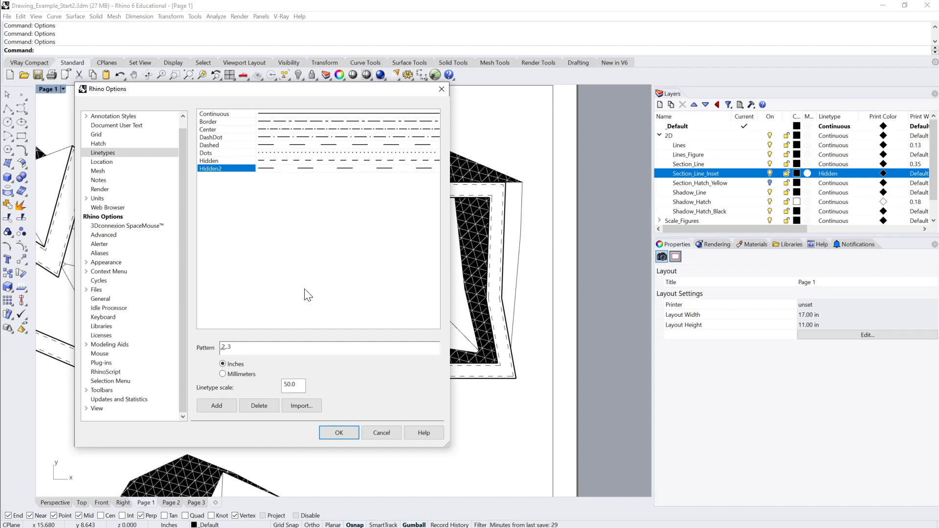
left_click(231, 161)
left_click(231, 169)
left_click(339, 432)
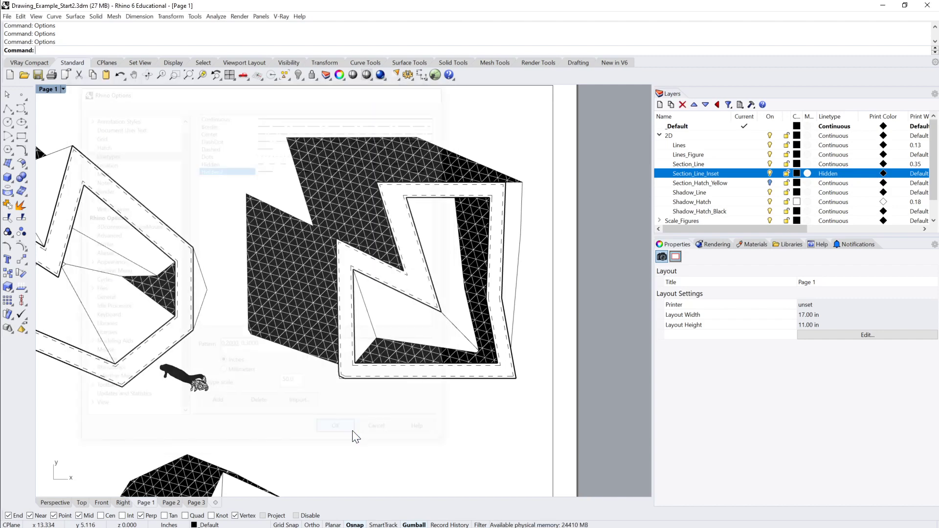
Step: Assign the Hidden2 linetype to the Section_Line_Inset layer and inspect the inset lines' dashes on Page 1
left_click(553, 251)
left_click(580, 247)
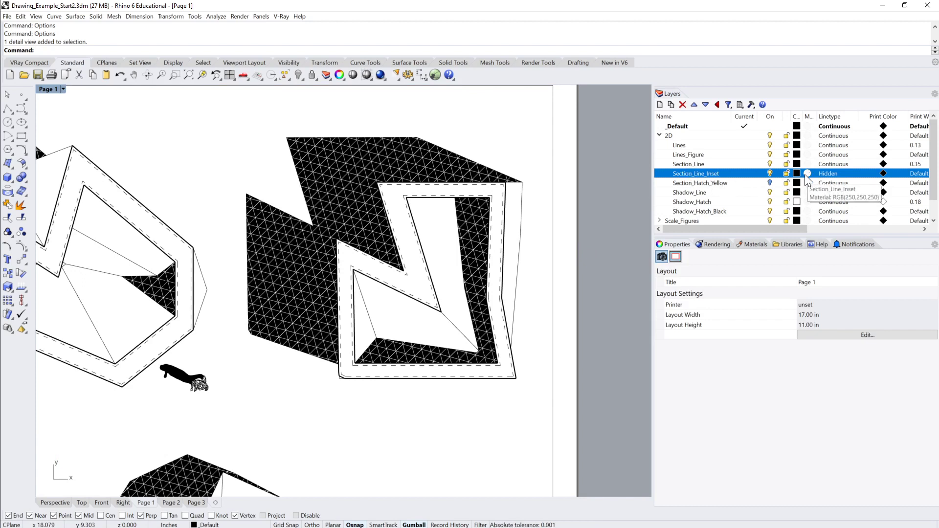
left_click(828, 174)
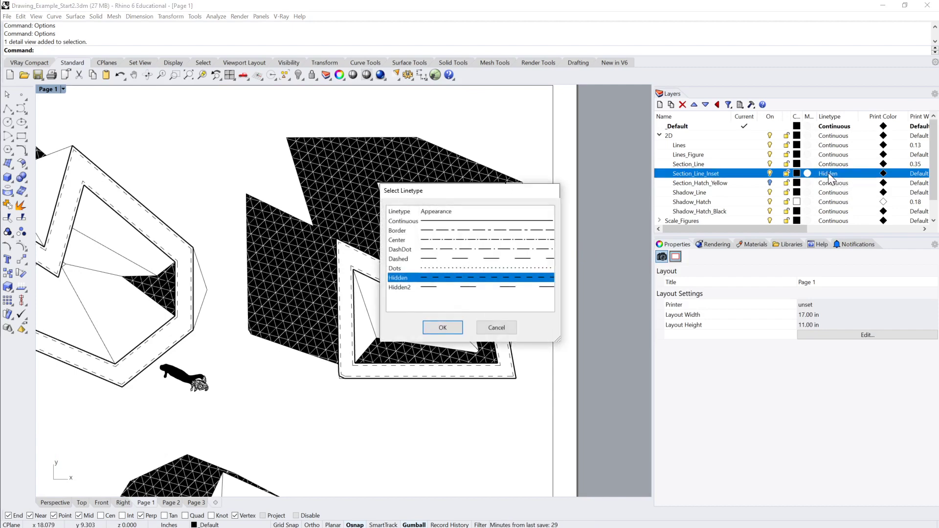
left_click(470, 287)
left_click(447, 326)
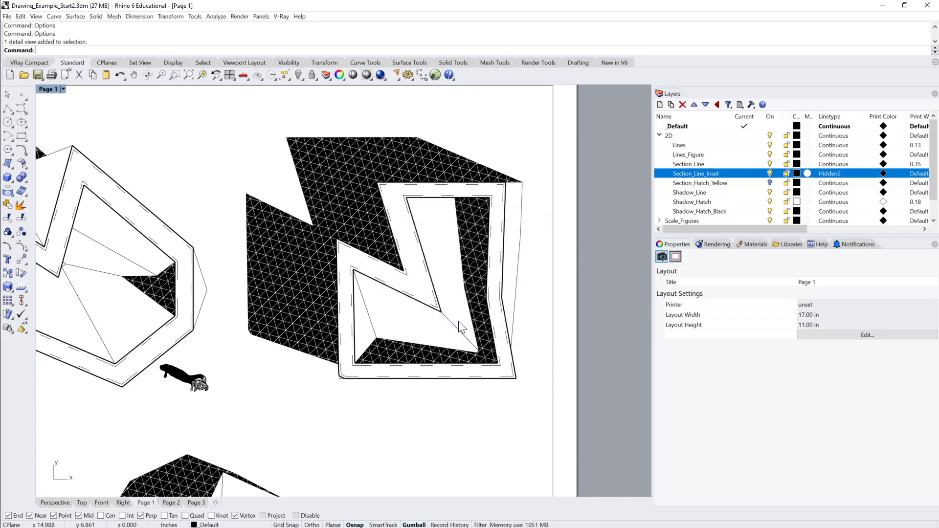
scroll(426, 340, "down", 3)
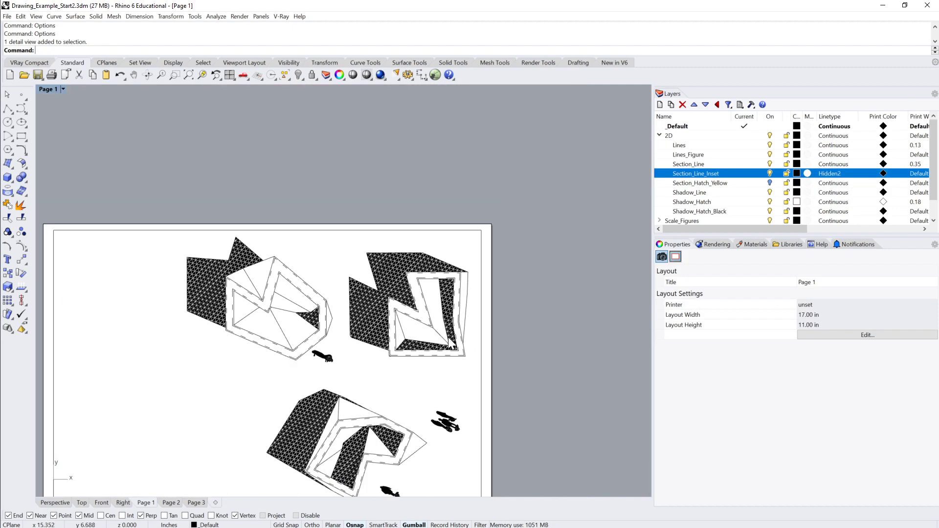
scroll(484, 247, "up", 4)
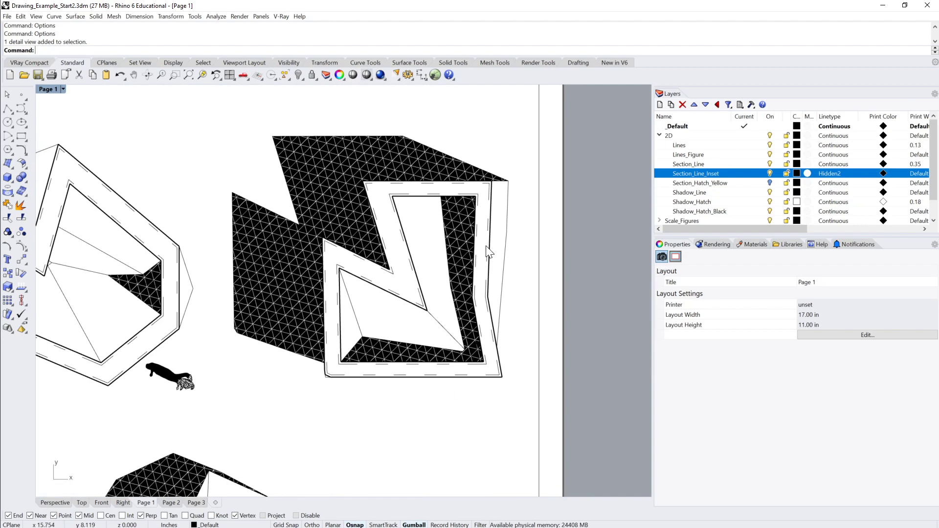
scroll(487, 252, "up", 2)
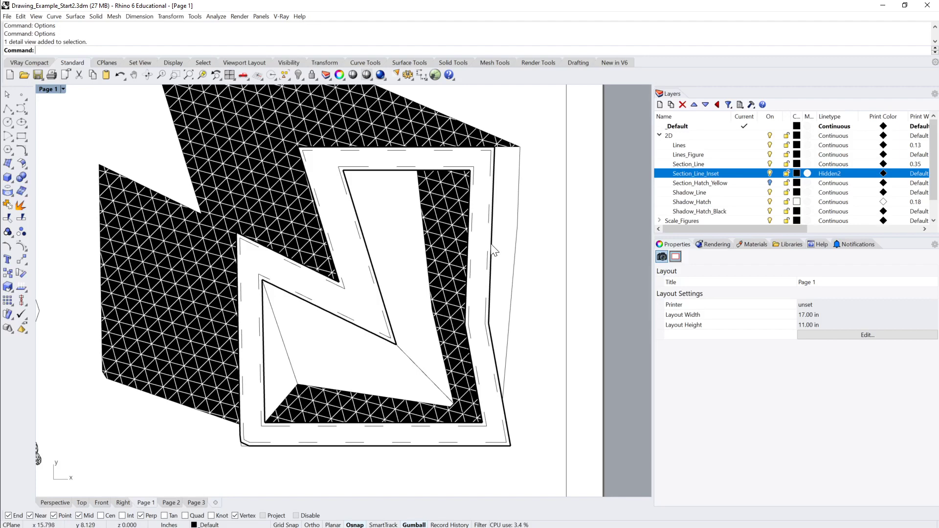
scroll(513, 257, "down", 6)
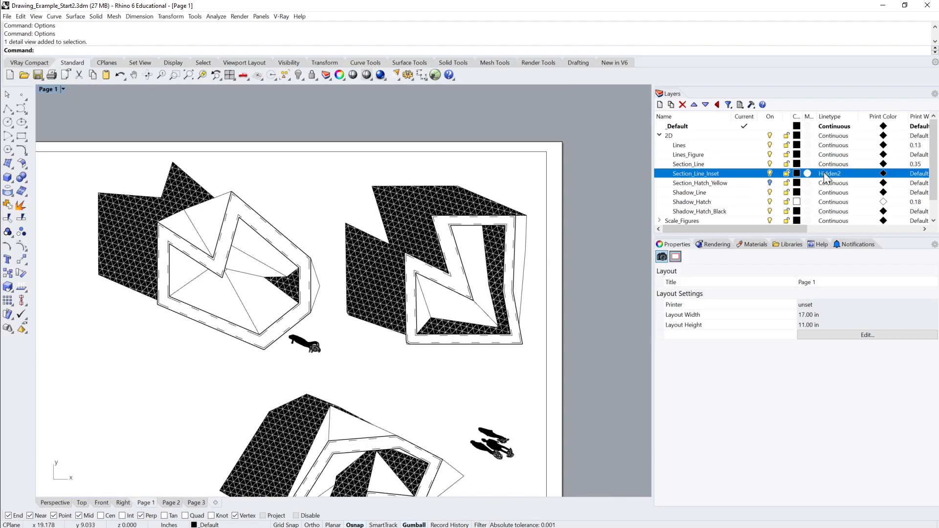
Step: Assign the Center linetype to the Section_Line_Inset layer
left_click(822, 174)
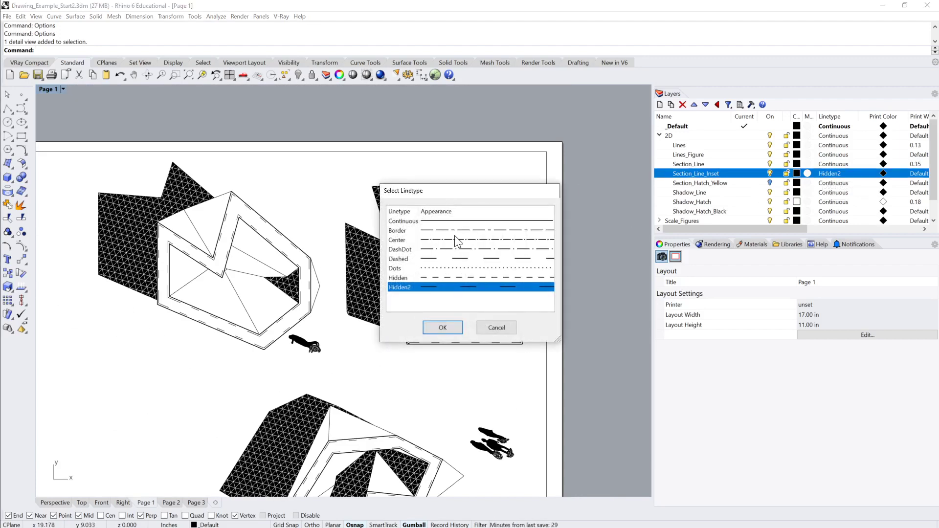
left_click(455, 239)
left_click(443, 327)
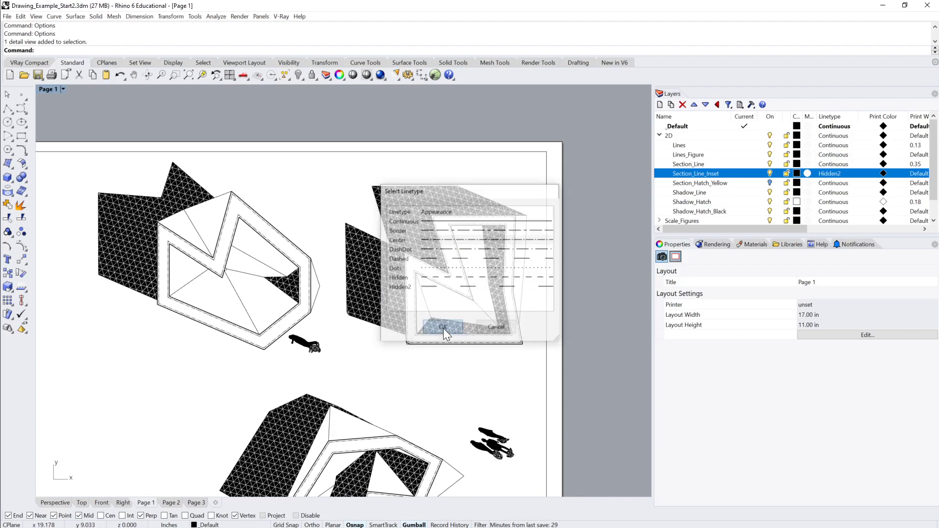
Step: Examine how the inset section lines' dash-dot pattern reads on Page 1, both close up and across the whole sheet
scroll(465, 266, "up", 2)
scroll(443, 241, "up", 4)
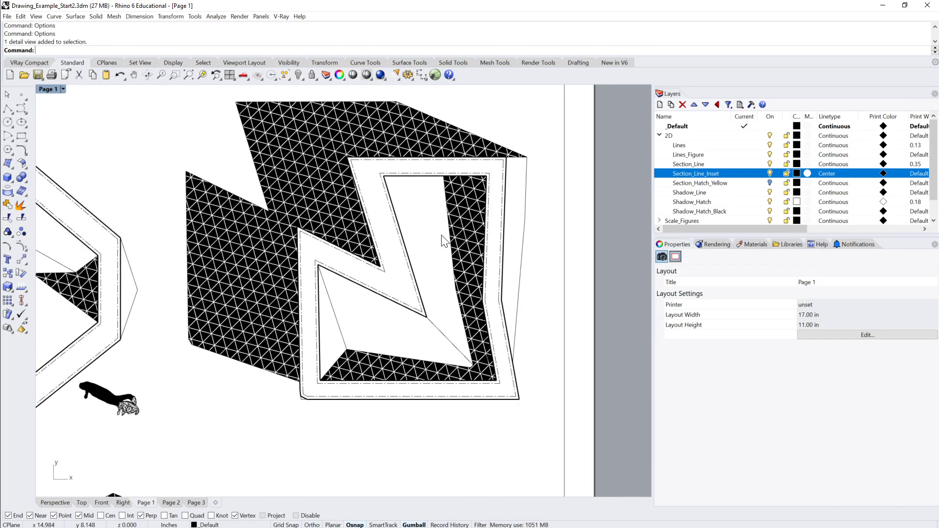
scroll(444, 241, "up", 1)
scroll(447, 245, "down", 3)
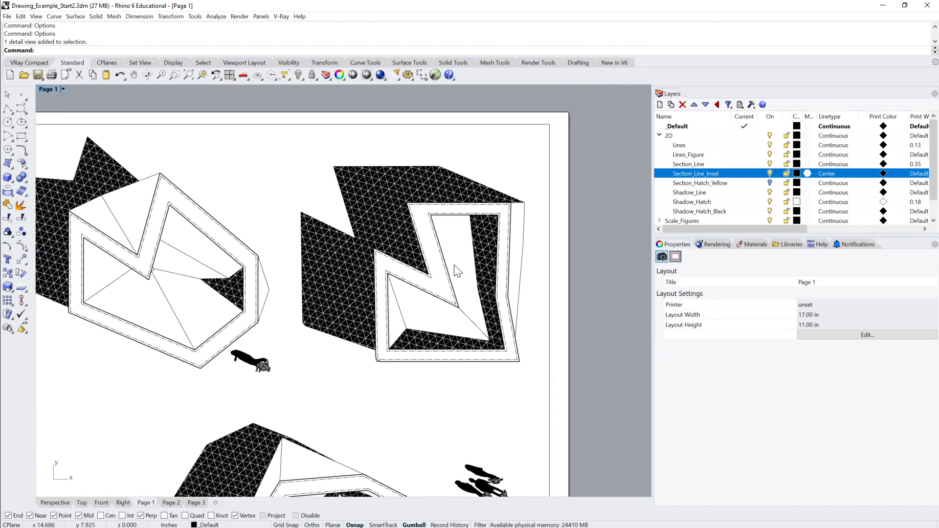
scroll(465, 256, "down", 4)
right_click_drag(504, 241, 538, 278)
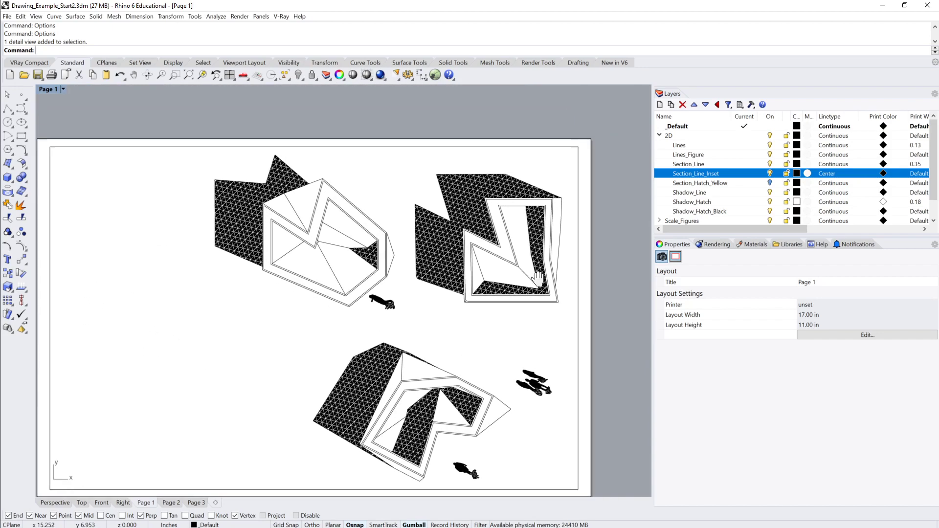
scroll(538, 278, "up", 4)
scroll(513, 264, "down", 1)
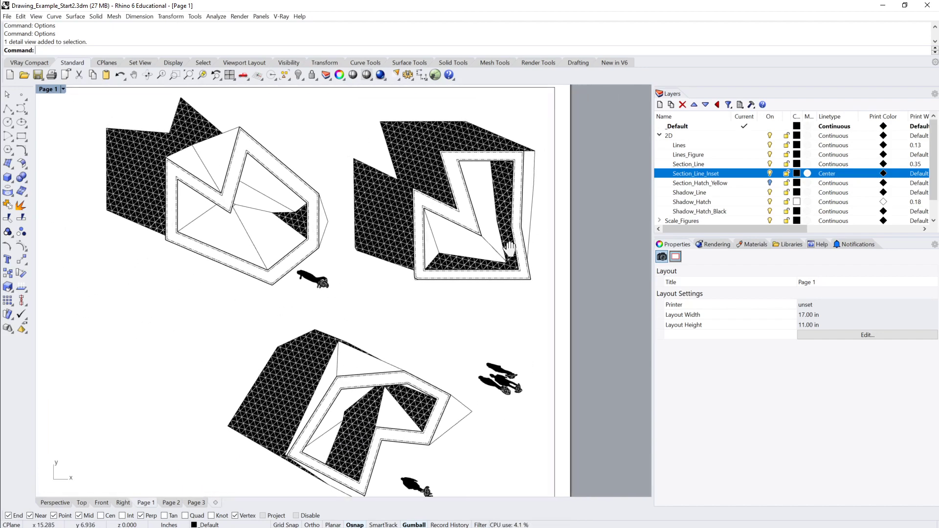
right_click_drag(510, 248, 513, 227)
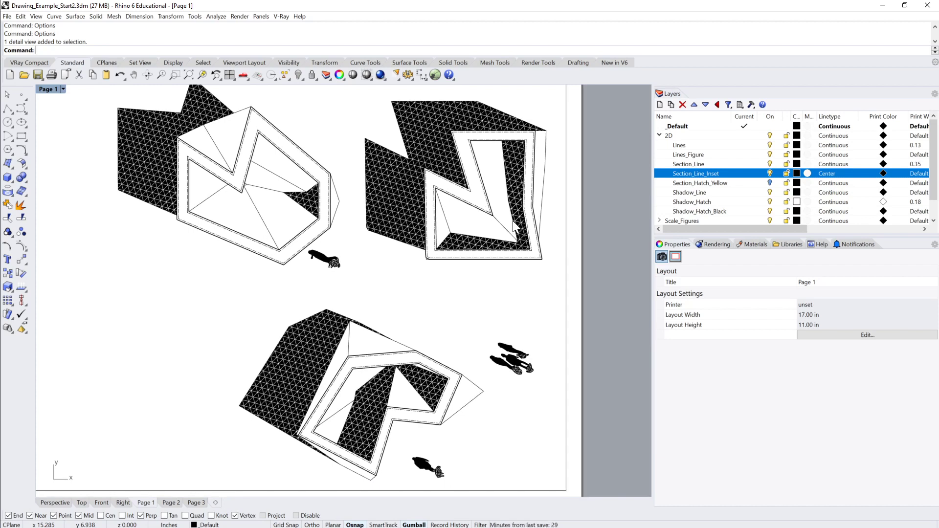
scroll(486, 280, "down", 1)
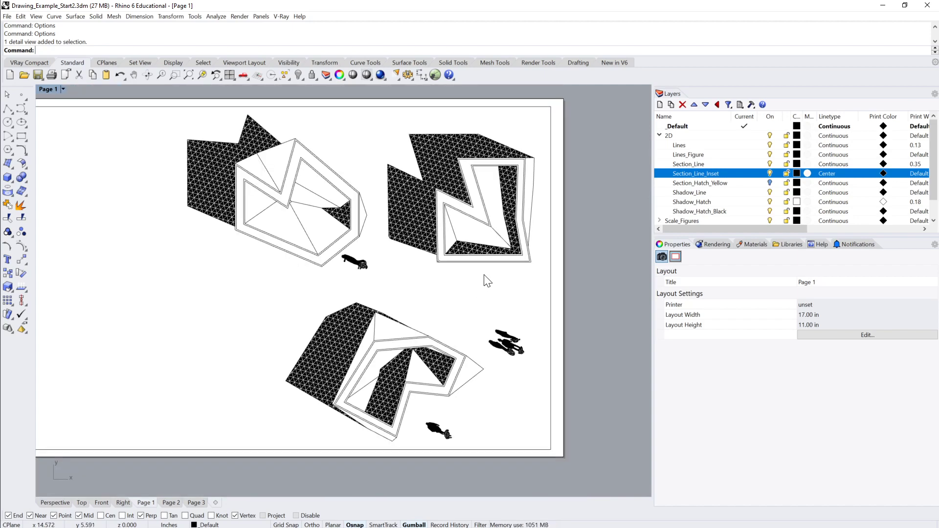
Step: Activate the Top detail, dimension the upper-right section's bottom edge with the dimension line below it, and return to the layout
double_click(484, 275)
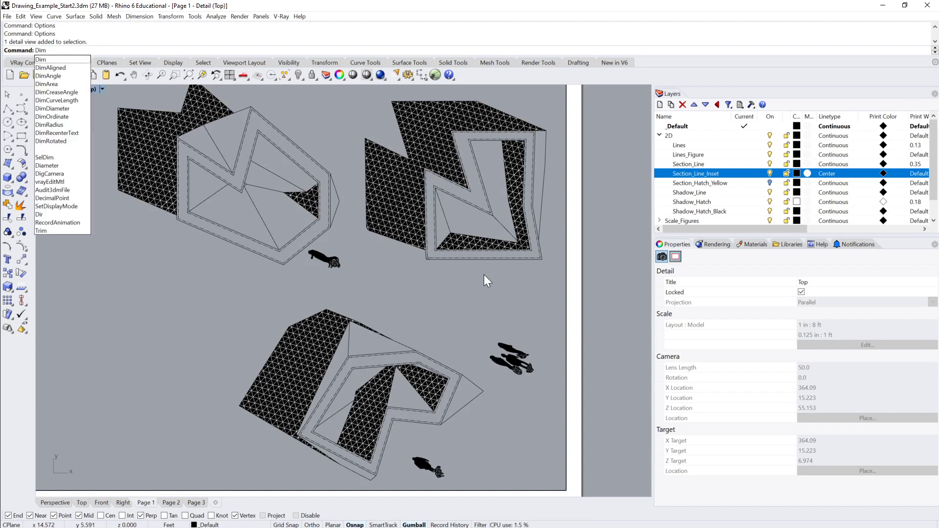
key("Return")
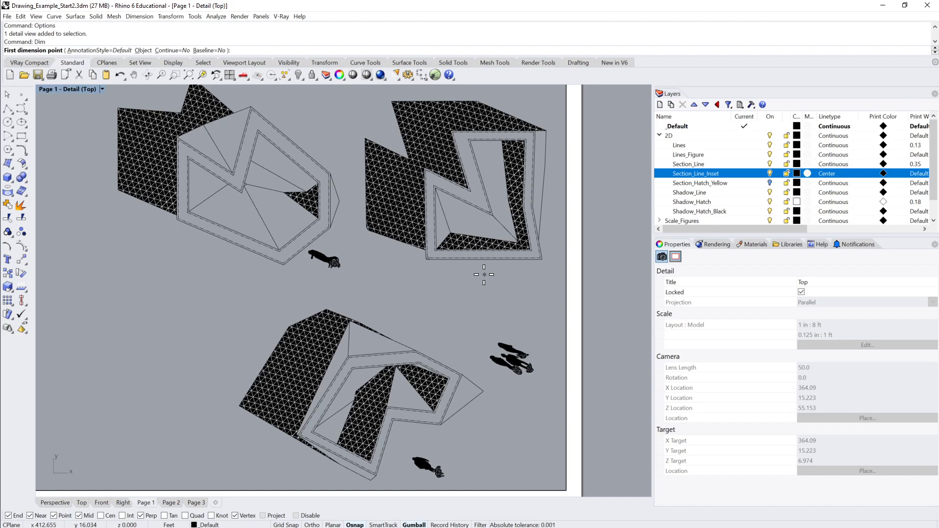
left_click(543, 259)
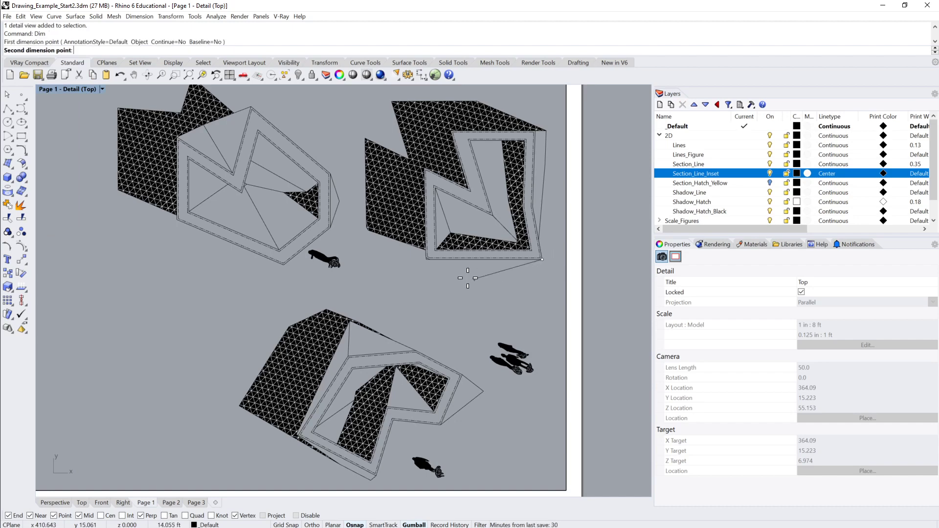
left_click(432, 263)
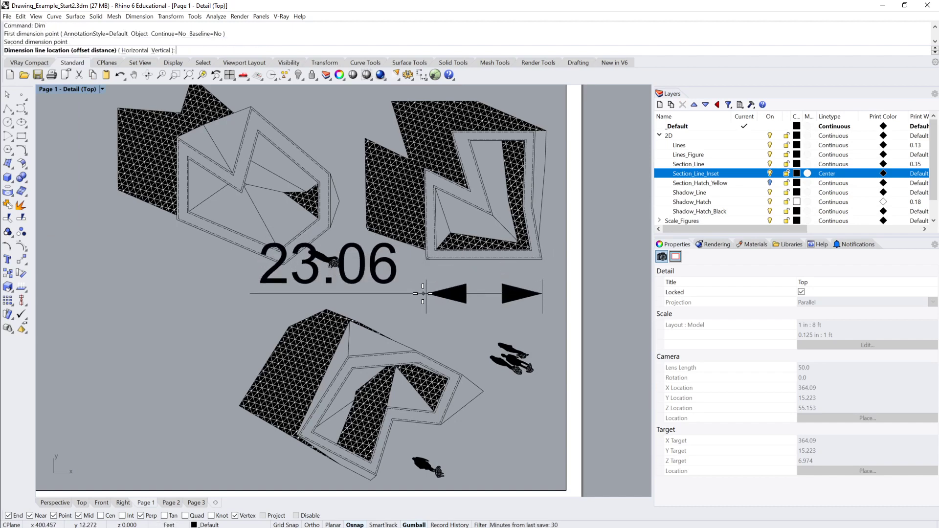
left_click(426, 304)
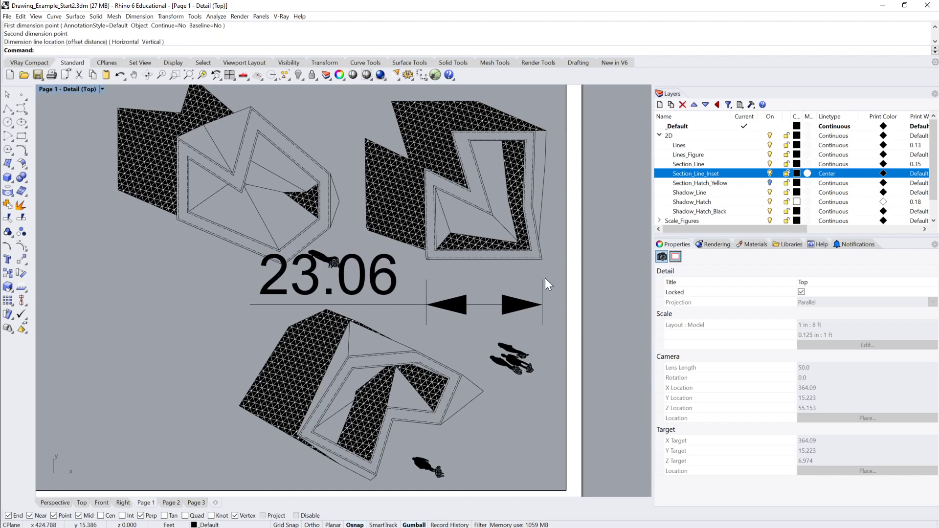
double_click(605, 293)
scroll(589, 286, "down", 3)
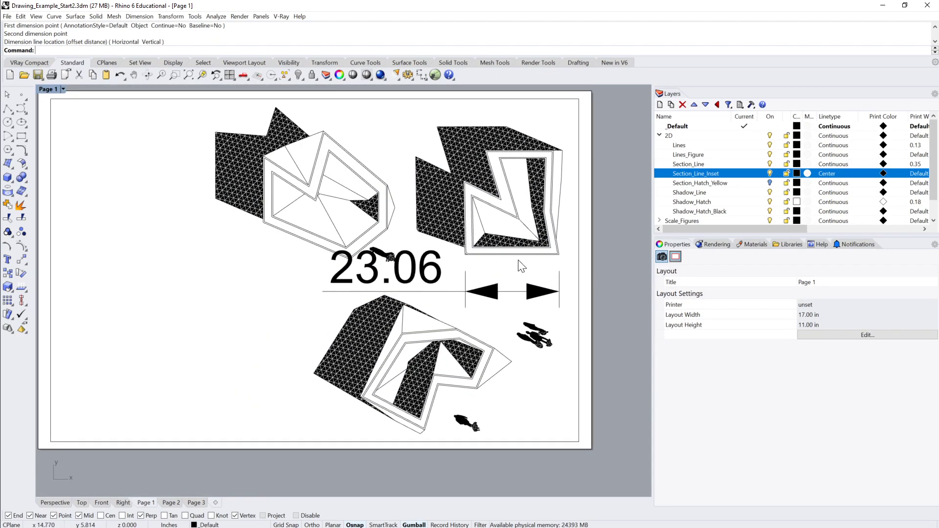
scroll(520, 264, "up", 5)
right_click_drag(520, 264, 456, 272)
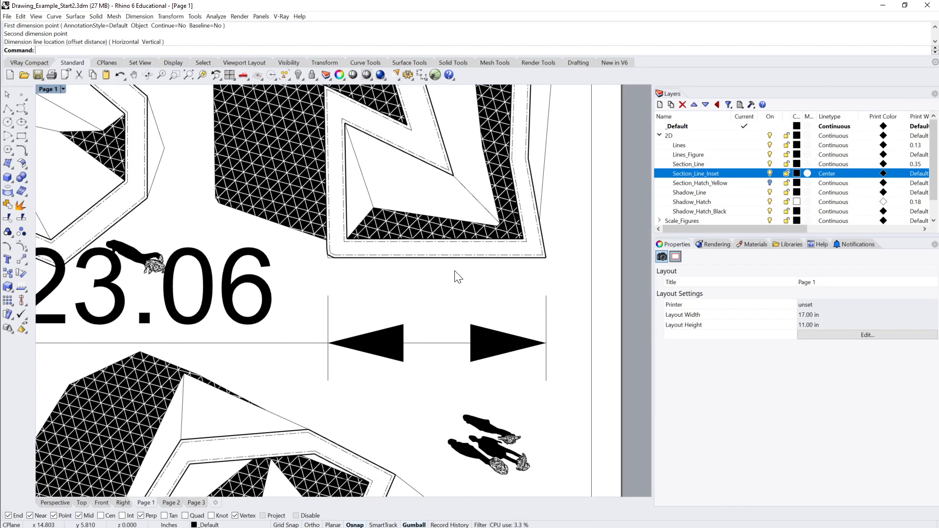
Step: Measure the same bottom edge with Distance in model units inside the Top detail, and return to the layout
double_click(454, 272)
type("Distance")
key("Return")
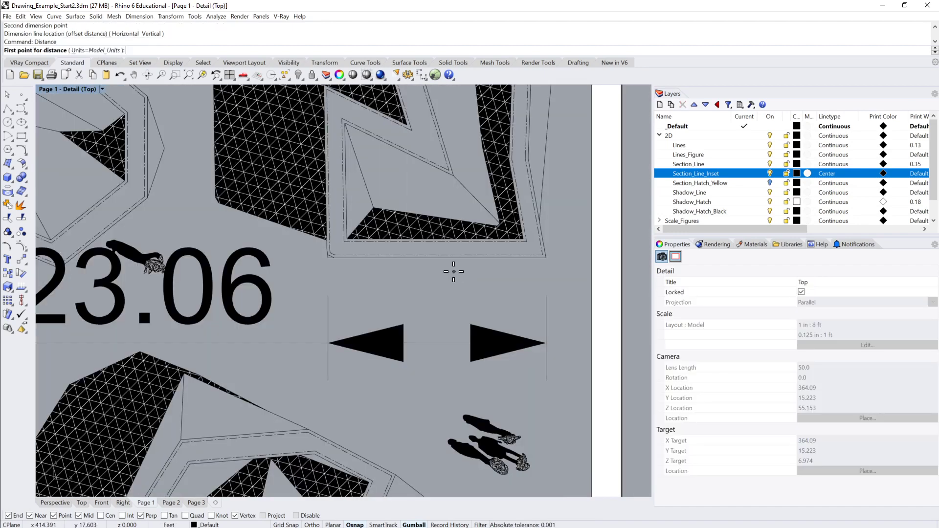
left_click(327, 256)
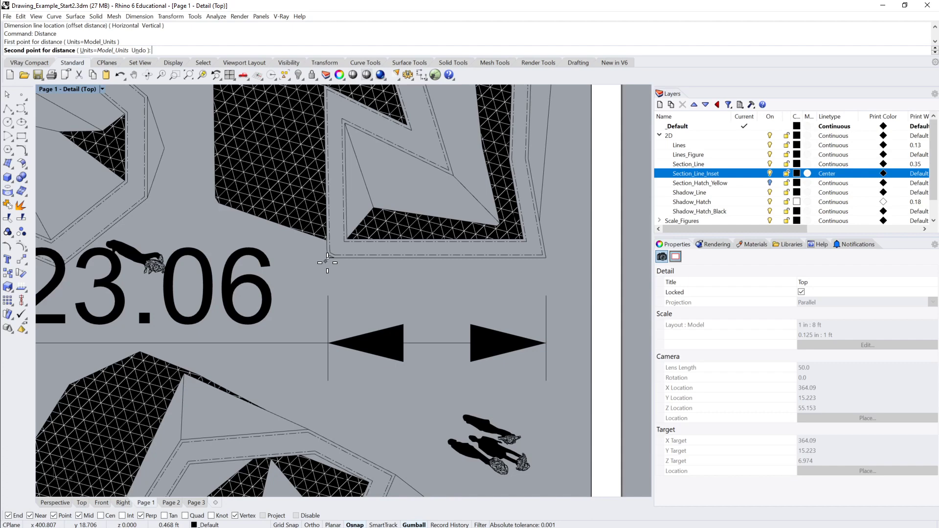
left_click(546, 256)
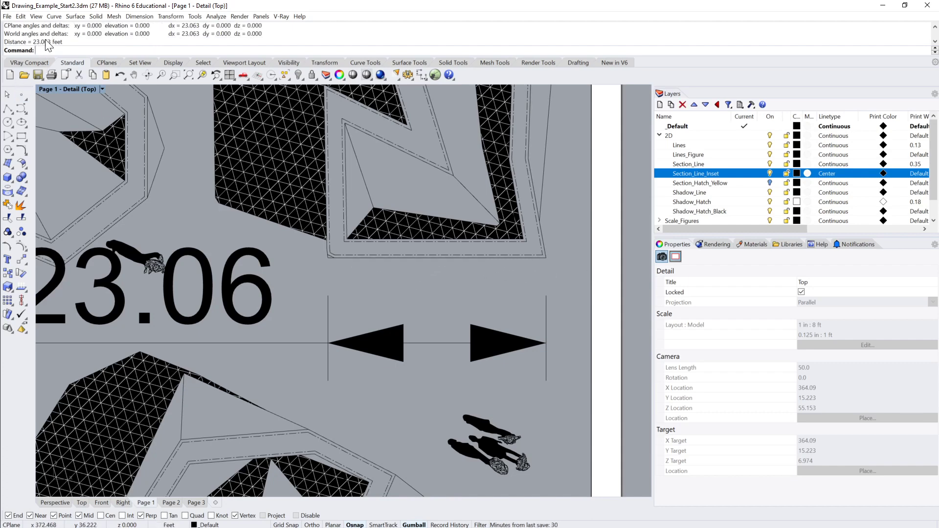
scroll(335, 255, "down", 3)
scroll(336, 252, "down", 3)
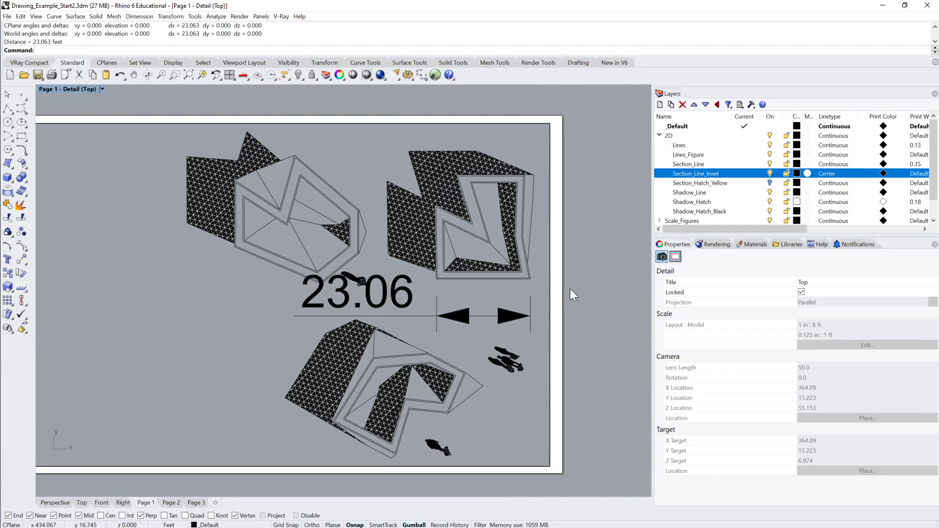
double_click(571, 288)
mouse_move(571, 289)
right_mouse_down()
mouse_move(534, 272)
mouse_move(503, 283)
mouse_move(455, 272)
right_mouse_up()
scroll(488, 269, "up", 2)
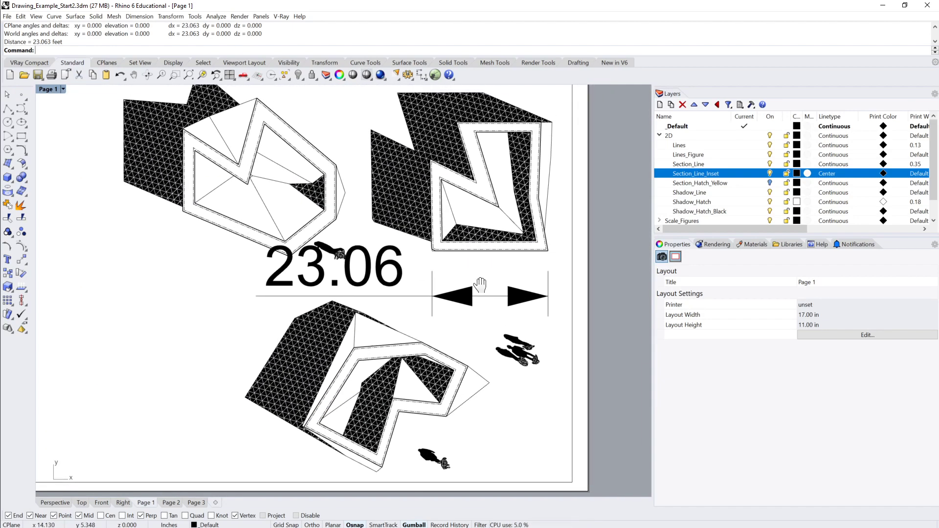
Step: Delete the linear dimension below the upper-right section inside the Top detail and return to the layout
double_click(485, 273)
left_click(462, 297)
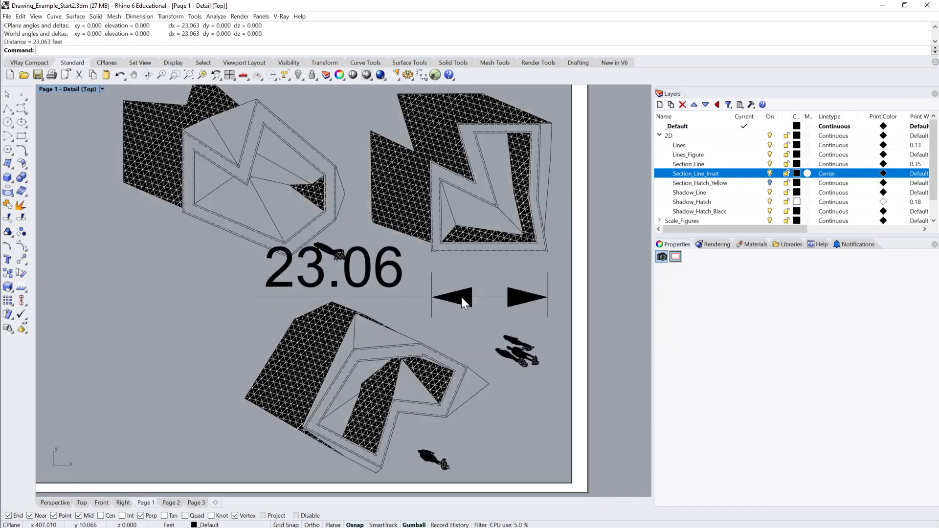
key("Delete")
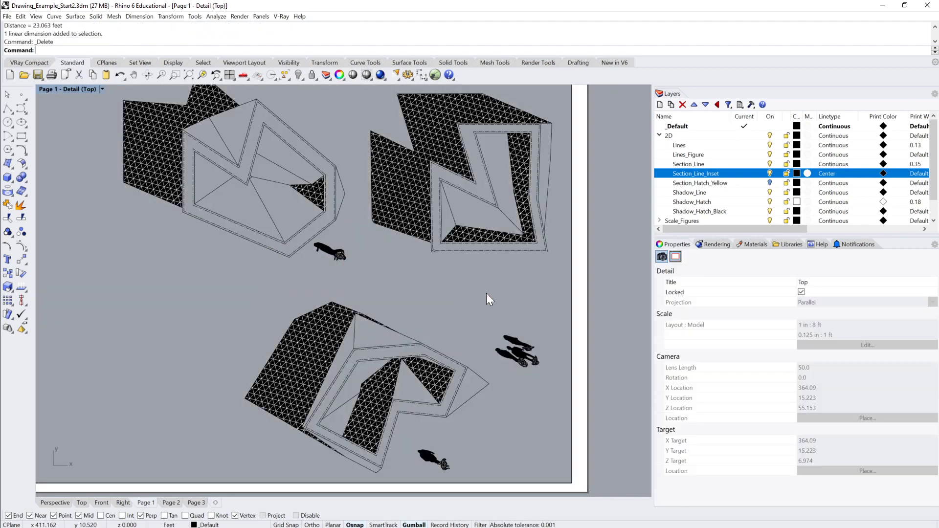
double_click(580, 283)
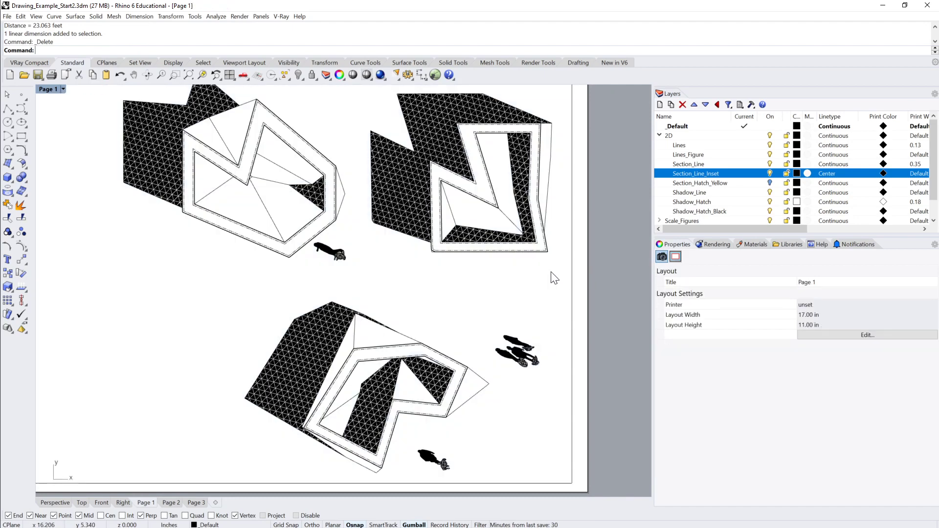
Step: Open the annotation style settings in the document properties
type("Options")
key("Return")
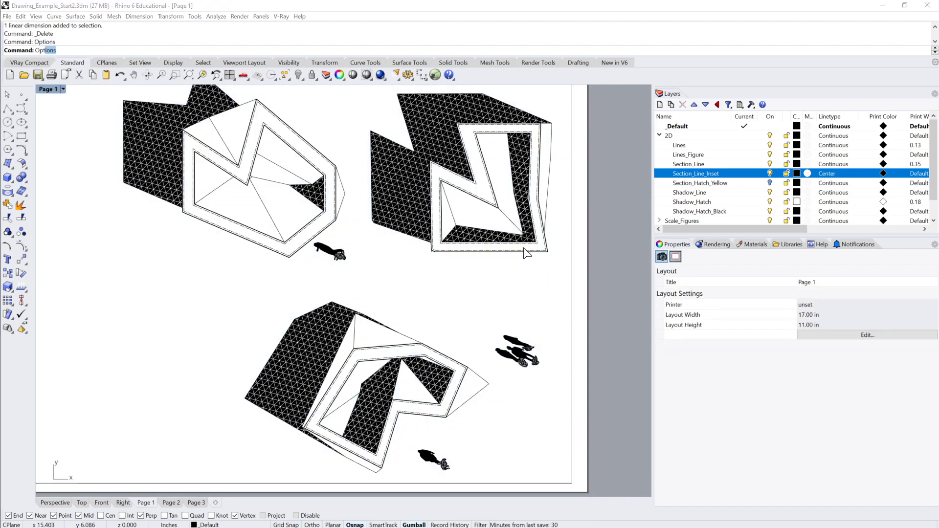
left_click(86, 117)
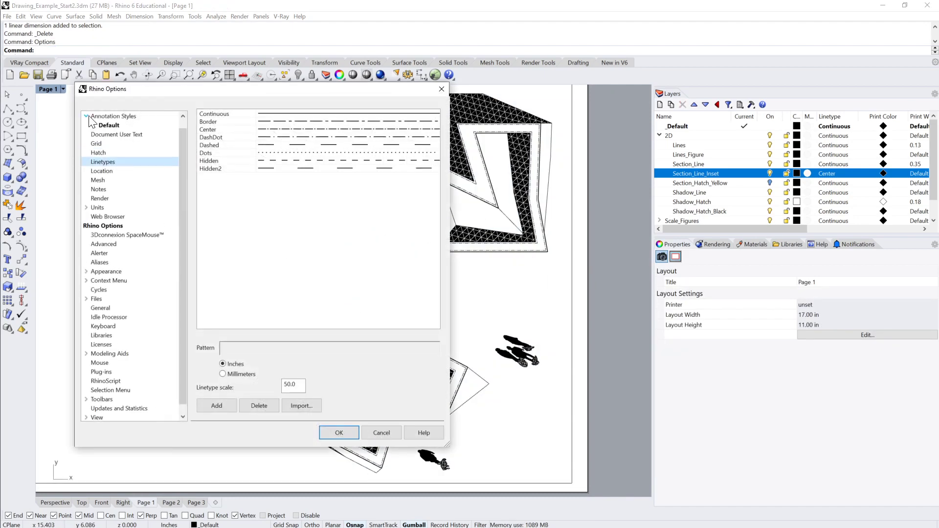
left_click(183, 117)
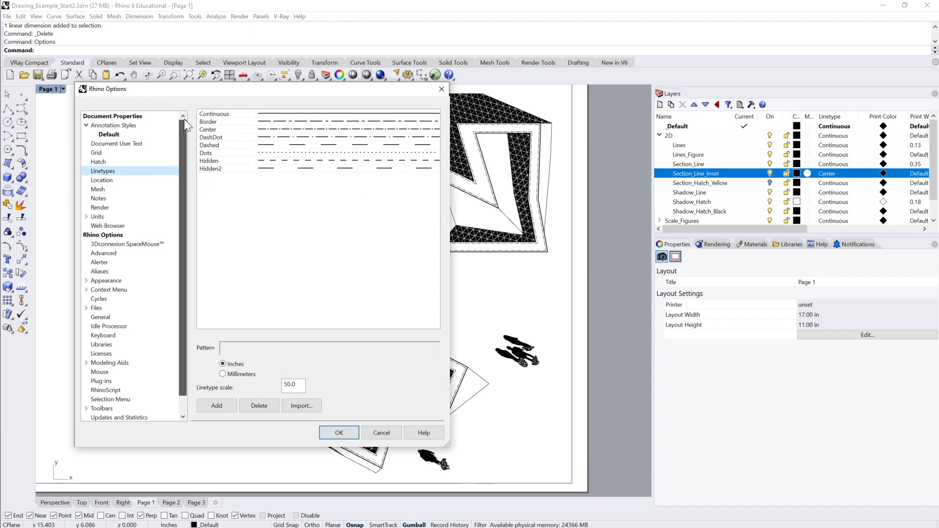
left_click(113, 126)
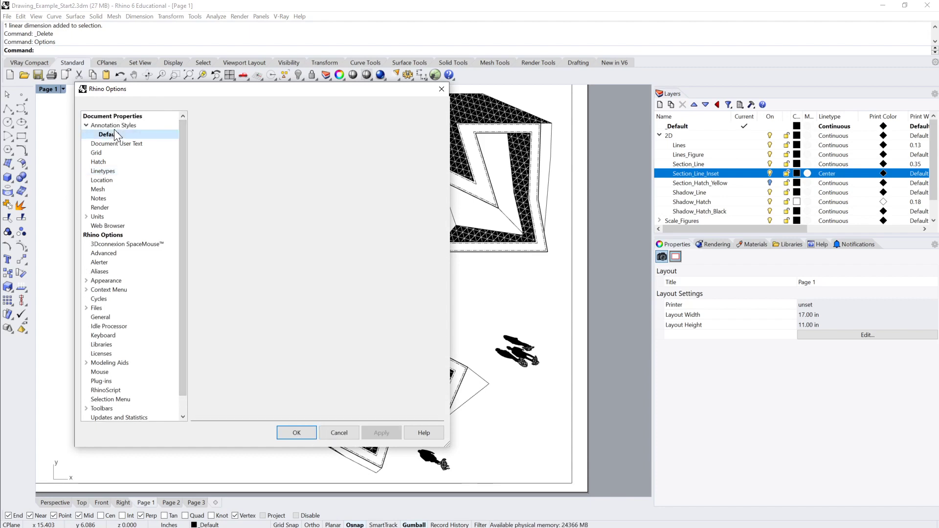
left_click(86, 125)
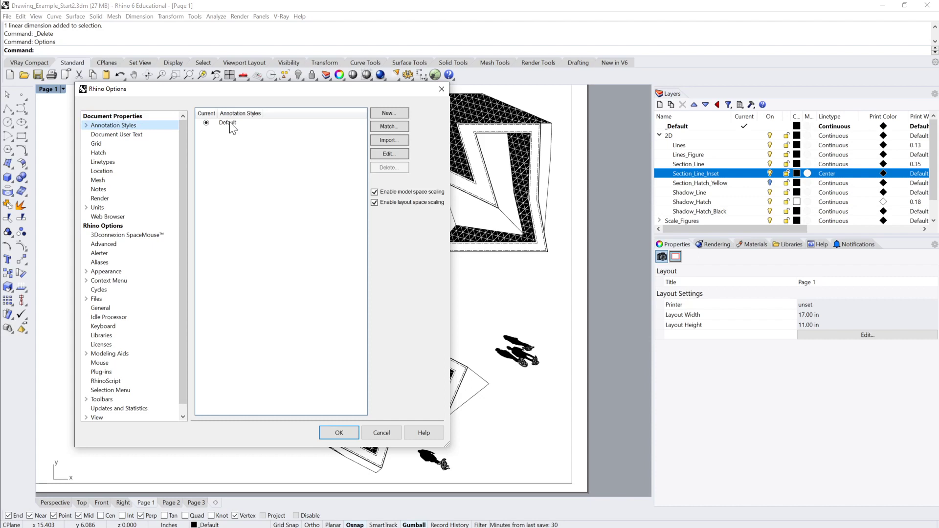
Step: Create an annotation style named "Foot-Inch Architectural 1" from the built-in Template Foot-Inch Architectural
left_click(387, 113)
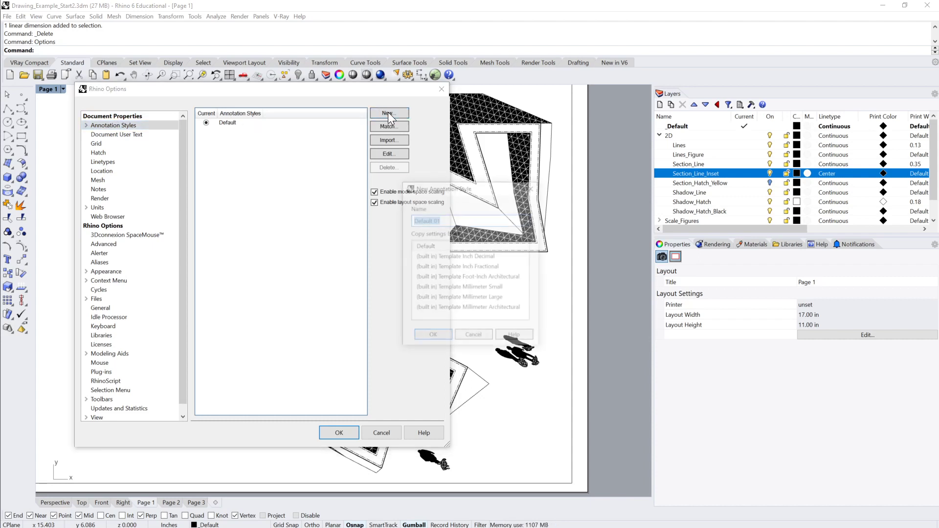
left_click_drag(444, 192, 415, 125)
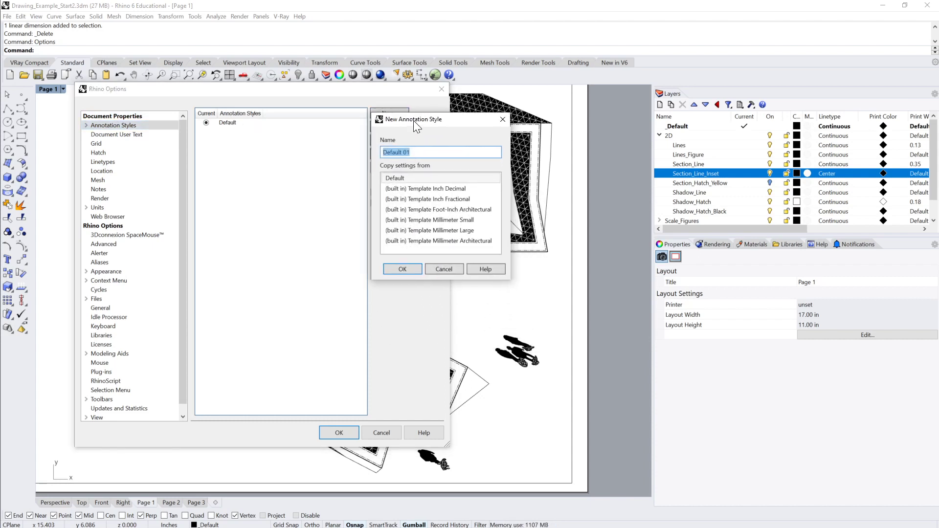
left_click(452, 210)
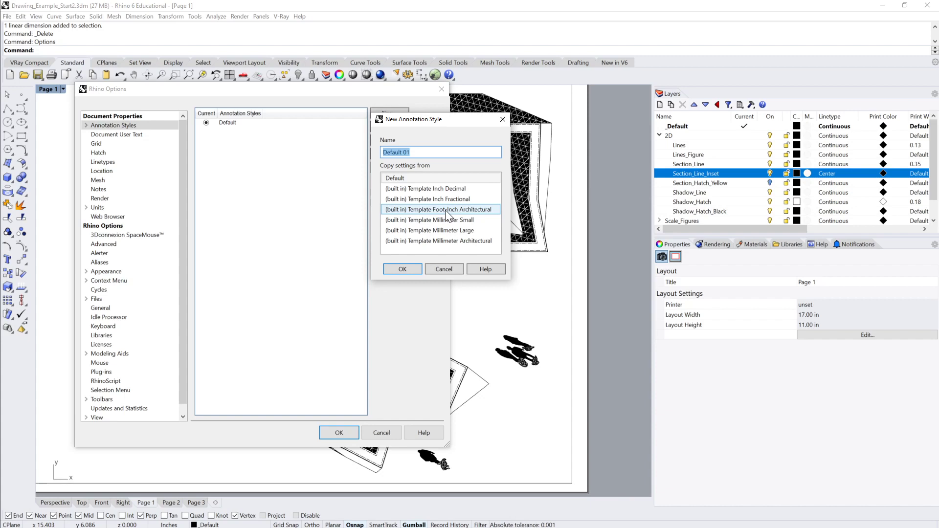
left_click(445, 210)
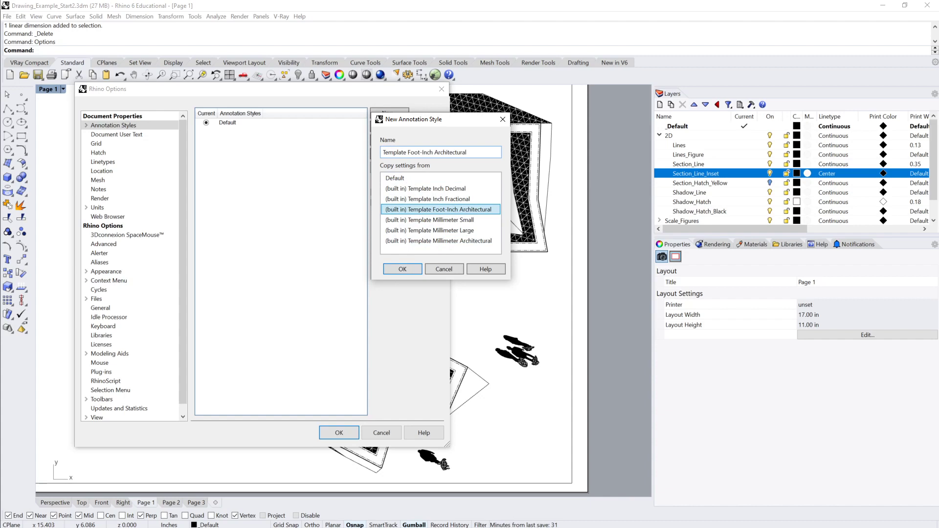
triple_click(422, 152)
left_click(402, 152)
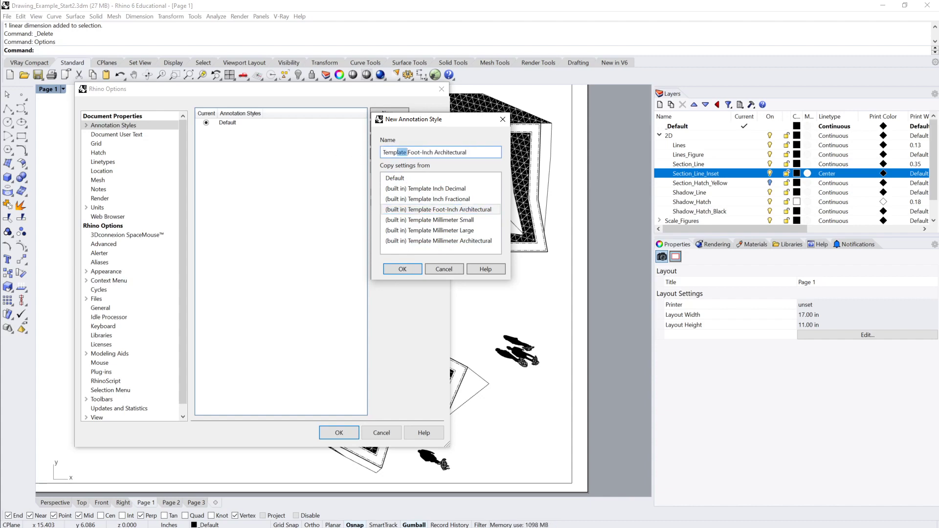
left_click_drag(397, 152, 368, 150)
key("BackSpace")
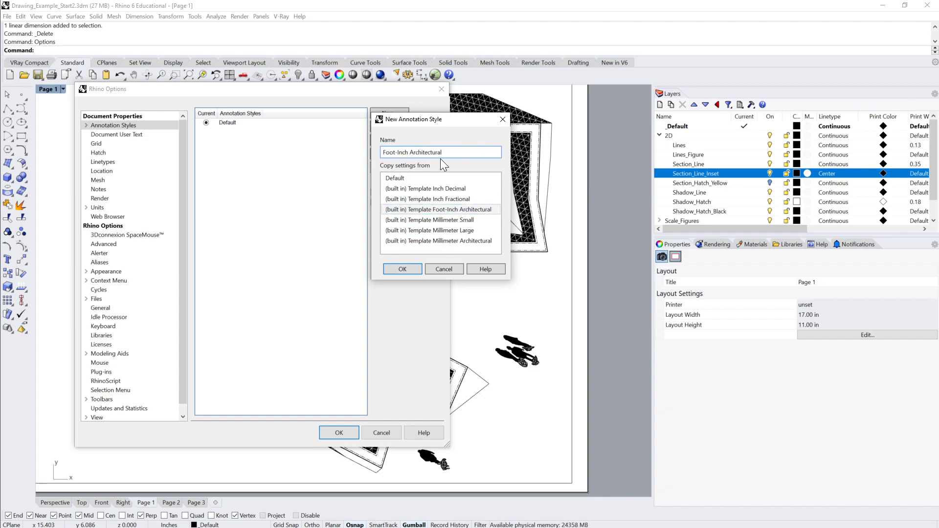
left_click(462, 156)
type("1")
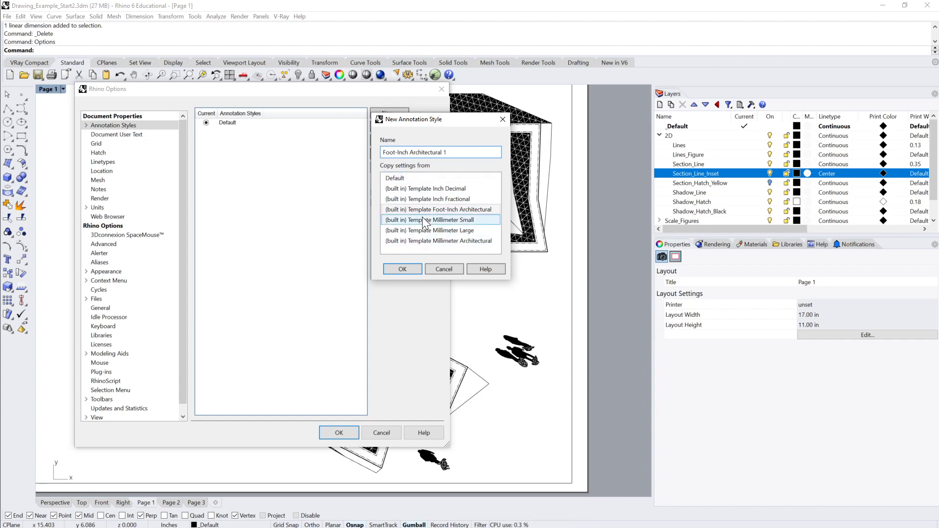
left_click(407, 269)
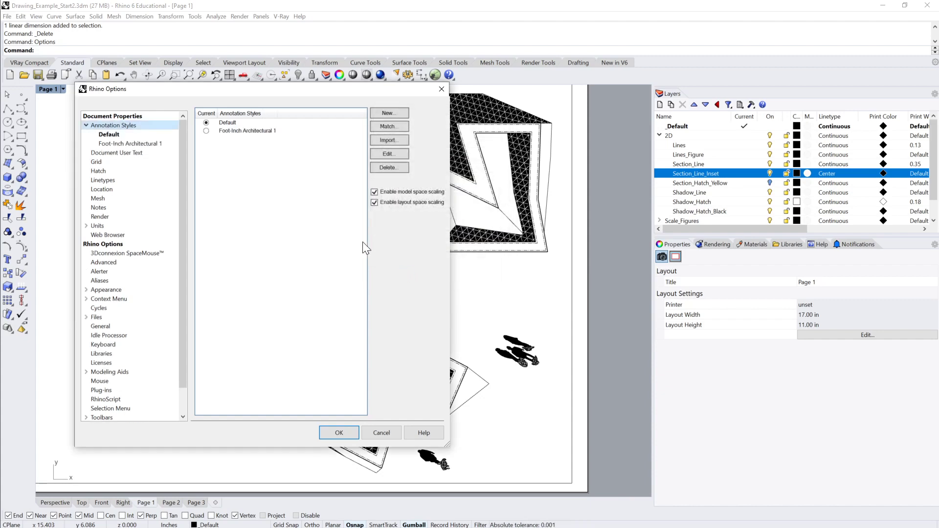
Step: Make Foot-Inch Architectural 1 the current annotation style and apply the options
left_click(251, 131)
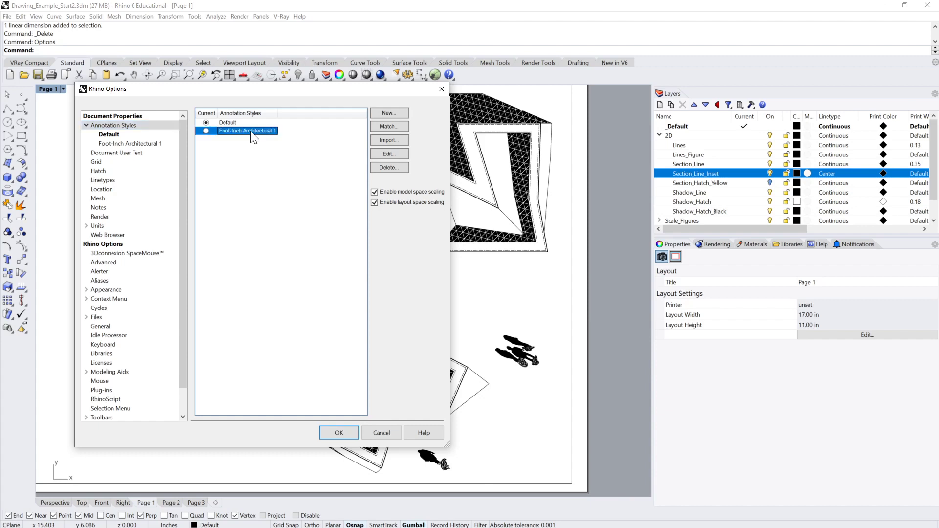
left_click(206, 131)
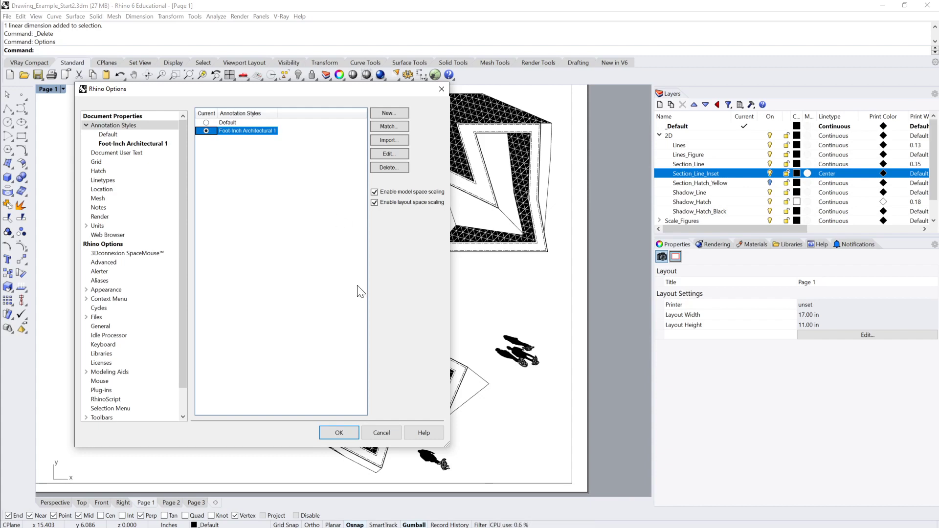
left_click(339, 431)
Step: Activate the Top detail, dimension the upper-right section's bottom edge with the dimension line below it, and return to the layout
double_click(475, 271)
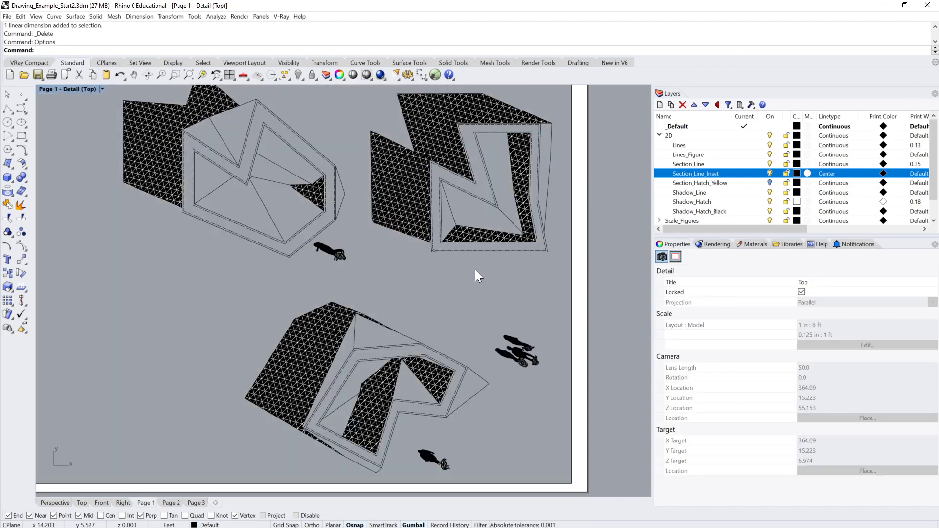
key("Return")
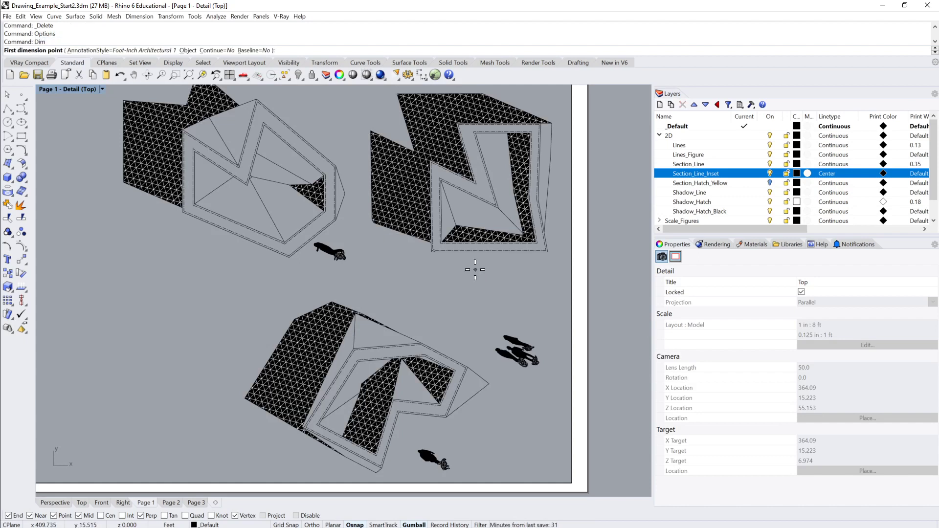
left_click(547, 252)
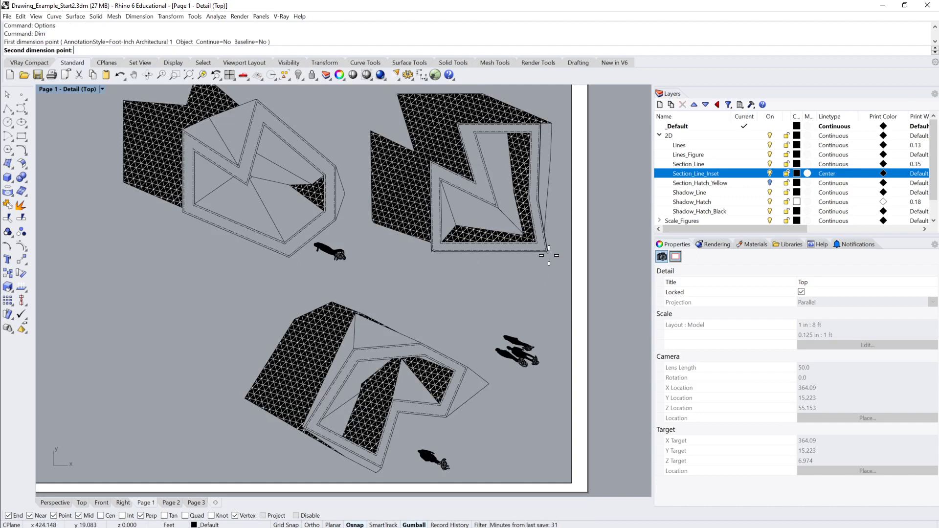
left_click(431, 252)
left_click(538, 272)
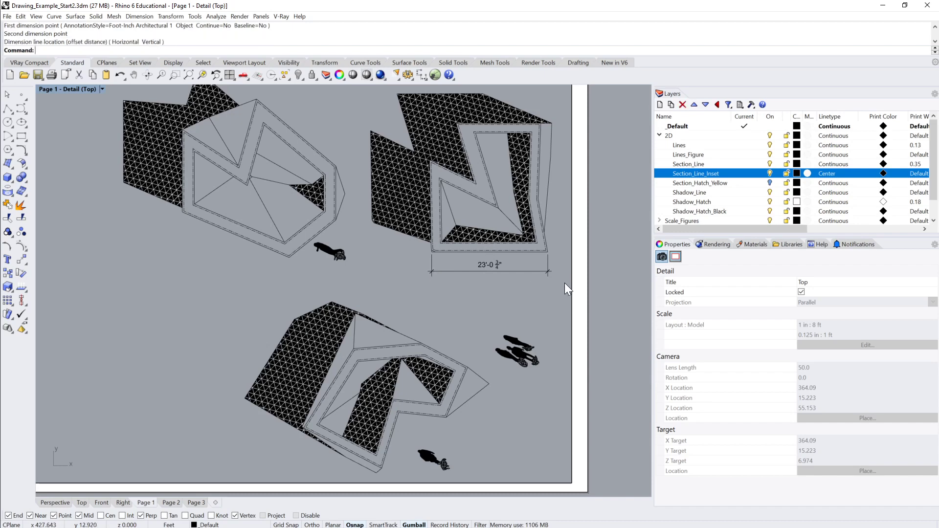
double_click(610, 278)
scroll(577, 283, "down", 3)
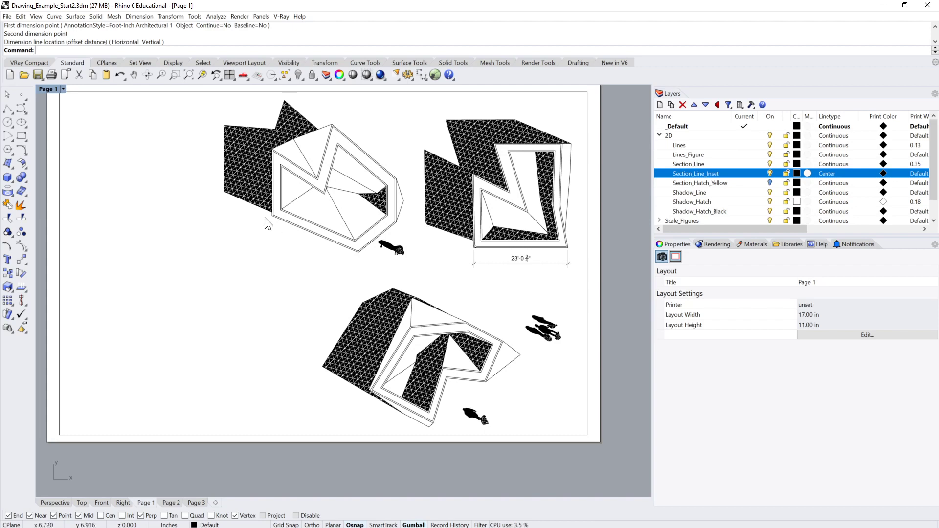
Step: Activate the Top detail and add an aligned dimension along the upper-left section's sloping bottom edge, offset below it
double_click(297, 239)
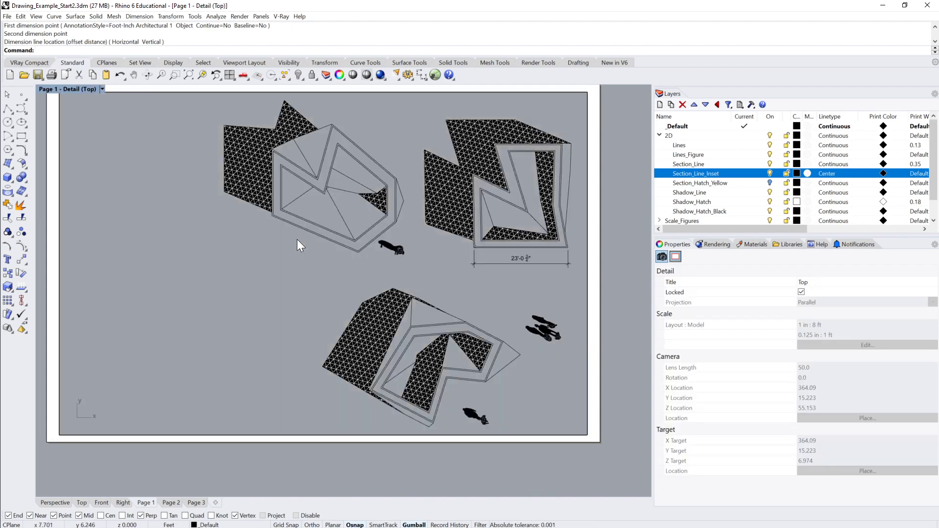
type("Dim")
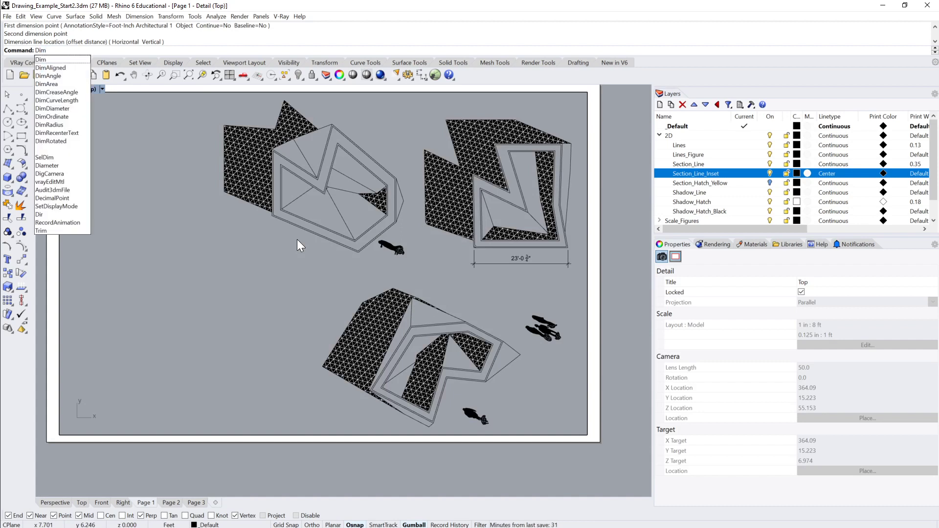
left_click(72, 72)
left_click(271, 216)
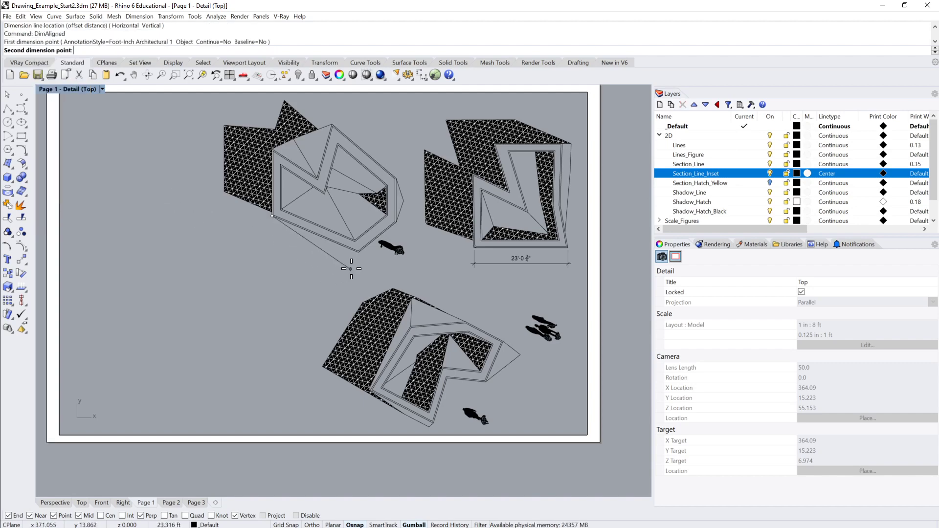
left_click(358, 253)
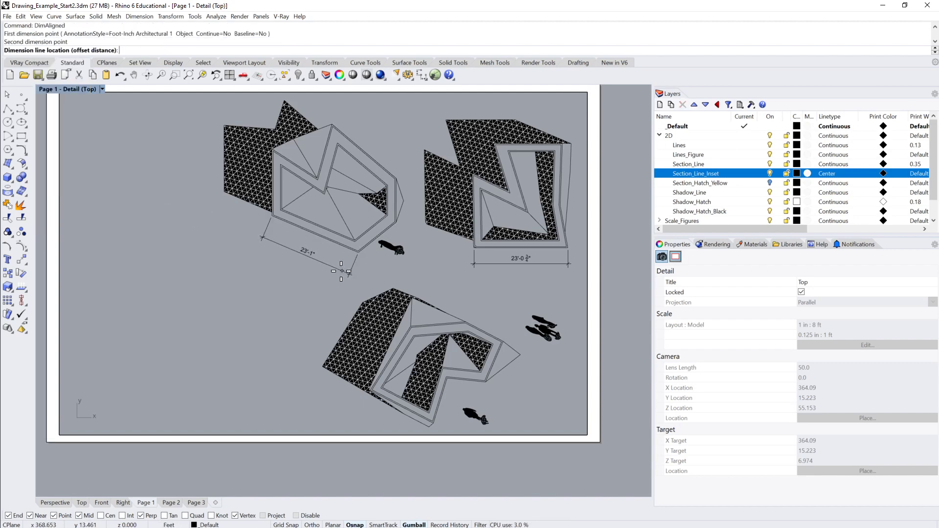
left_click(341, 271)
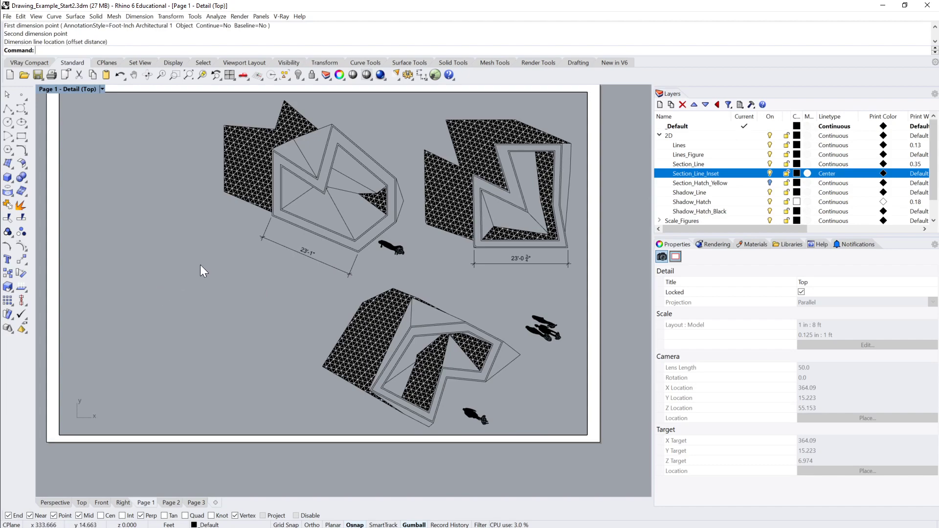
Step: Delete the aligned dimension below the upper-left section
scroll(293, 230, "up", 5)
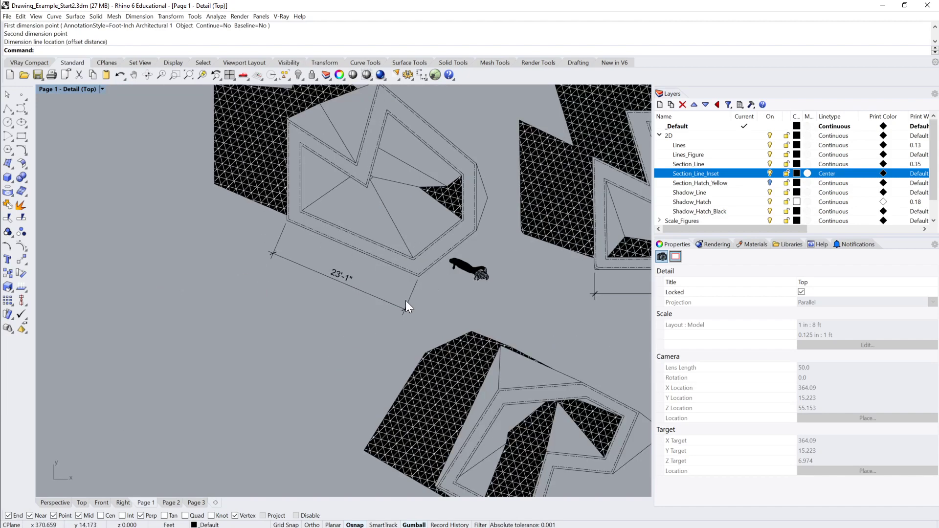
scroll(391, 283, "down", 5)
scroll(374, 267, "up", 5)
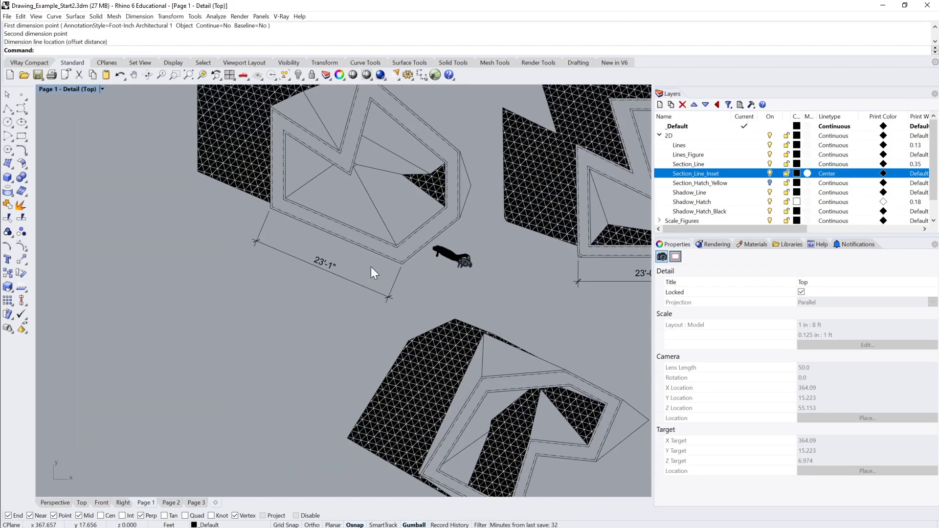
scroll(371, 266, "down", 2)
left_click(348, 274)
key("Delete")
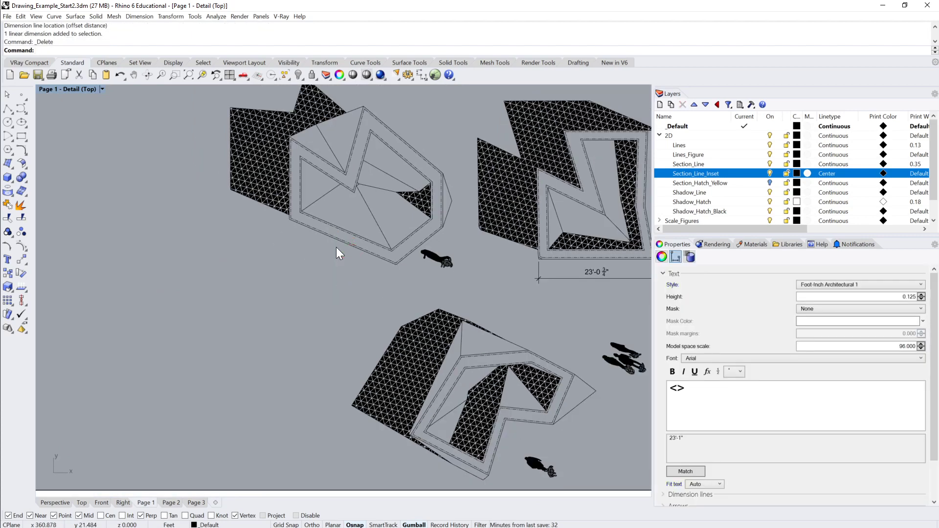
Step: Inside the Top detail, add a horizontal dimension between the ends of the upper-left section's sloping bottom edge, and return to the layout
type("dim")
key("Return")
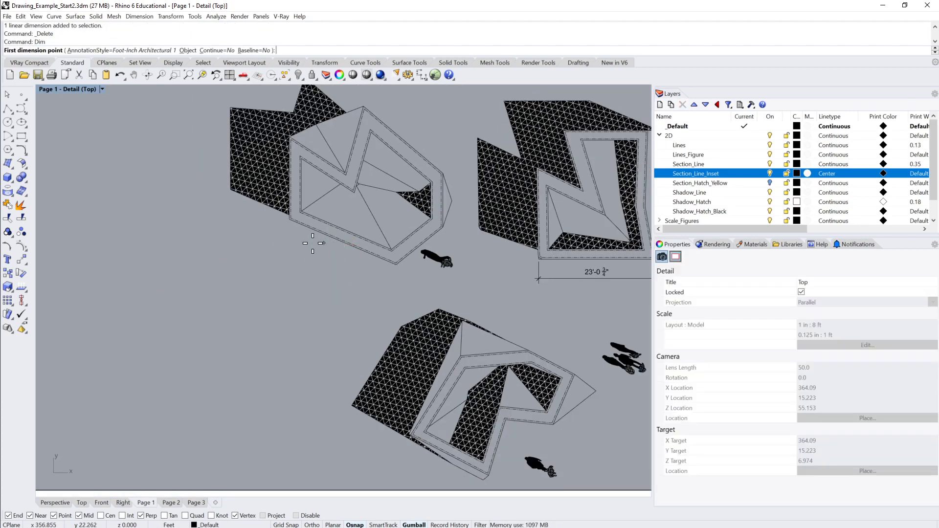
left_click(288, 224)
left_click(396, 266)
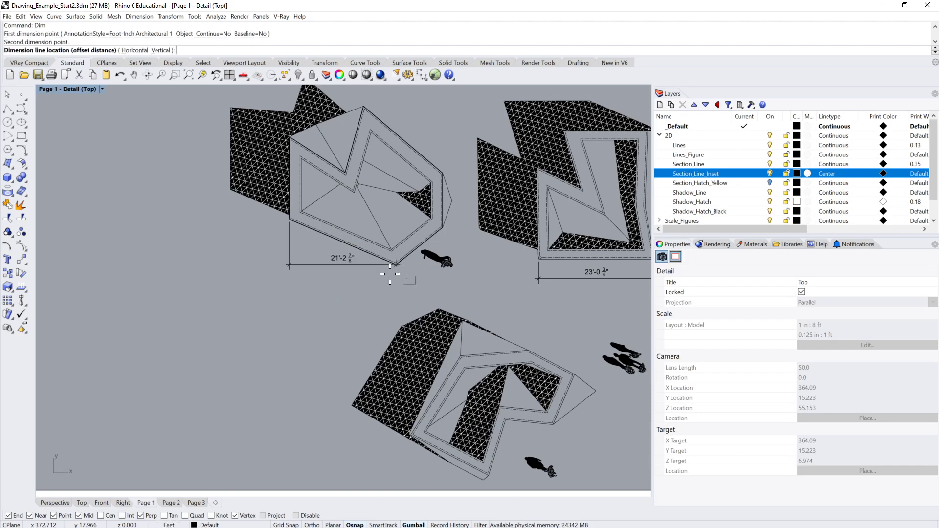
left_click(383, 290)
scroll(384, 291, "down", 3)
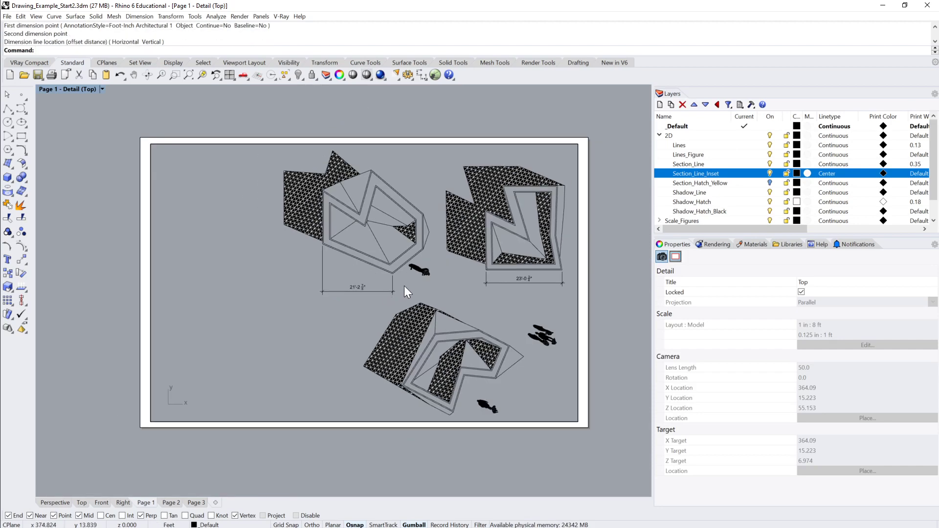
double_click(589, 282)
Step: Inside the Top detail, add a vertical dimension from the upper-left section's apex to its lower-left corner, with the dimension line beyond the hatched shadow
scroll(430, 281, "up", 5)
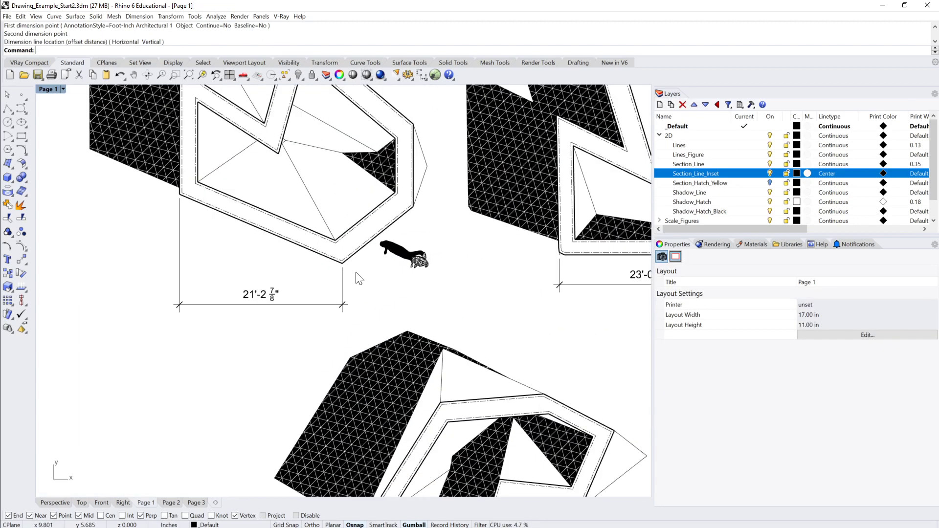
right_click_drag(366, 287, 410, 311)
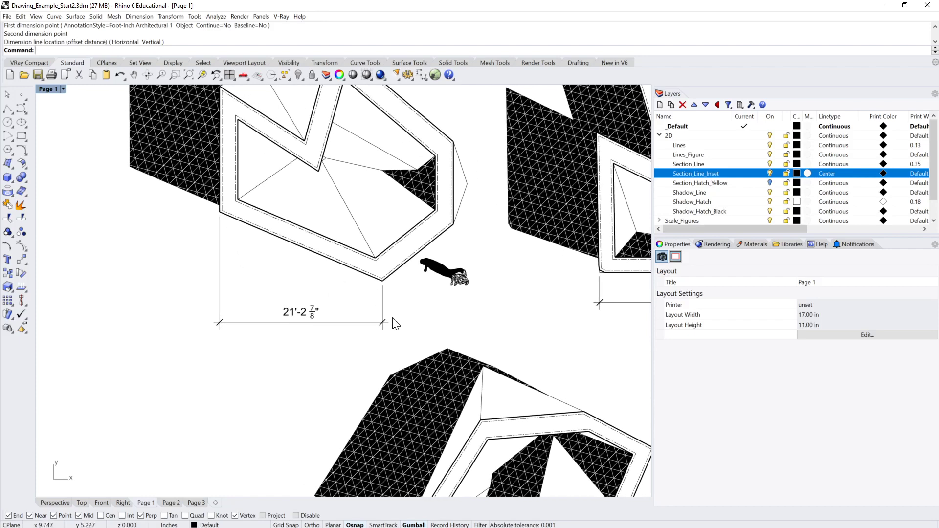
scroll(386, 323, "down", 2)
right_click_drag(387, 323, 404, 301)
scroll(457, 256, "down", 3)
double_click(294, 285)
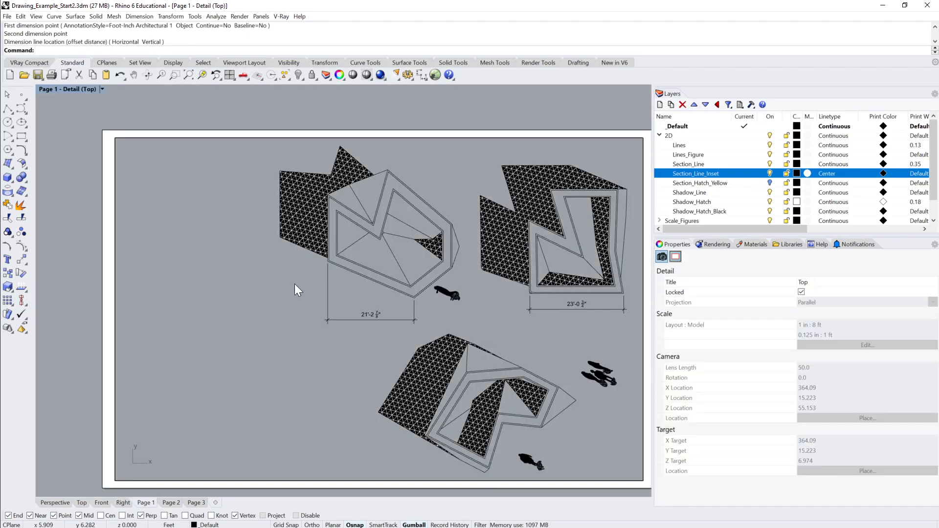
type("Dim")
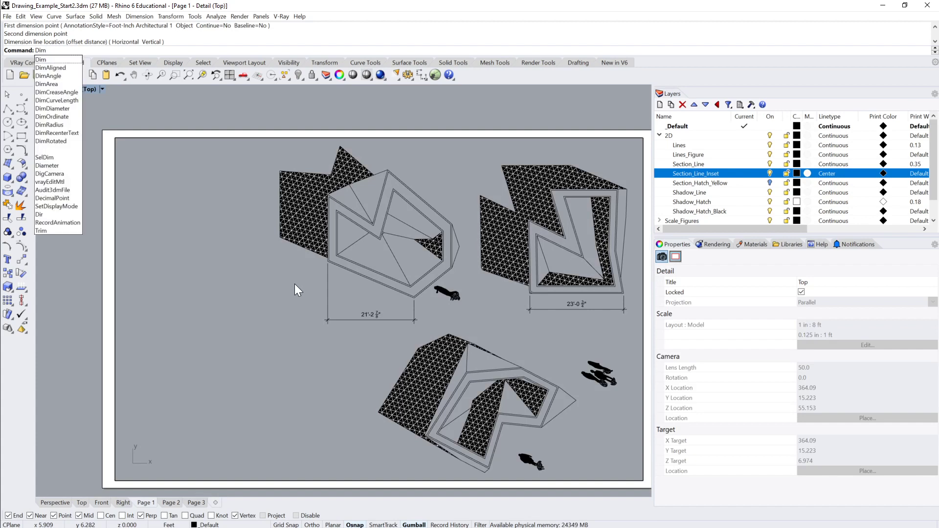
key("Return")
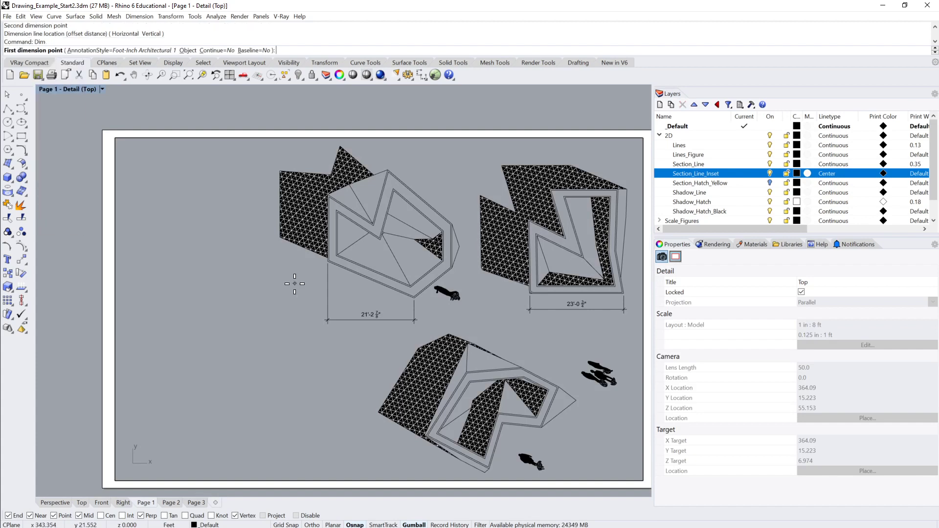
left_click(388, 171)
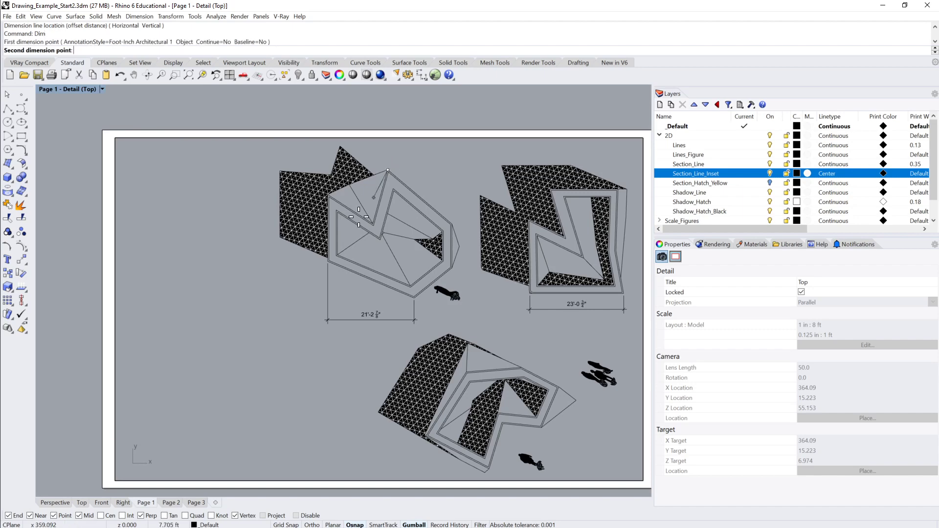
left_click(327, 262)
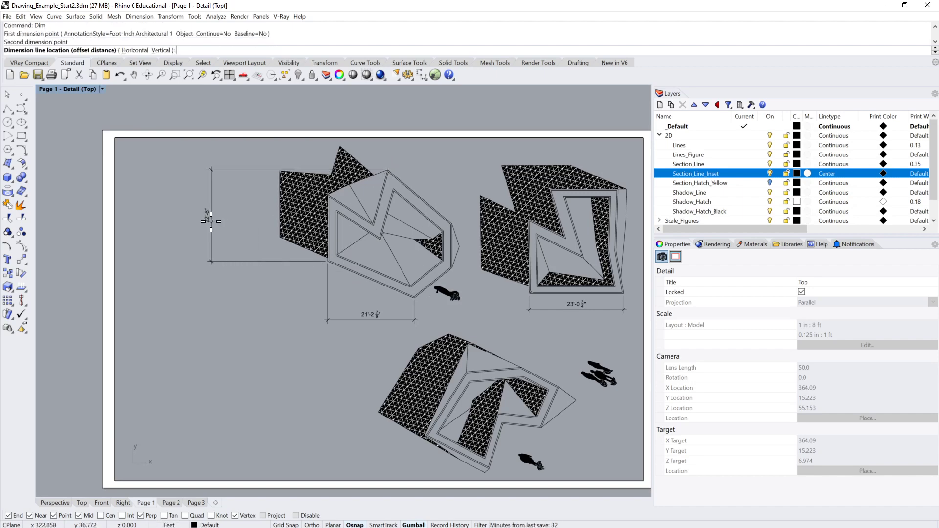
left_click(207, 220)
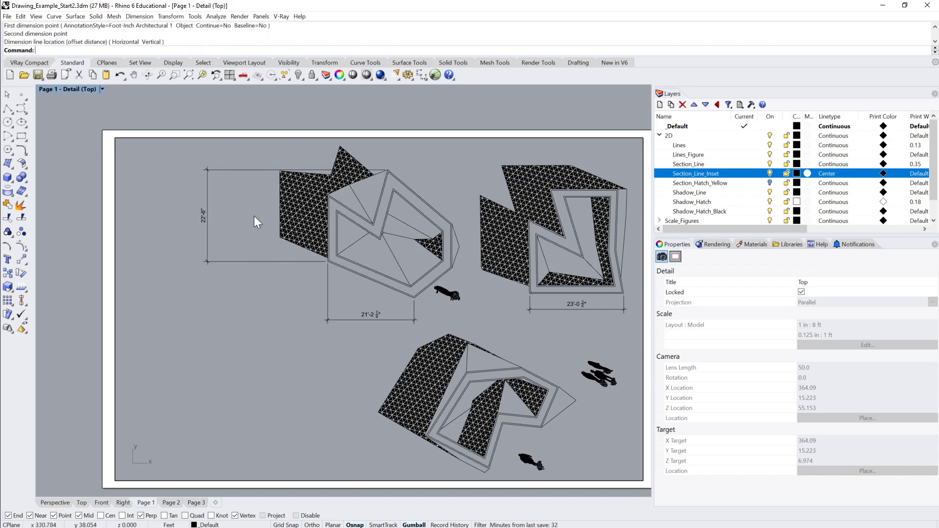
Step: Examine the vertical dimension and the corners it spans on the upper-left section, keeping the Top detail active
scroll(315, 191, "up", 4)
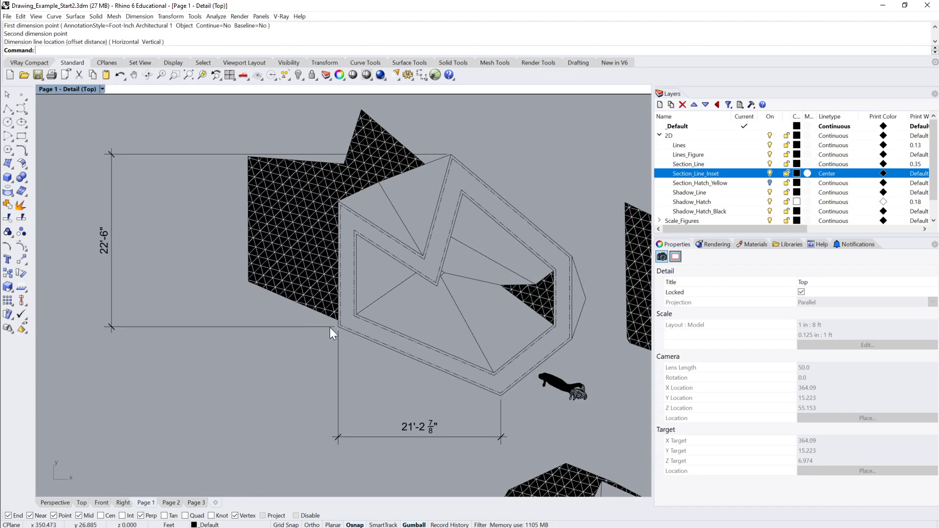
scroll(459, 147, "up", 2)
scroll(457, 152, "down", 2)
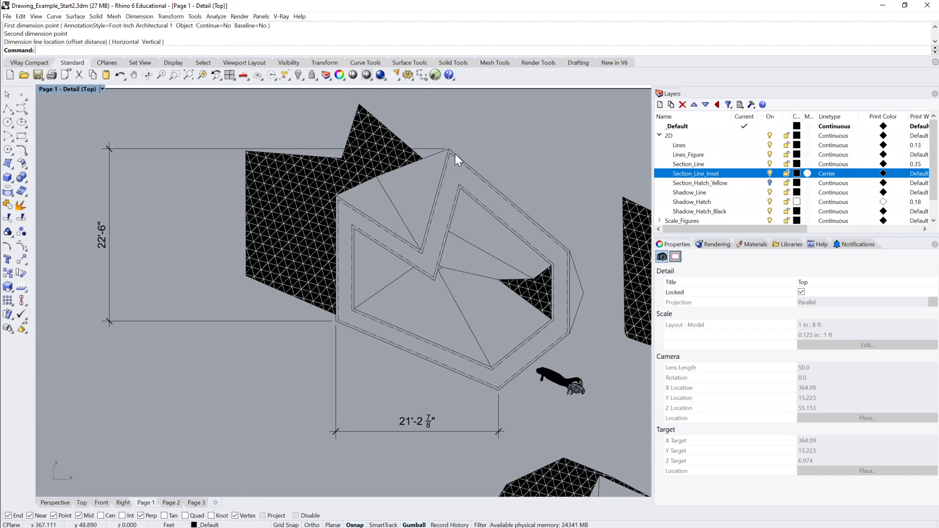
scroll(242, 187, "down", 3)
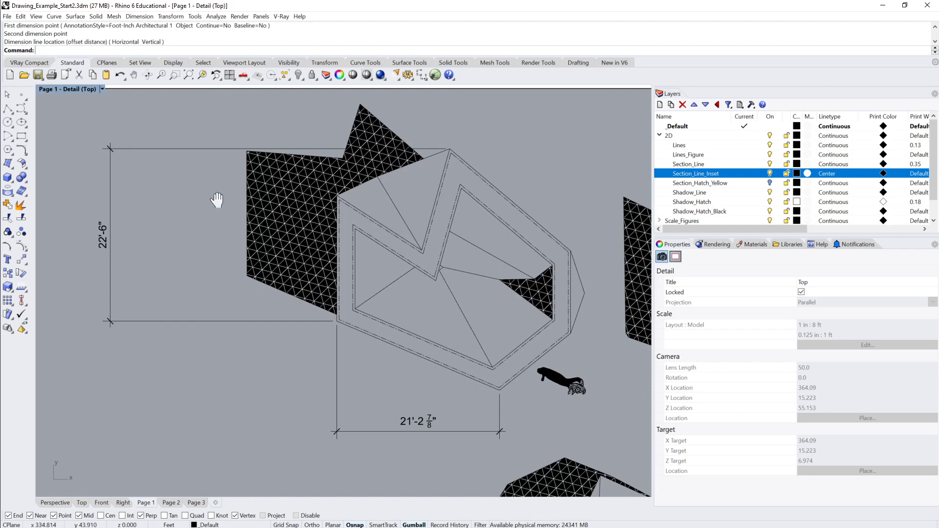
scroll(274, 206, "down", 4)
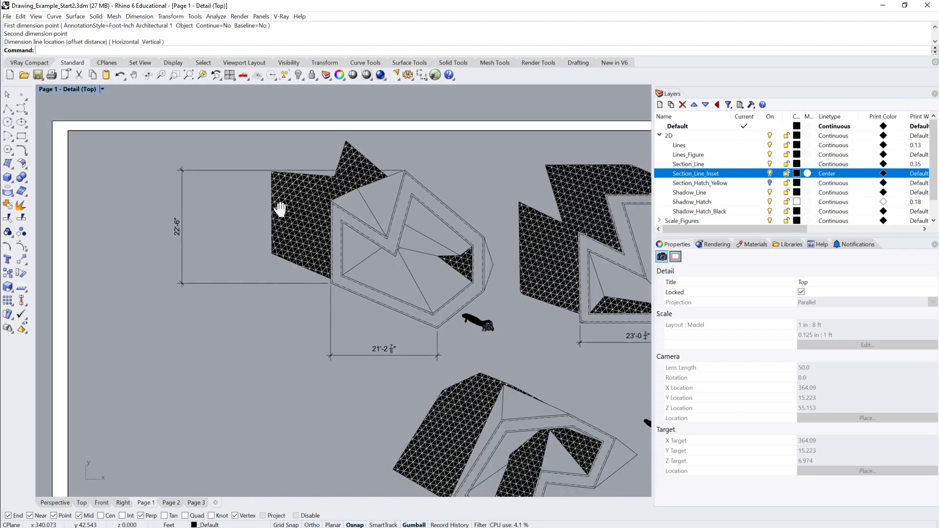
scroll(303, 262, "down", 2)
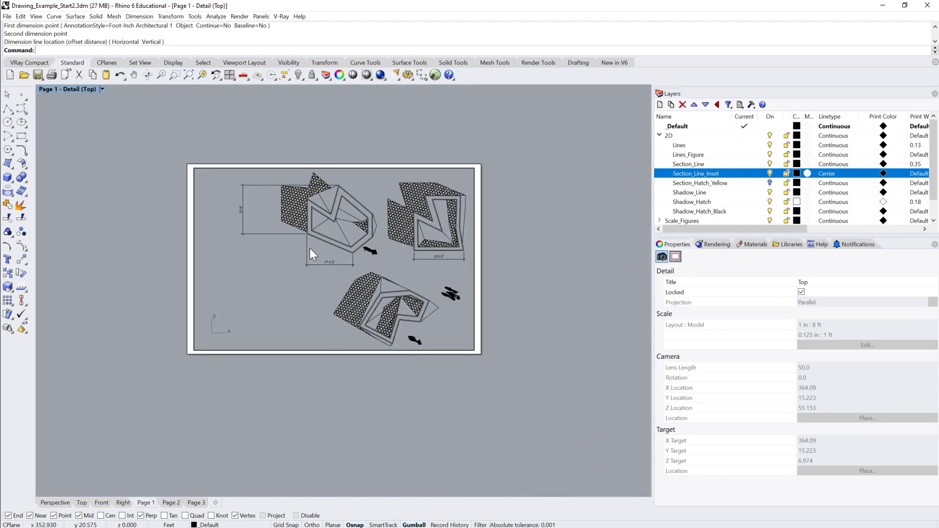
scroll(309, 248, "up", 1)
double_click(272, 264)
double_click(273, 269)
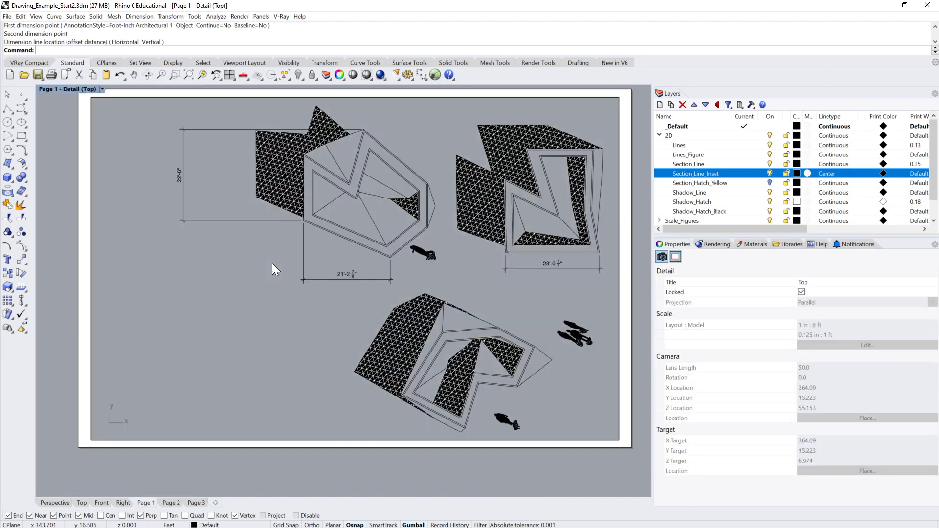
Step: Add an aligned dimension along the upper-left section's sloping bottom edge, offset below the horizontal dimension, and return to the layout
key("Return")
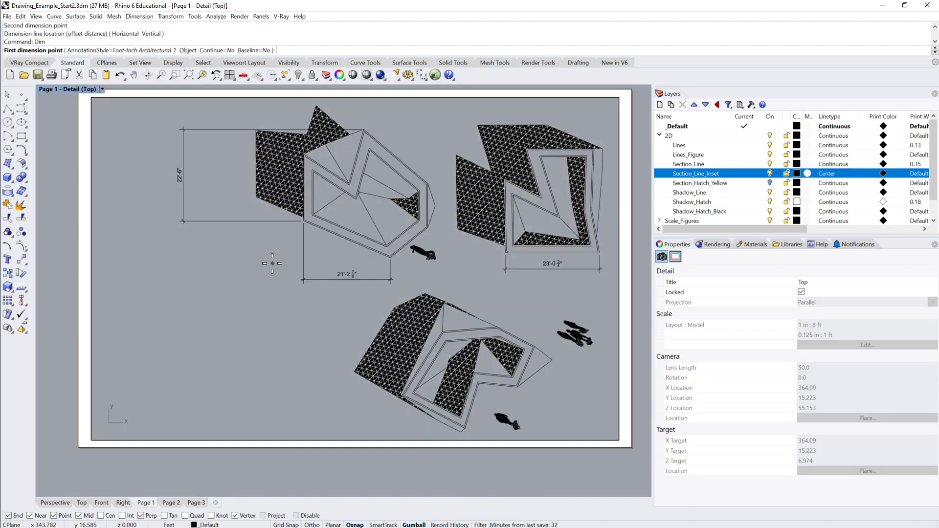
key("Escape")
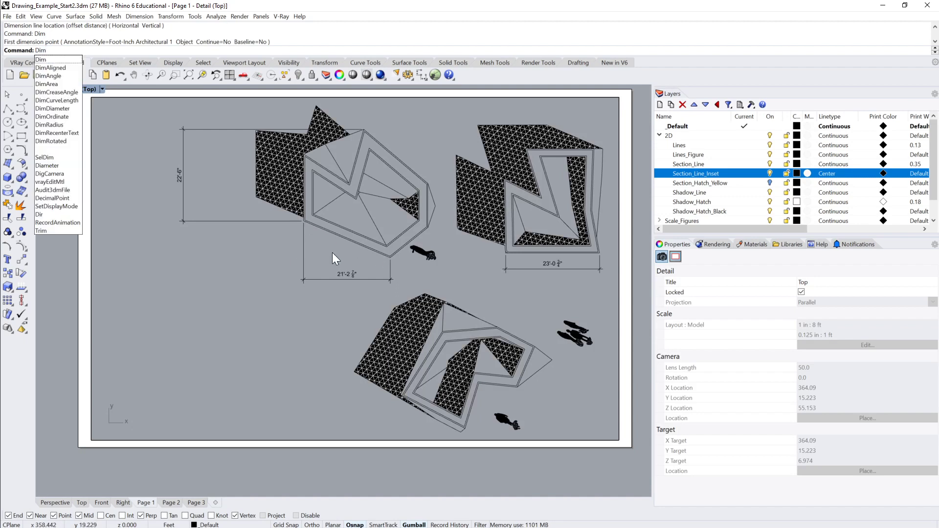
type("Aligned")
key("Return")
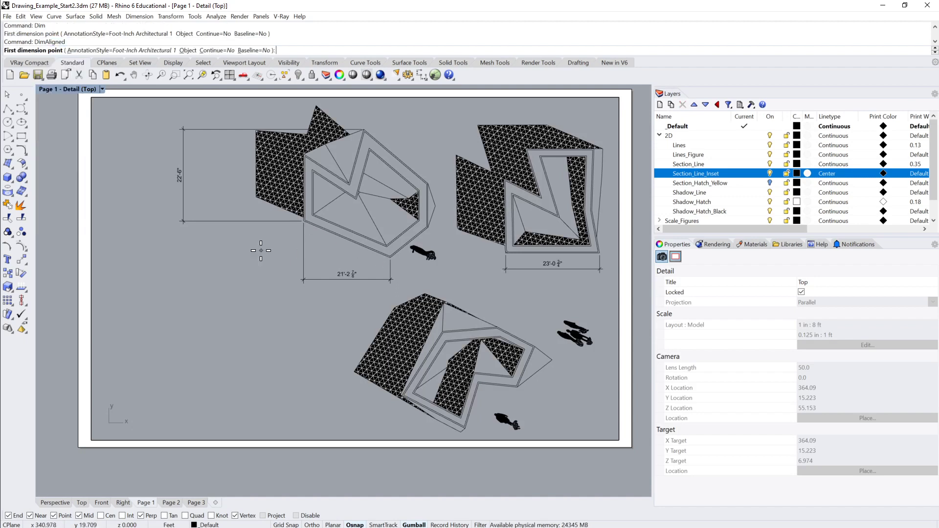
left_click(303, 221)
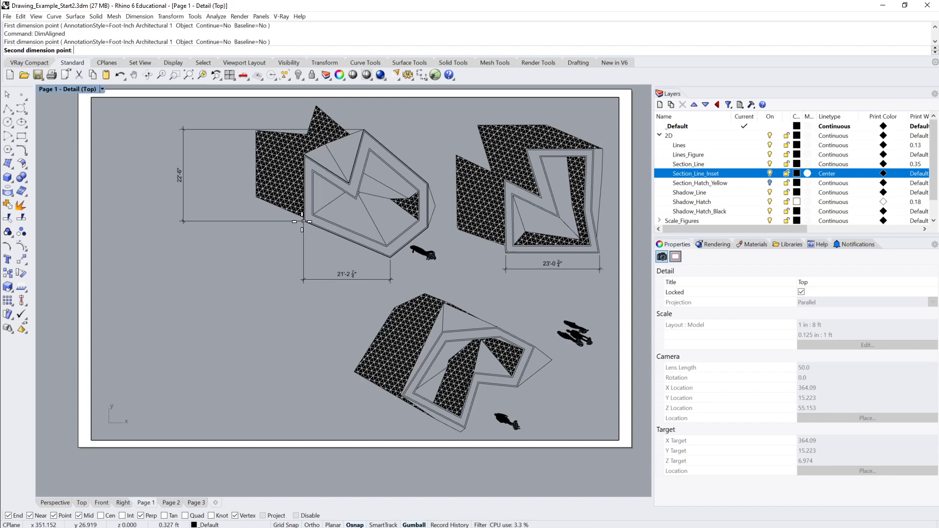
left_click(385, 262)
left_click(334, 289)
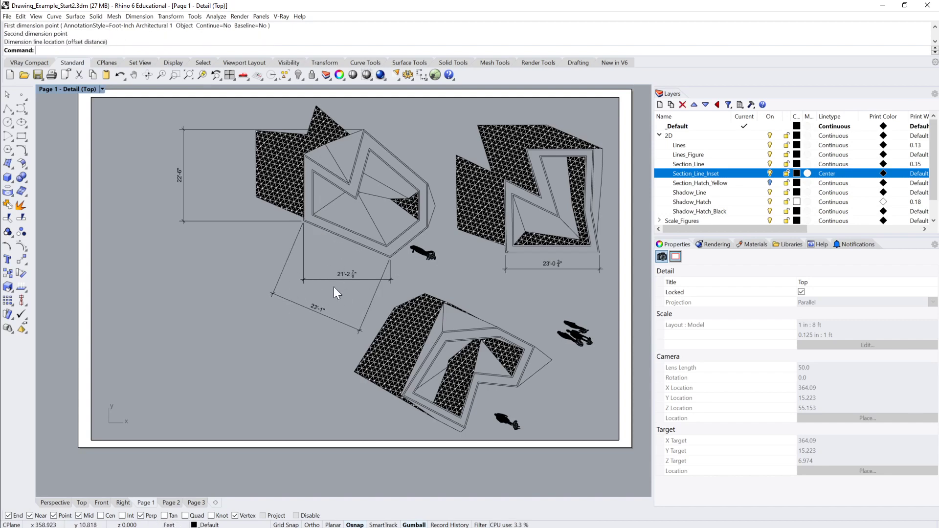
scroll(383, 286, "up", 2)
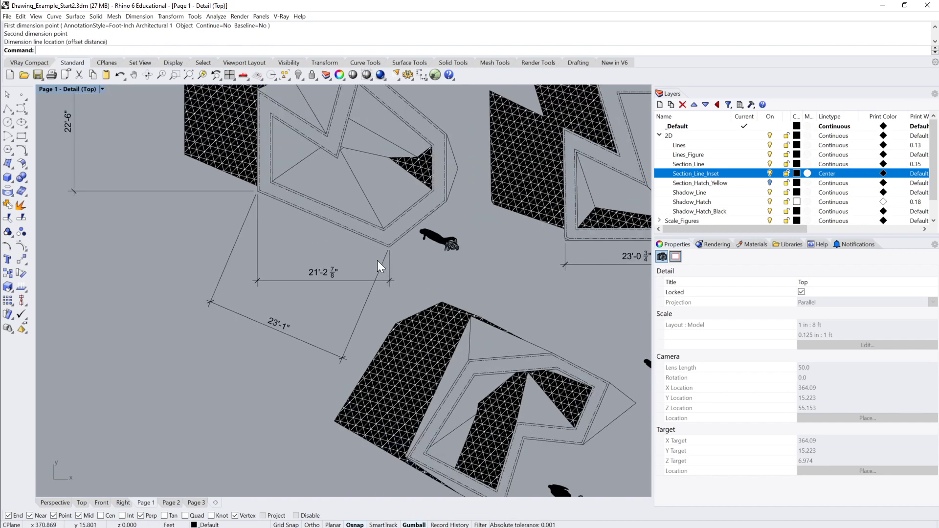
scroll(377, 260, "down", 3)
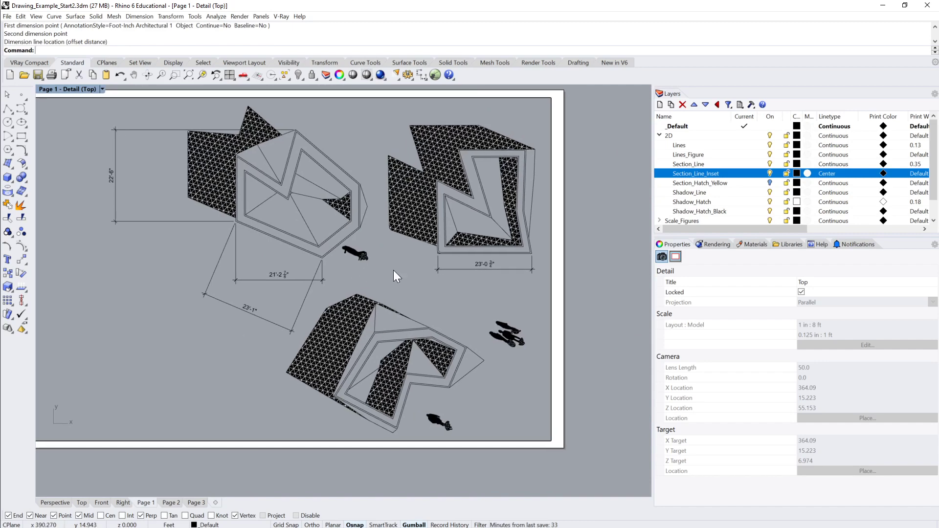
double_click(394, 272)
right_click_drag(398, 272, 440, 283)
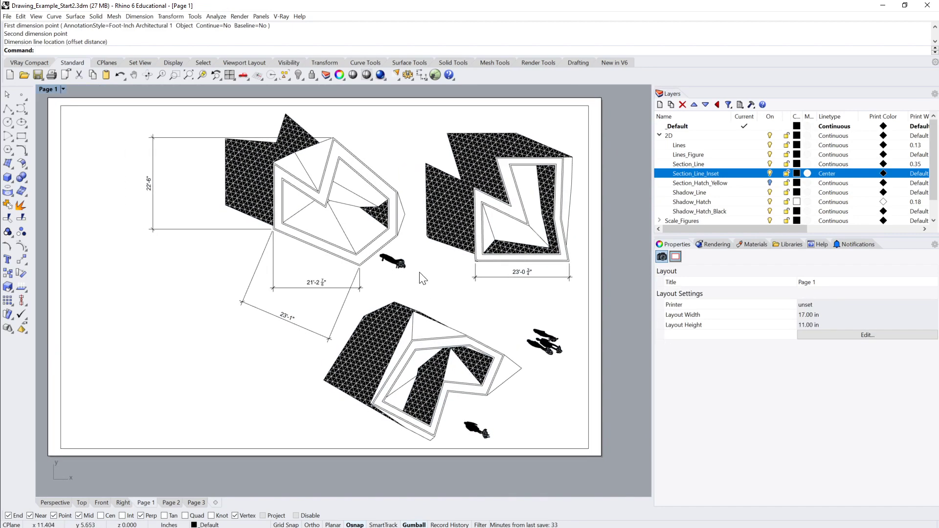
Step: Activate the Top detail, view the edit settings of the upper-left section's horizontal dimension, close them, and return to the layout
scroll(423, 279, "up", 3)
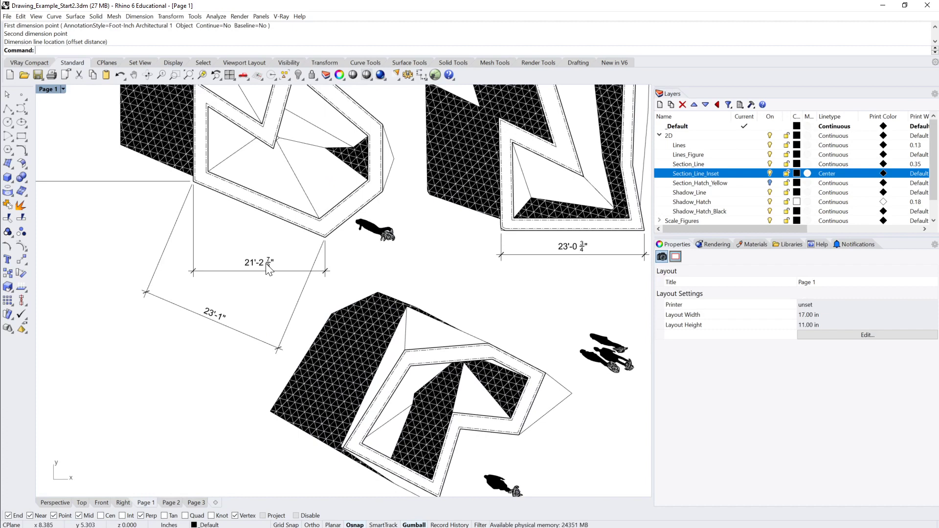
double_click(266, 263)
scroll(260, 275, "up", 5)
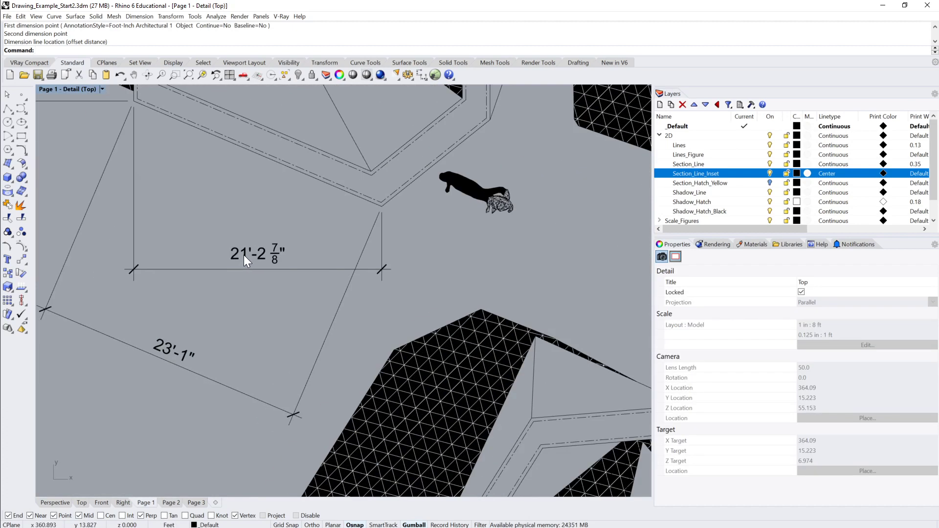
double_click(309, 270)
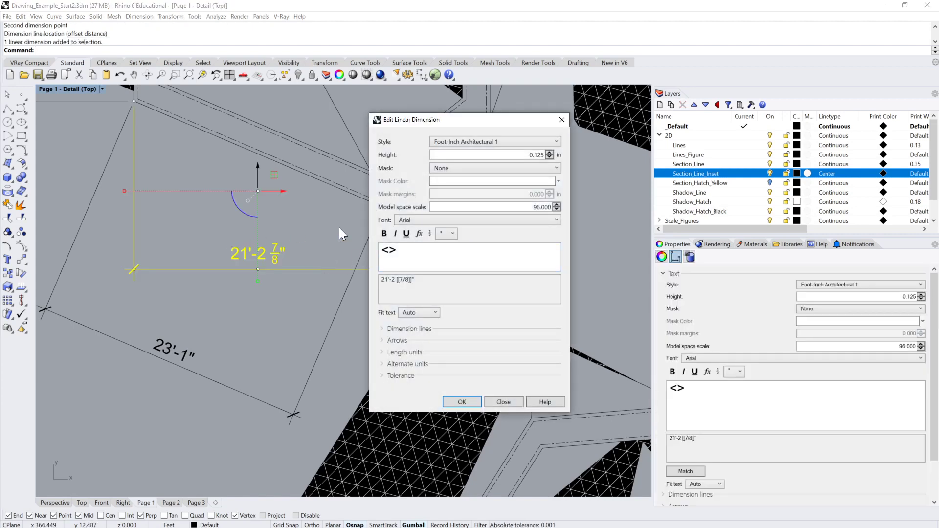
left_click(519, 398)
double_click(282, 270)
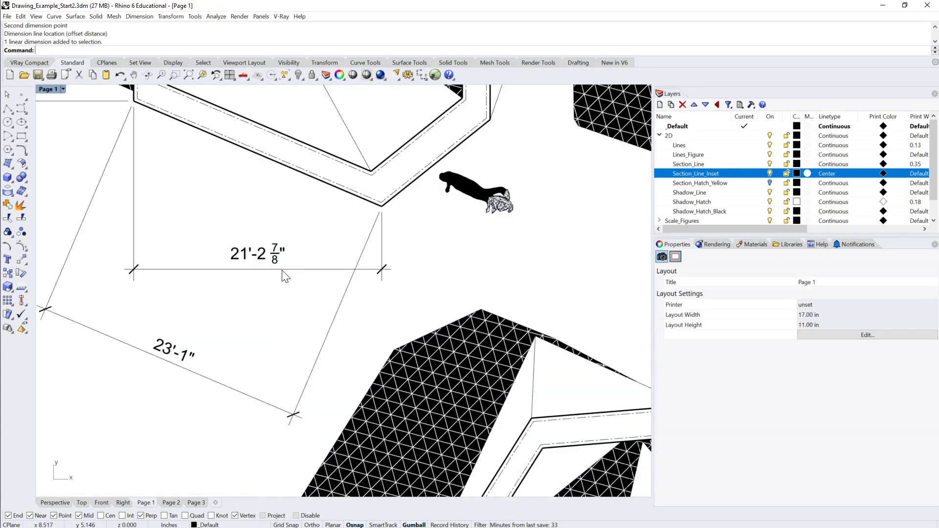
Step: Inside the Top detail, override the text of the upper-left section's horizontal dimension with 3'
double_click(281, 268)
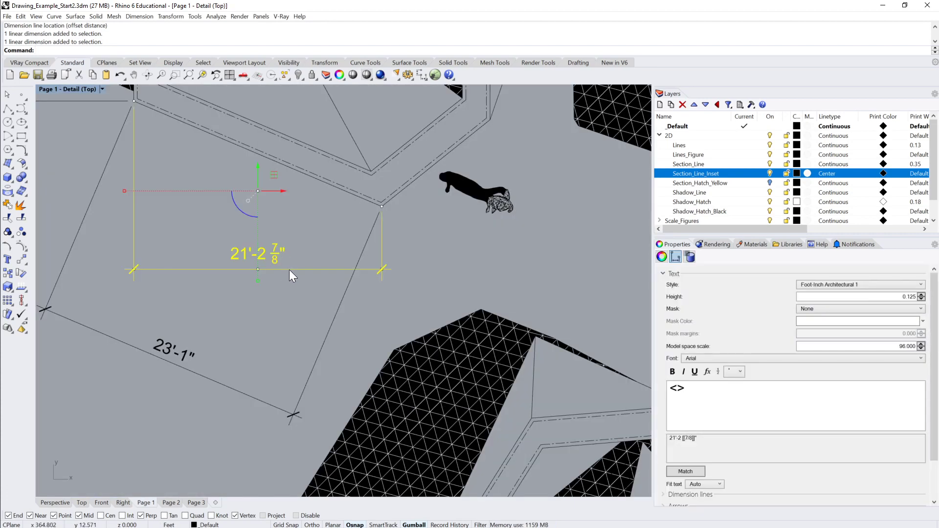
double_click(288, 269)
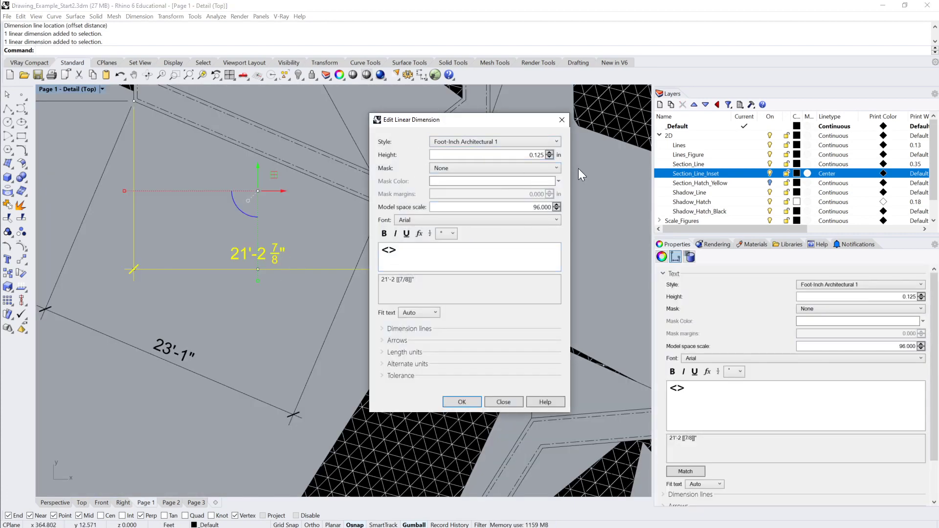
left_click(389, 250)
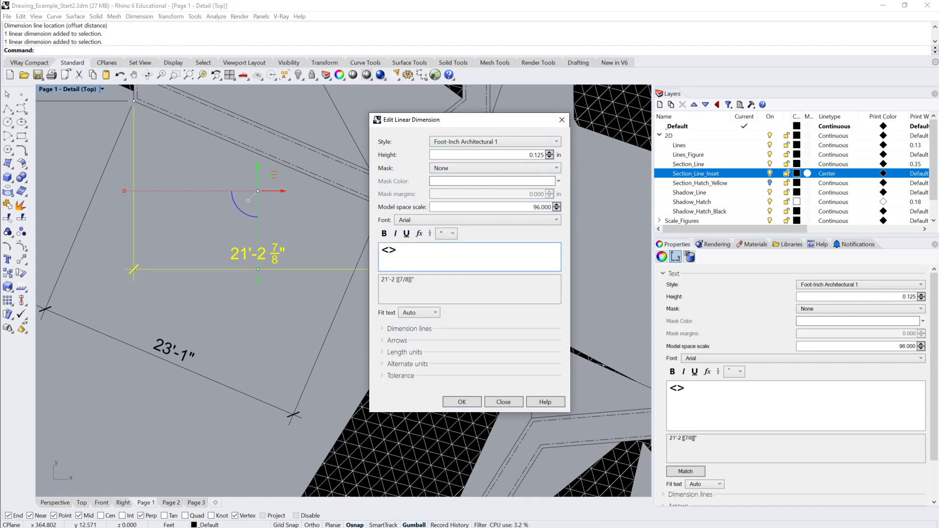
type("3'")
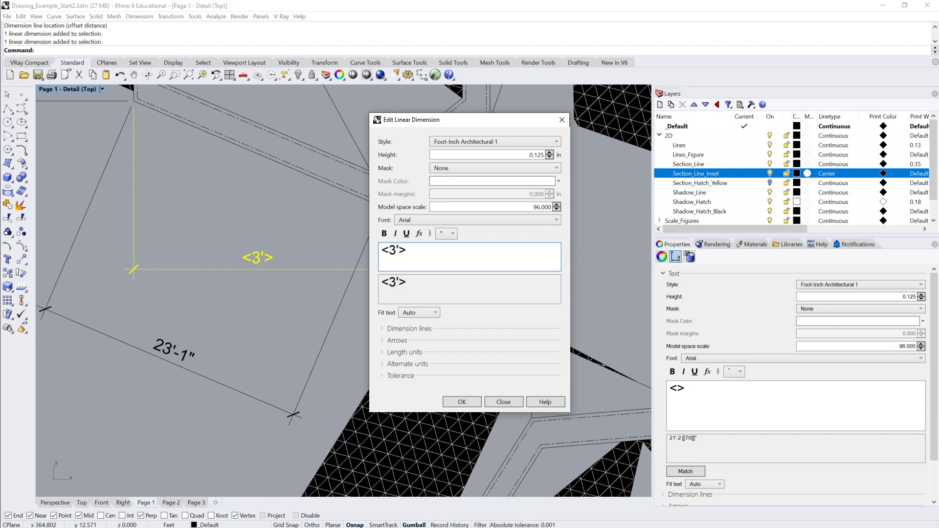
key("Home")
key("Delete")
key("End")
key("BackSpace")
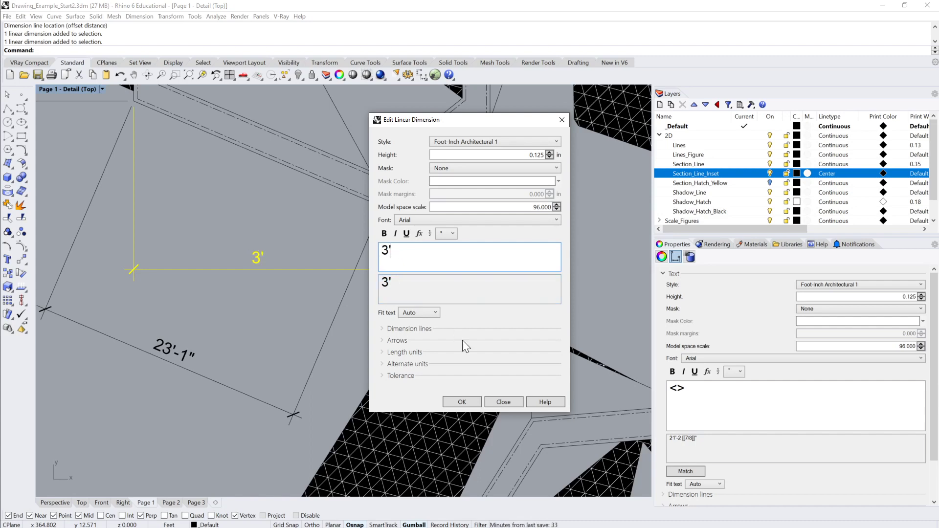
left_click(462, 401)
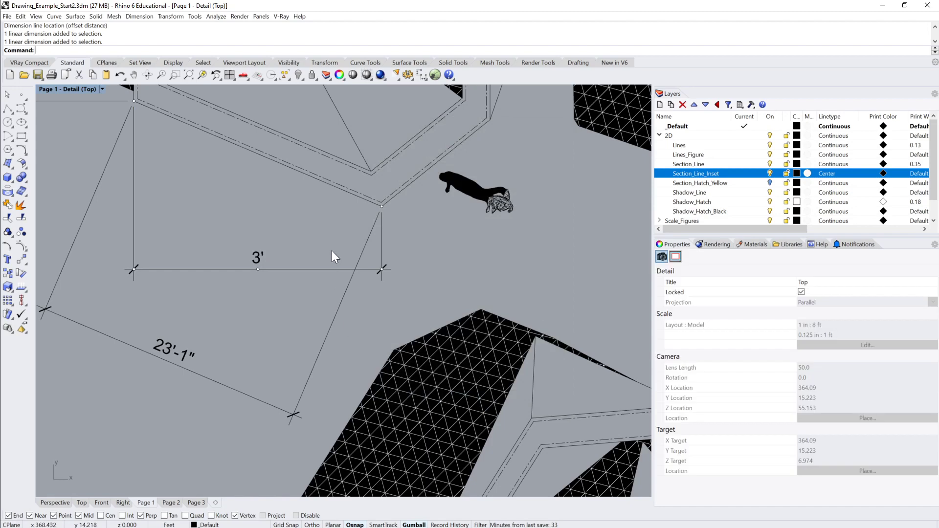
Step: Replace the text override on the upper-left section's horizontal dimension with the measured-value placeholder <>
double_click(256, 252)
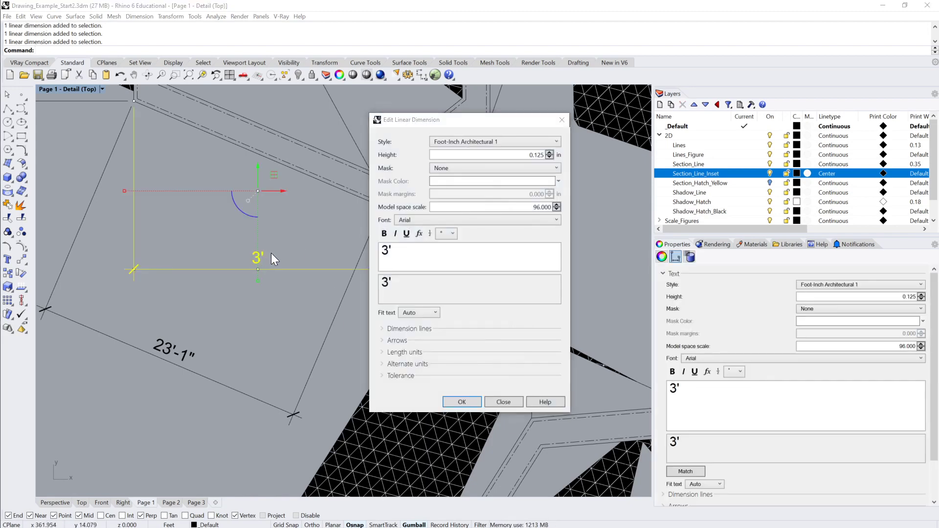
left_click_drag(391, 250, 295, 247)
key("BackSpace")
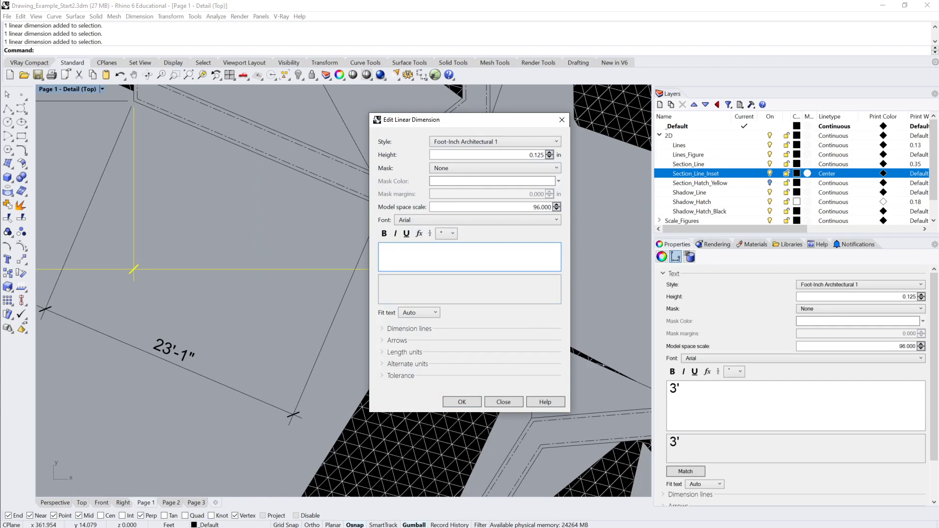
type("\"")
key("BackSpace")
type("<>")
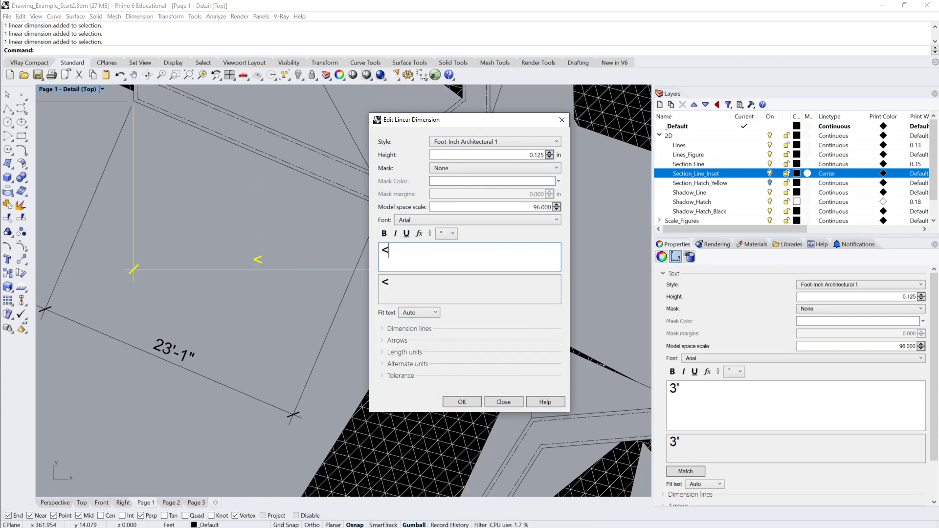
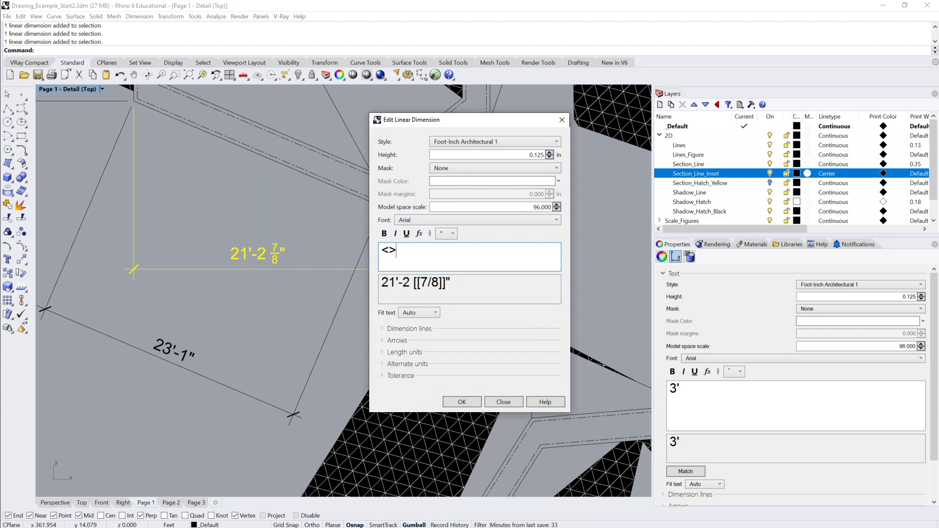
Step: Override the text of the upper-left section's horizontal dimension with 21'-3" and apply the edit
left_click_drag(399, 250, 354, 244)
type("21'")
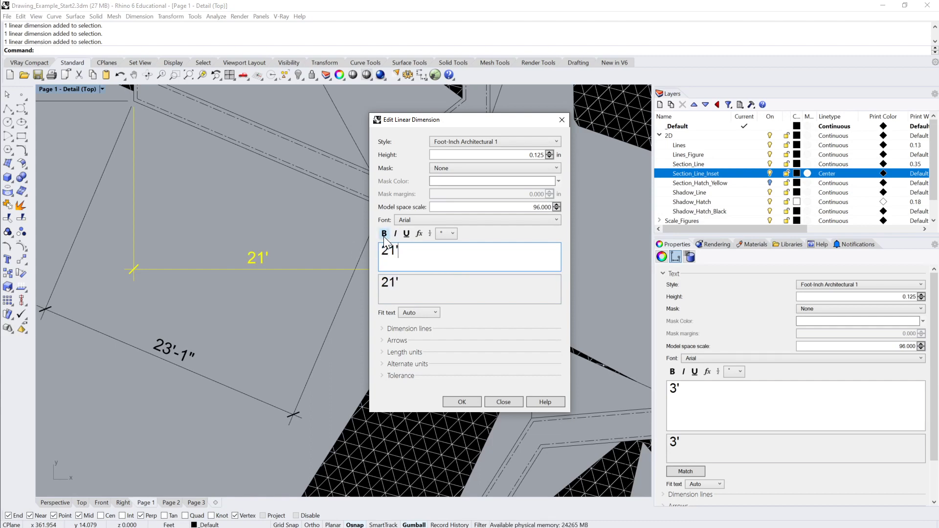
type("-3\"")
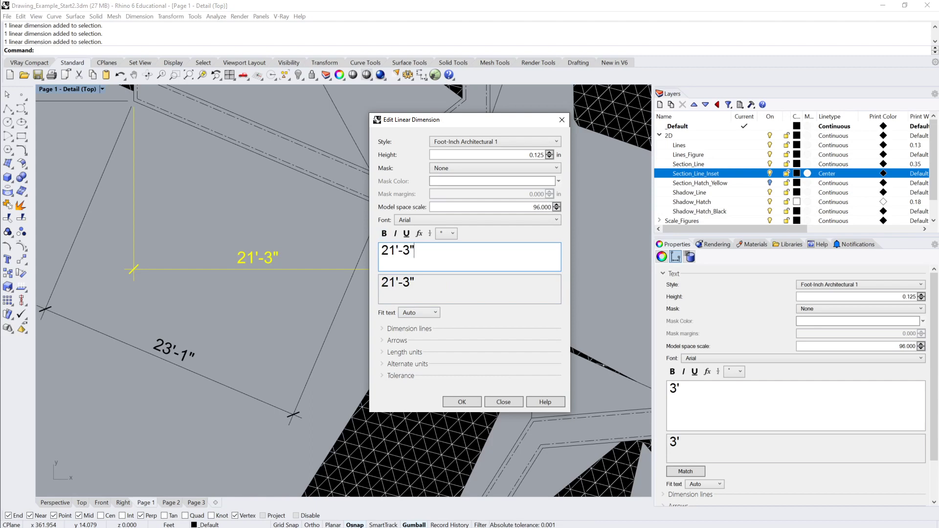
left_click(475, 400)
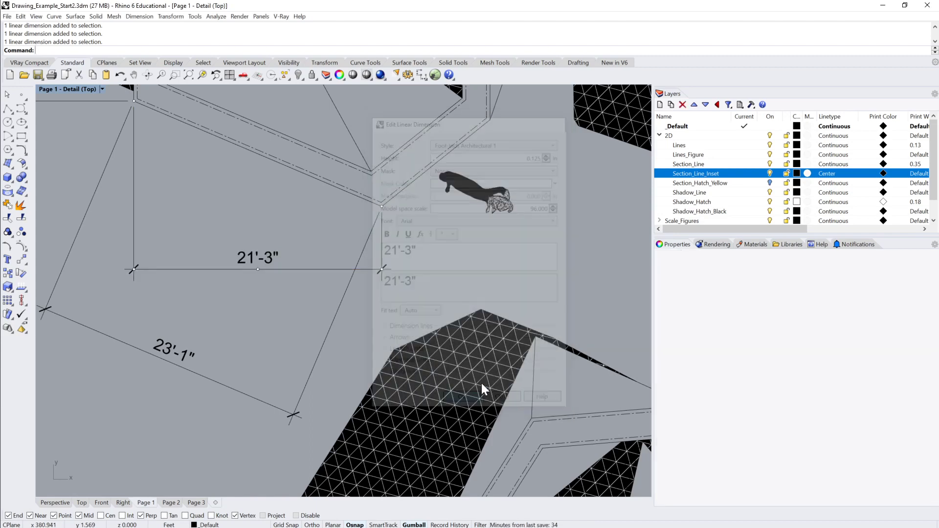
Step: Stretch the upper-left section's horizontal dimension by moving its right definition point horizontally past the section's bottom corner
scroll(481, 383, "down", 4)
left_click(371, 264)
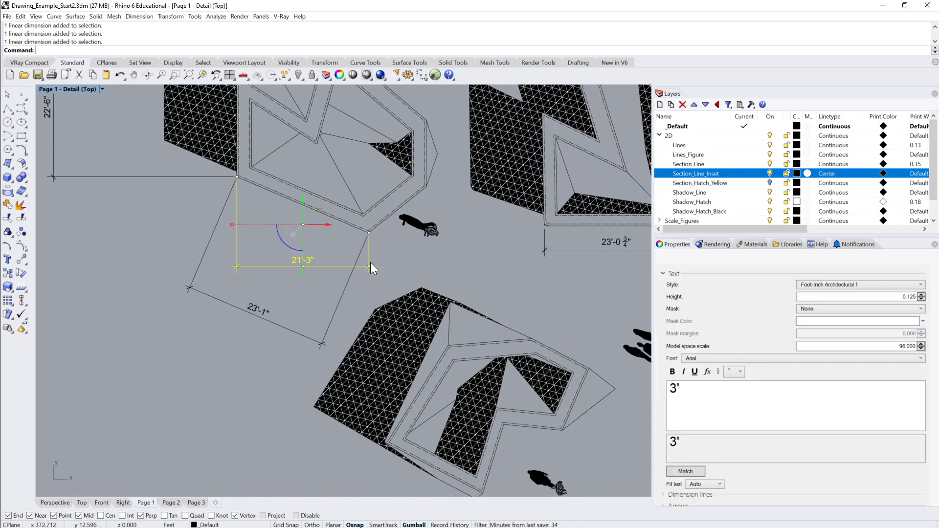
scroll(362, 259, "up", 4)
left_click_drag(332, 244, 450, 220)
left_click(470, 304)
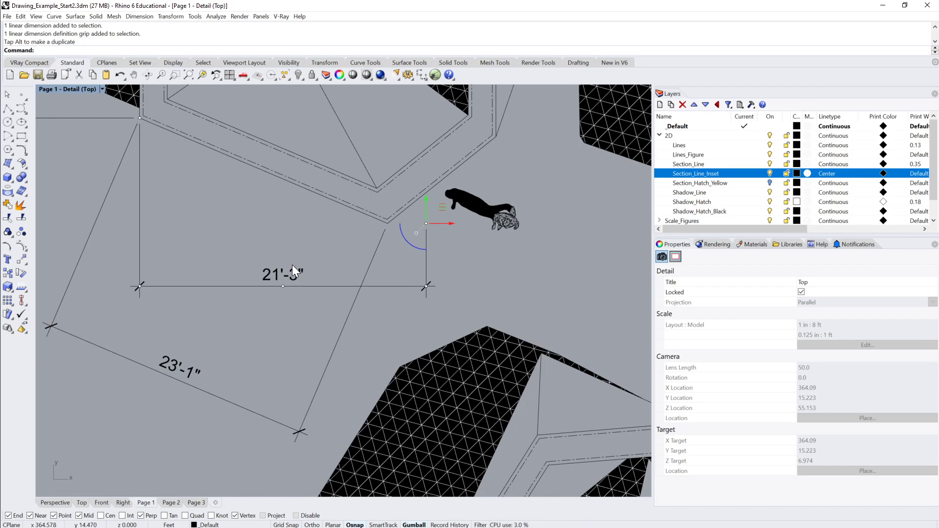
Step: Replace the stretched dimension's overridden text with <> so it follows the measured length, then close the edit settings
key("Escape")
double_click(296, 270)
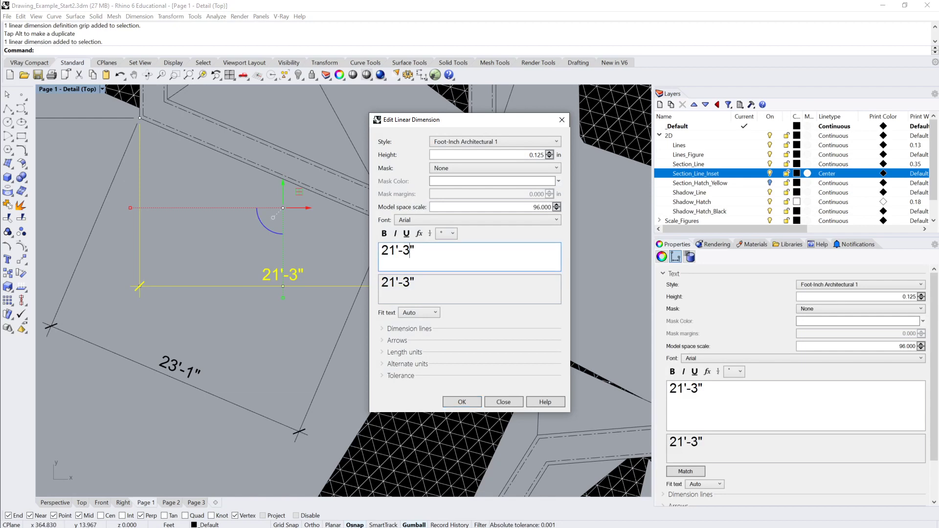
key("BackSpace")
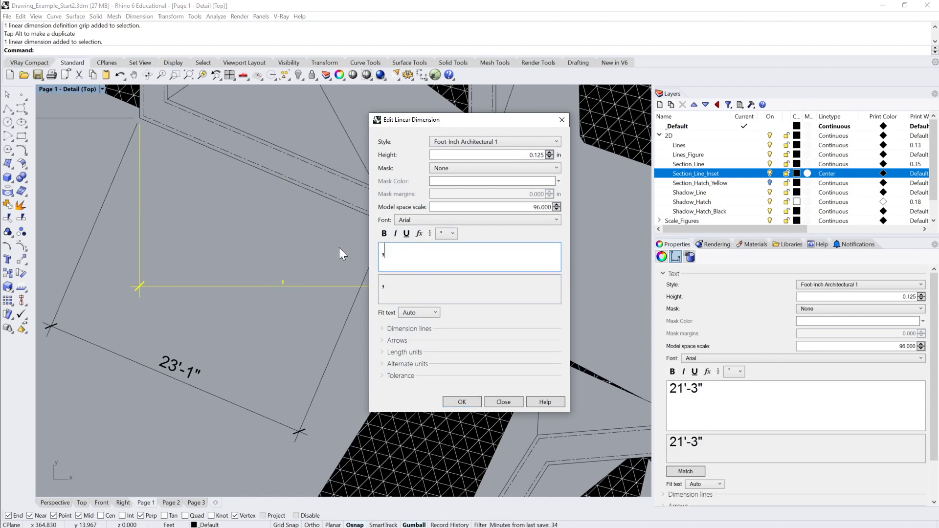
type("<>")
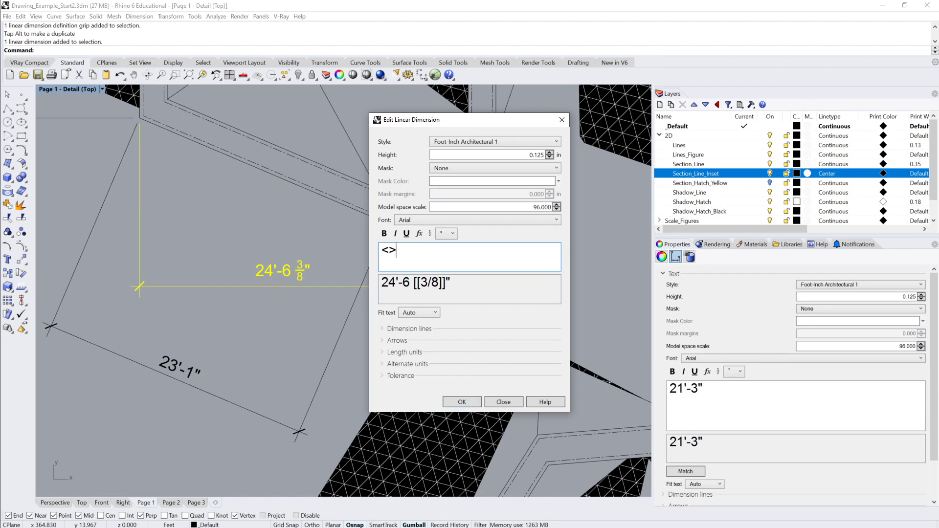
left_click(513, 402)
Step: Undo the placeholder text edit and the endpoint move, keeping the 21'-3" override on the horizontal dimension
key("ctrl+z")
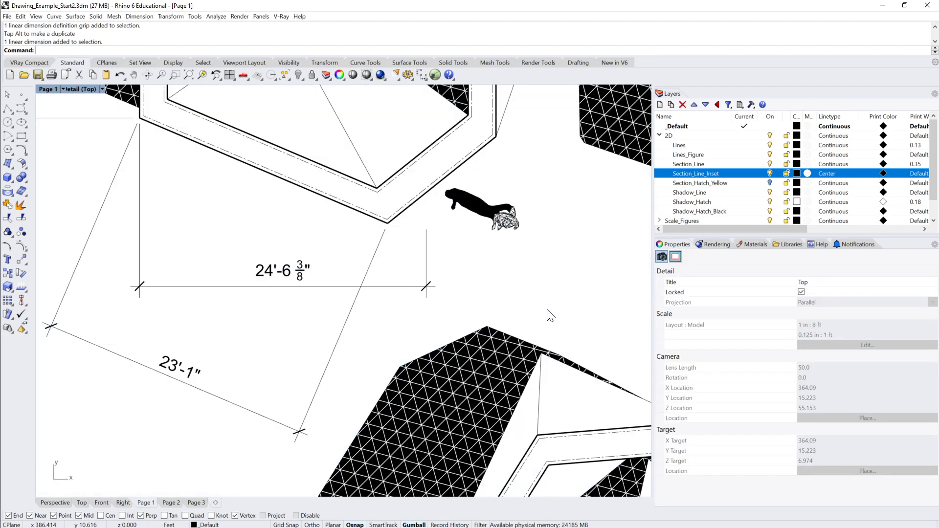
key("ctrl+z")
key("ctrl+z")
key("ctrl+z")
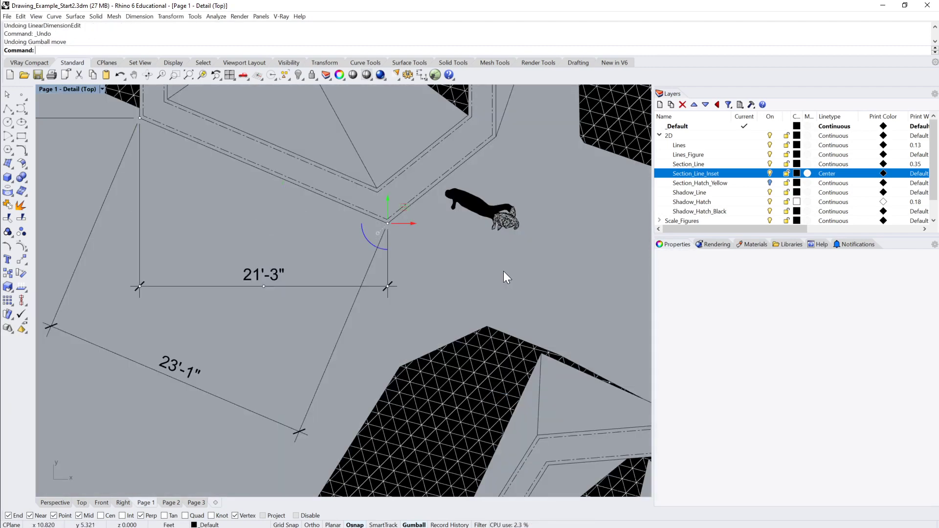
key("ctrl+y")
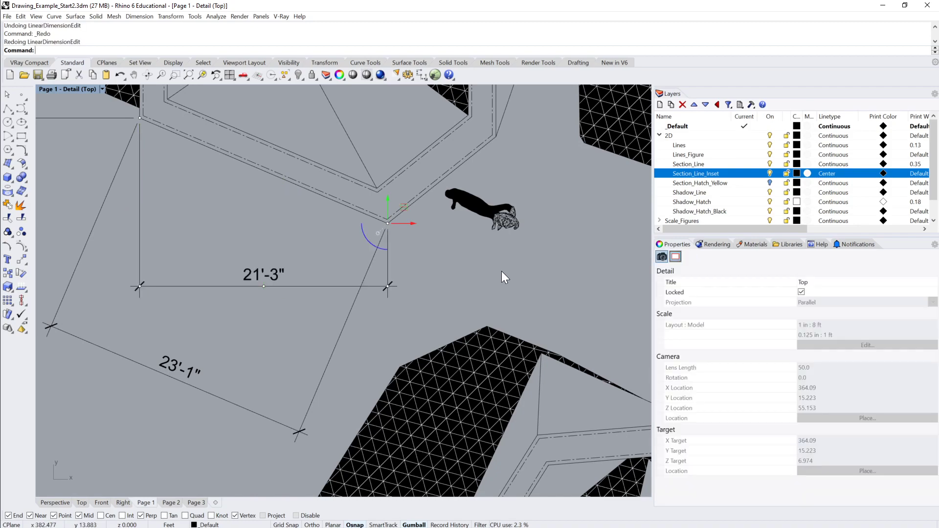
Step: Override the text of the upper-right section's horizontal dimension with 23' and return to the layout
scroll(418, 274, "down", 3)
scroll(401, 262, "up", 4)
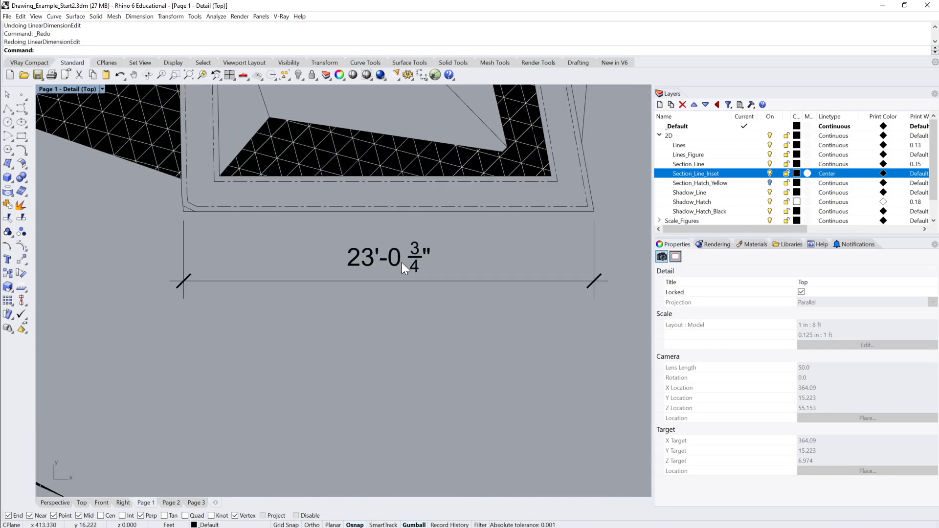
double_click(404, 274)
double_click(404, 280)
double_click(404, 281)
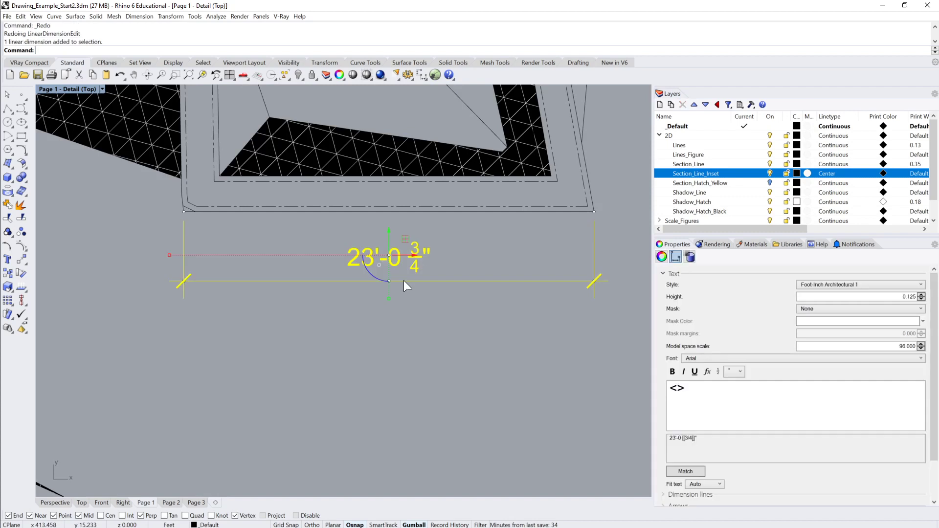
left_click_drag(397, 250, 374, 251)
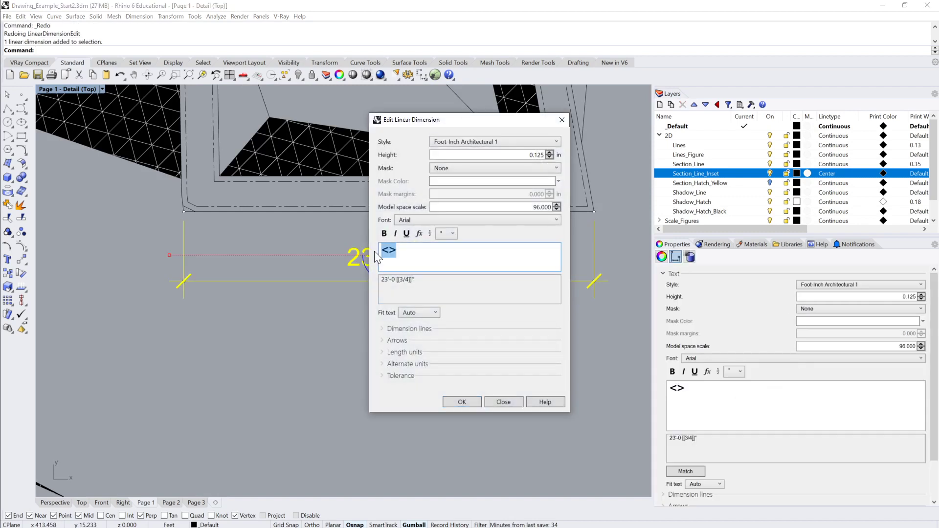
type("23")
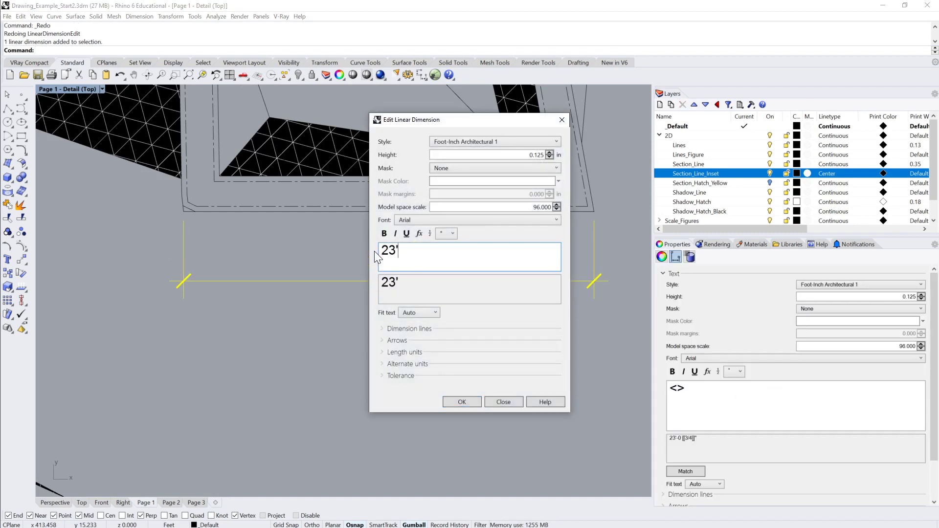
left_click(462, 402)
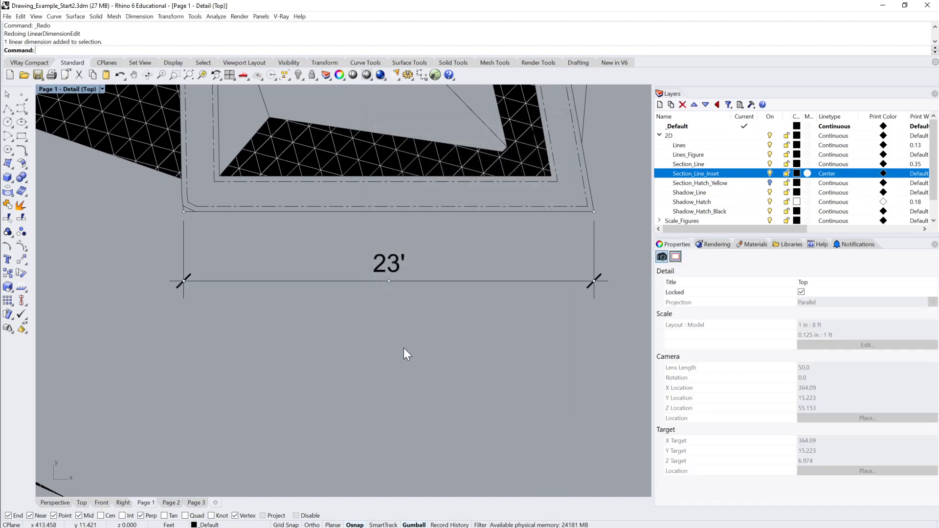
scroll(410, 313, "down", 4)
double_click(465, 295)
scroll(465, 295, "down", 5)
scroll(487, 281, "up", 6)
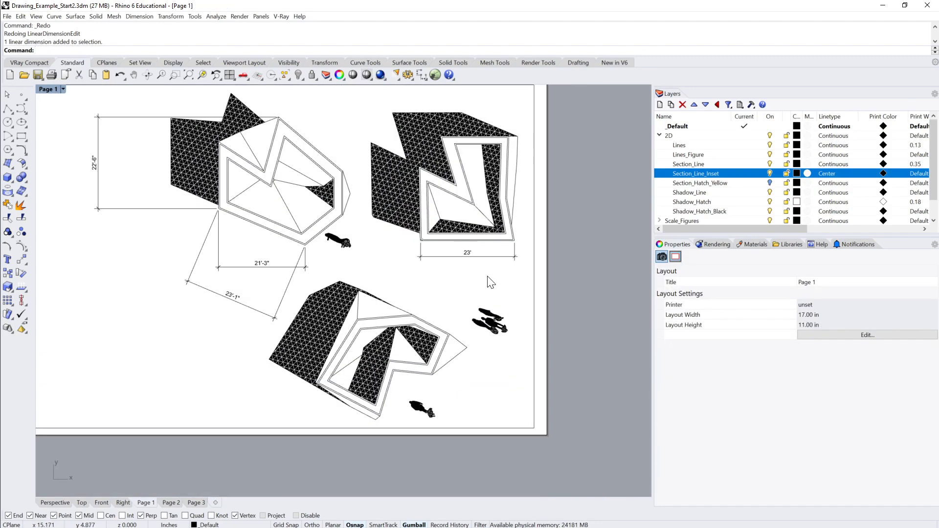
scroll(444, 266, "down", 2)
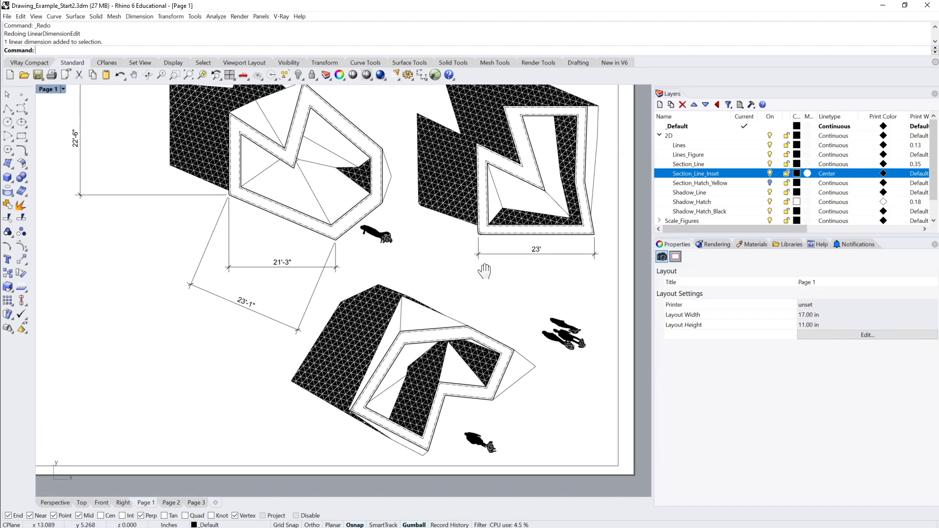
Step: Activate the Top detail and delete the horizontal and aligned dimensions below the upper-left section
double_click(357, 249)
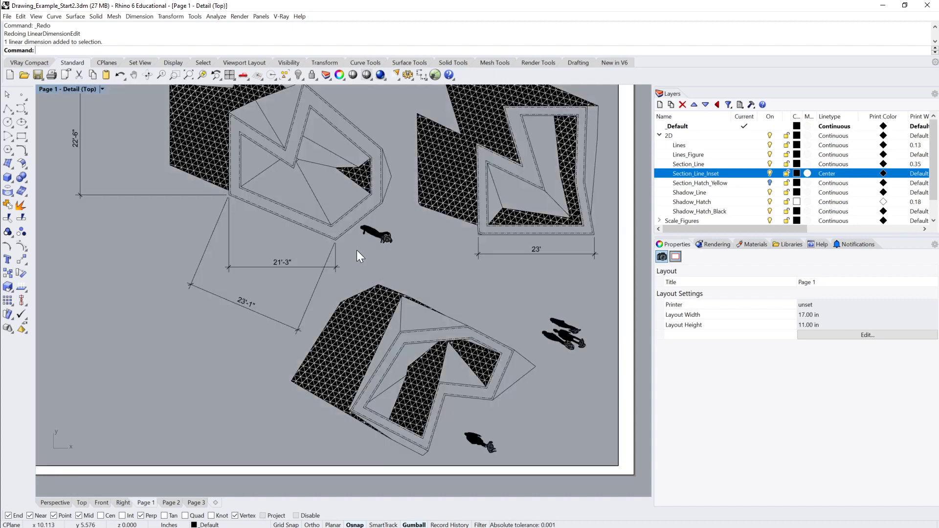
left_click(264, 269)
key("Delete")
scroll(425, 257, "up", 4)
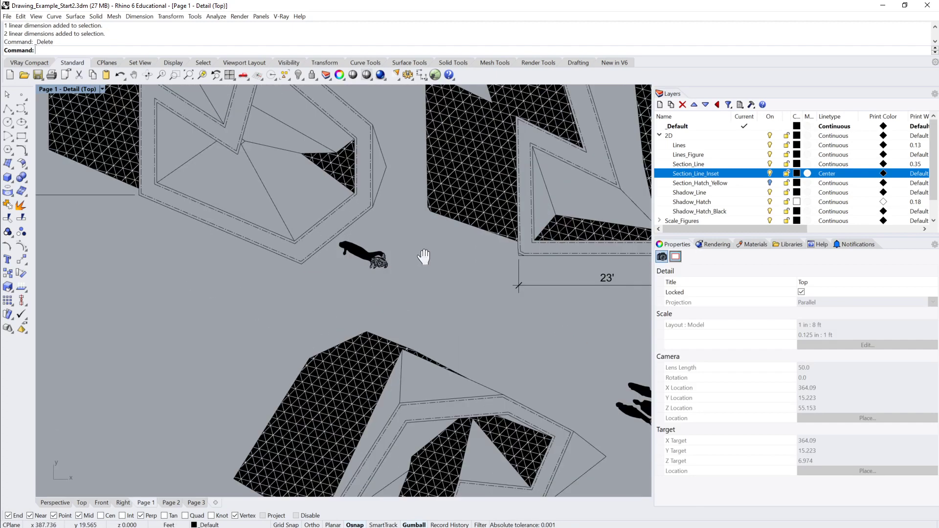
double_click(427, 255)
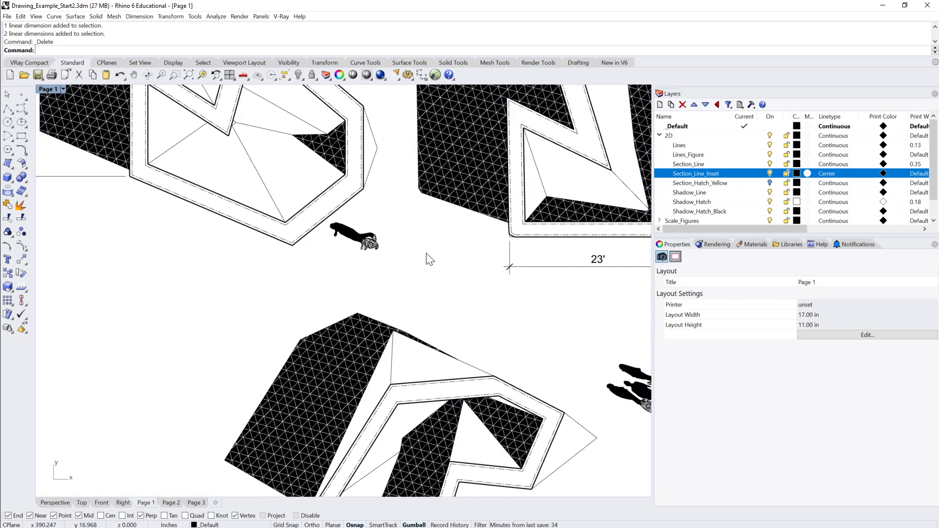
type("Dim")
key("Return")
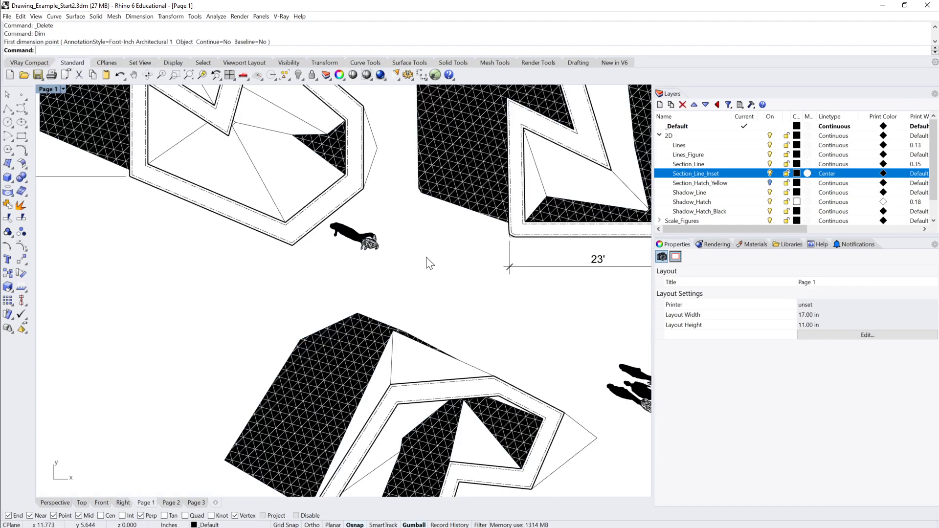
double_click(417, 261)
type("Do")
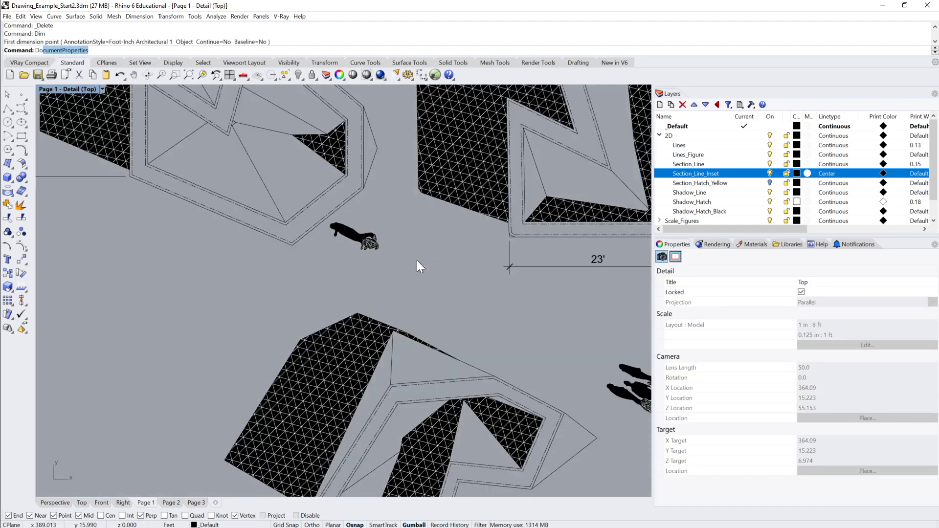
key("BackSpace")
type("im")
key("Return")
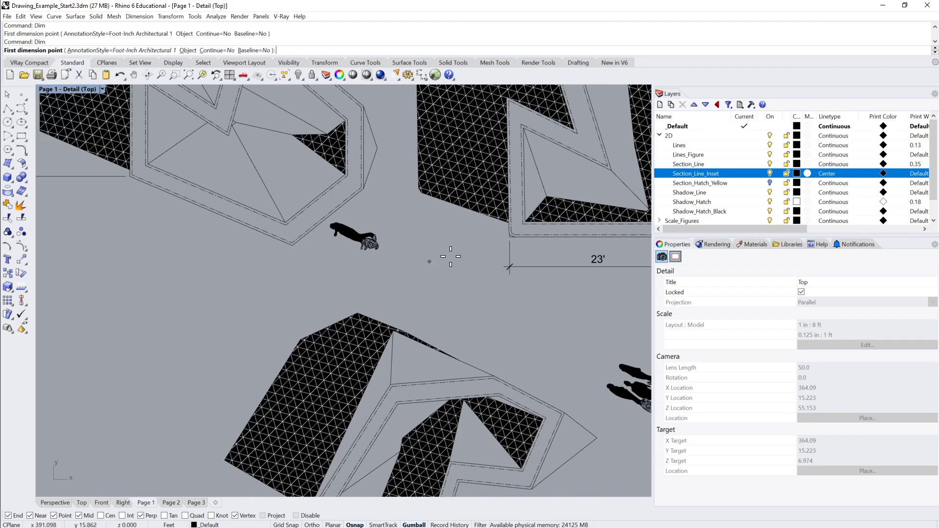
left_click(504, 241)
key("Escape")
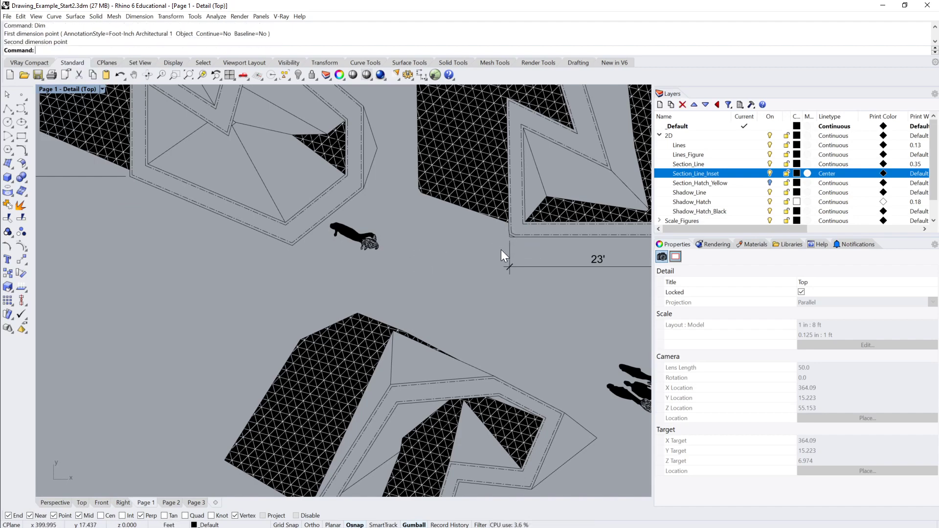
Step: Add a horizontal dimension from the upper-right section's lower-left corner to the upper-left section's bottom corner, in line with the 23' dimension
key("Return")
left_click(510, 236)
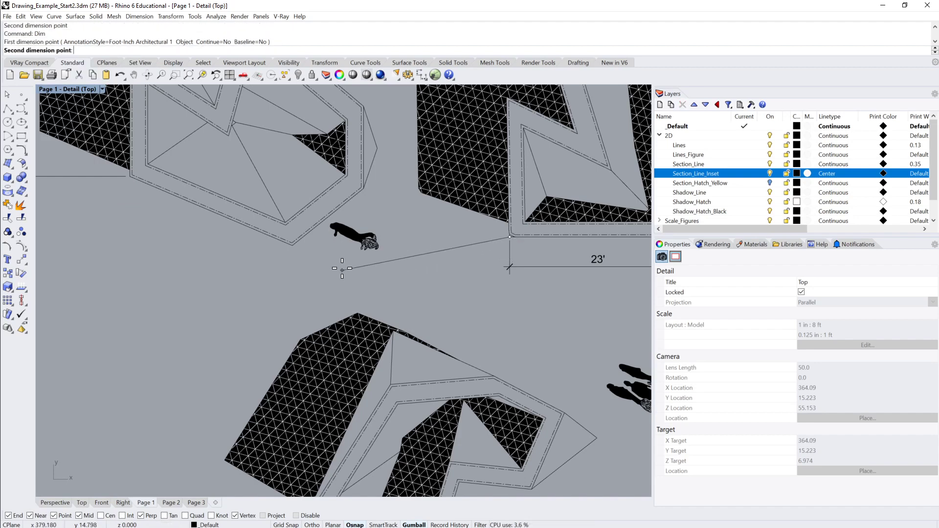
left_click(294, 247)
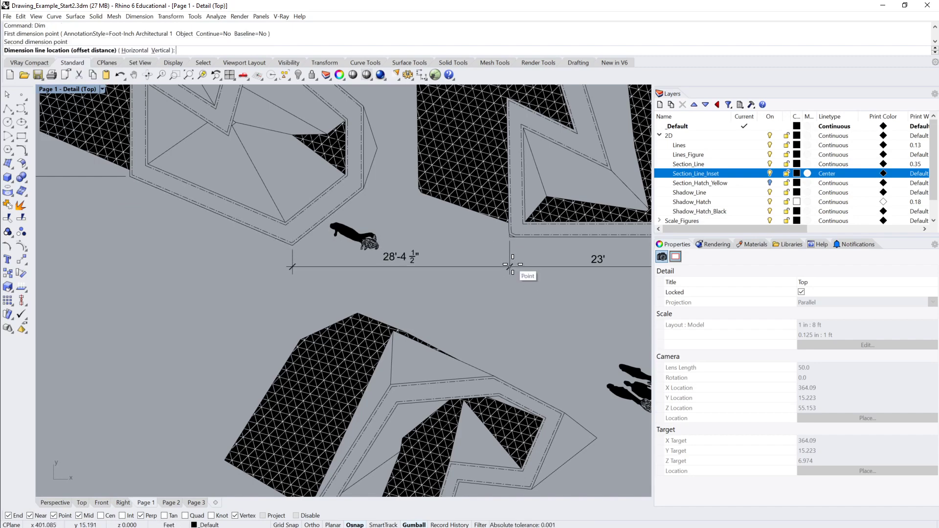
left_click(334, 261)
Step: Continue the dimension line with a horizontal dimension from the upper-left section's bottom corner to its lower-left corner, and return to the layout
key("Return")
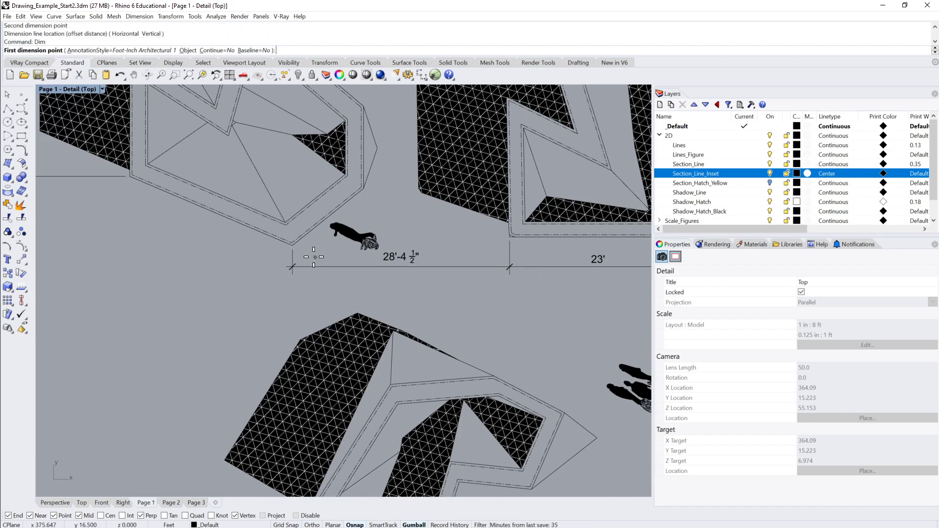
left_click(293, 245)
left_click(131, 180)
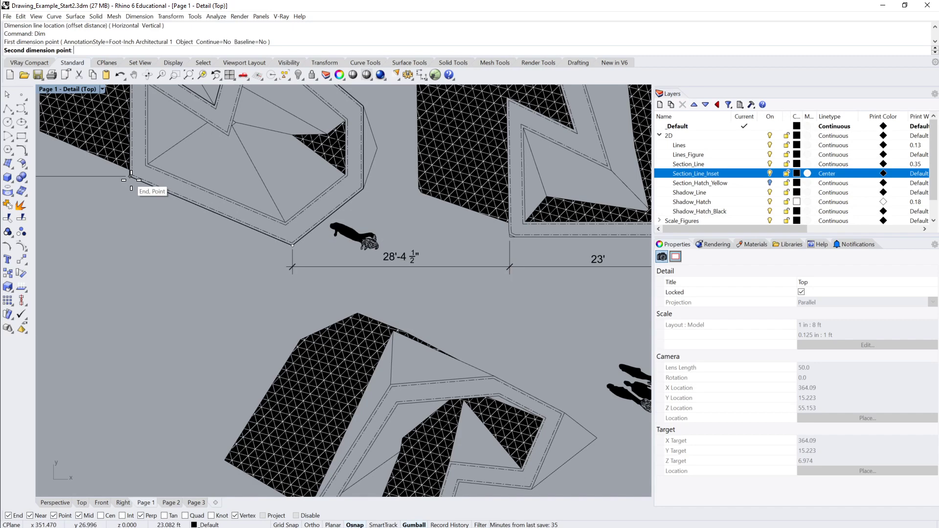
left_click(296, 267)
scroll(283, 276, "down", 1)
scroll(280, 278, "down", 2)
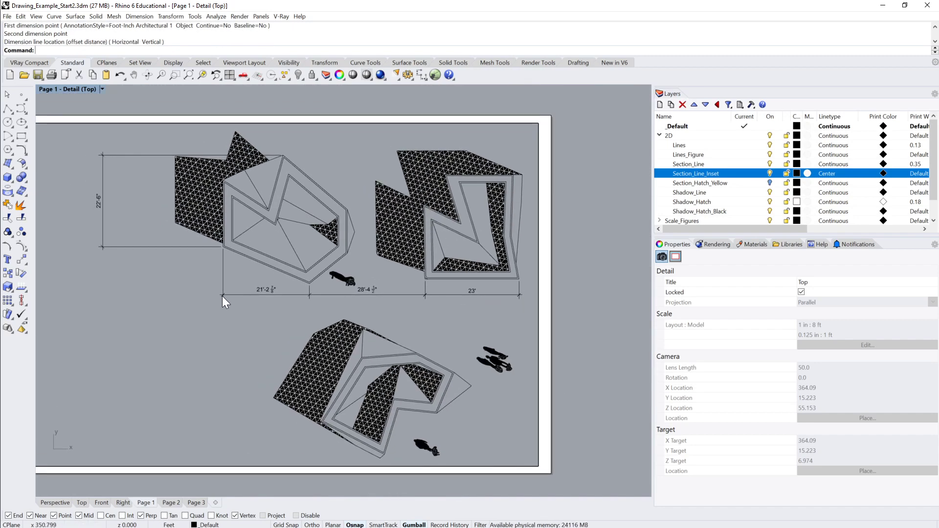
right_click_drag(222, 295, 322, 297)
double_click(548, 280)
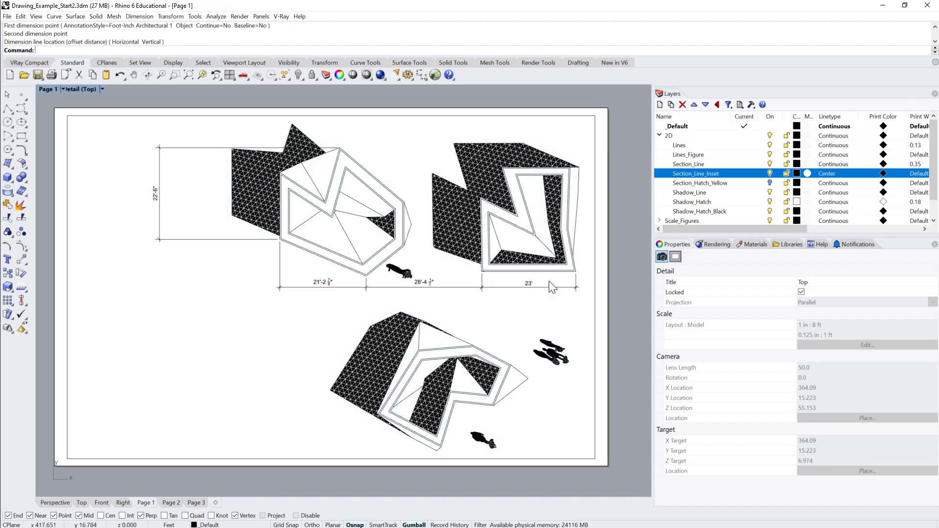
Step: Replace the 23' override on the upper-right section's horizontal dimension with the measured-value placeholder <> and return to the layout
double_click(580, 278)
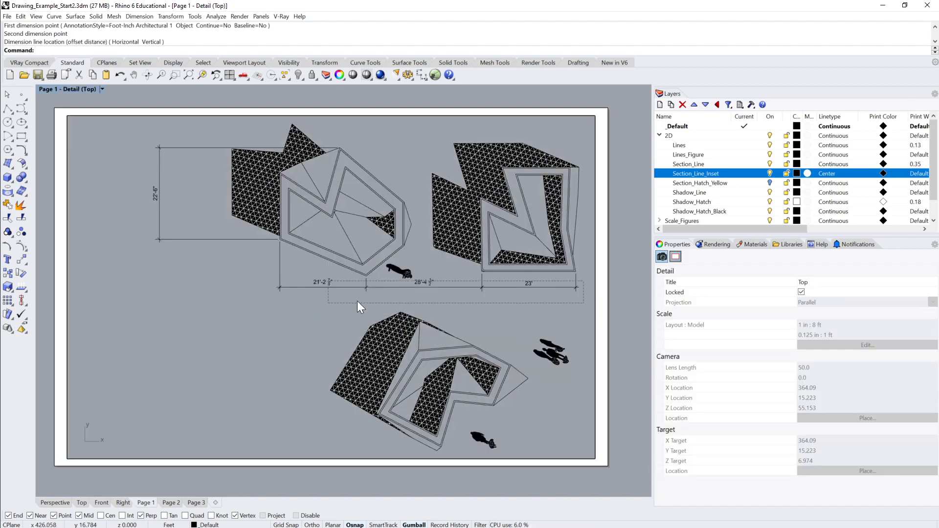
left_click(527, 299)
left_click(466, 288)
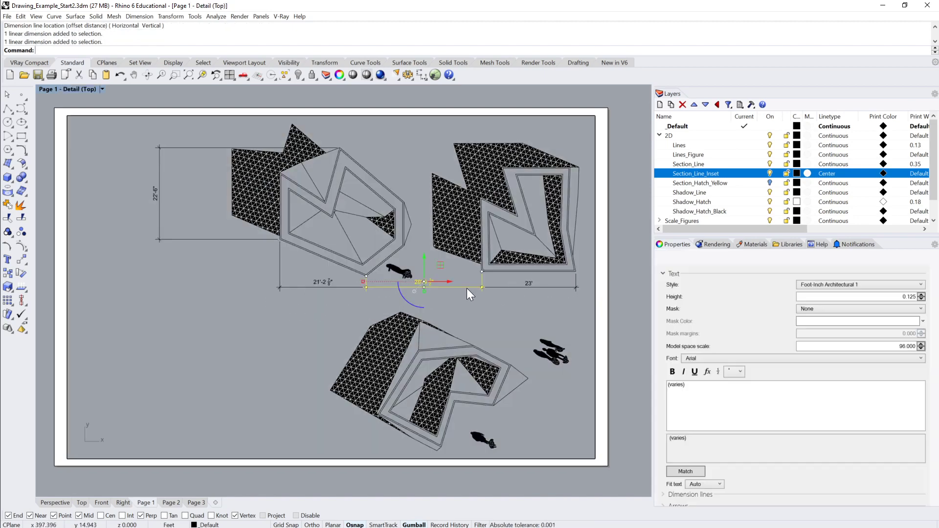
left_click(531, 288)
left_click_drag(688, 388, 653, 393)
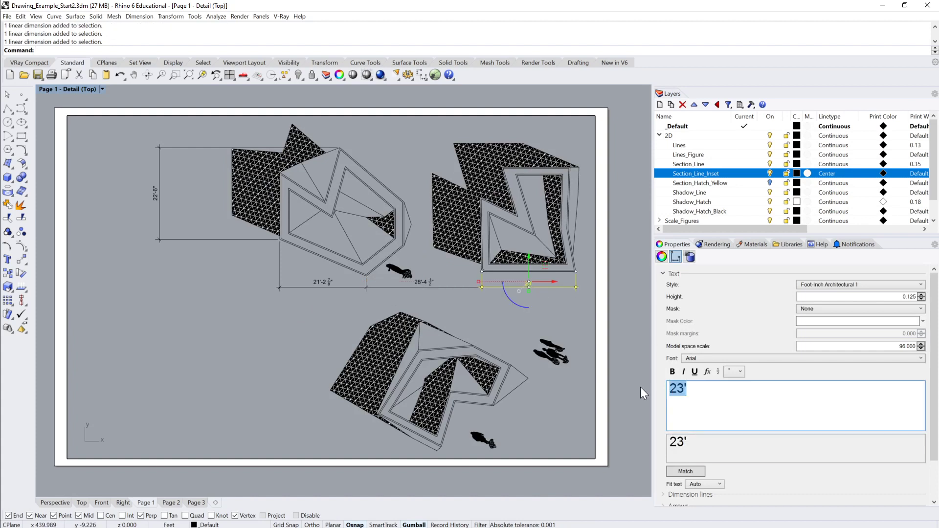
key("BackSpace")
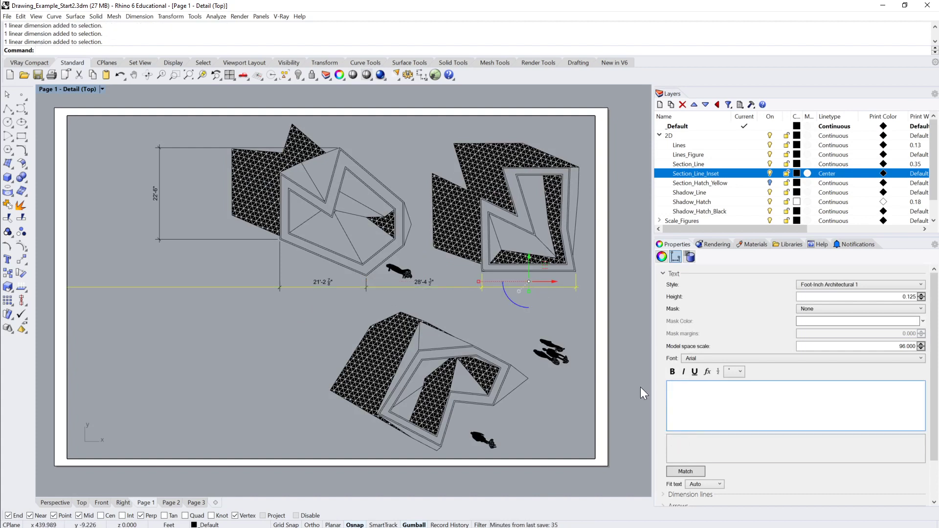
type("<>")
double_click(452, 281)
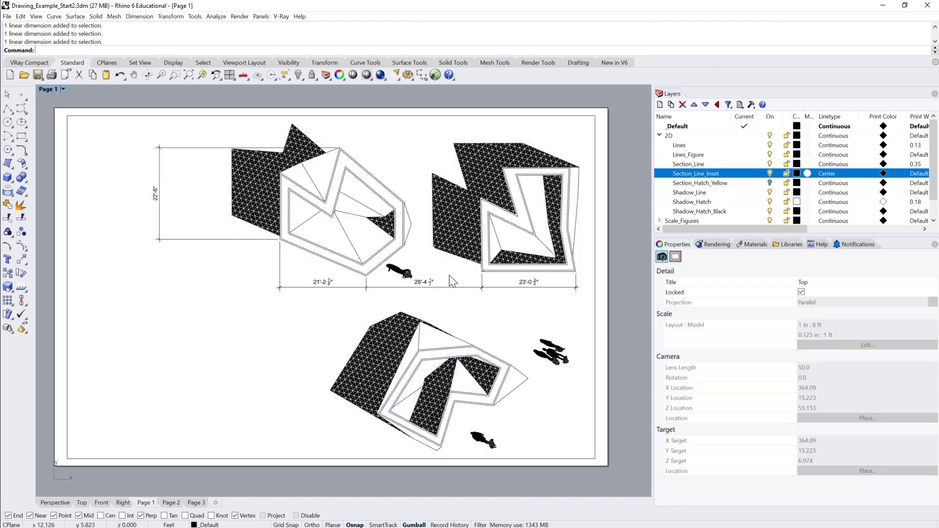
Step: Delete the dimensions around the upper-left section in the Top detail, keeping only the upper-right section's horizontal dimension, and return to the layout
double_click(452, 282)
left_click(449, 285)
key("Delete")
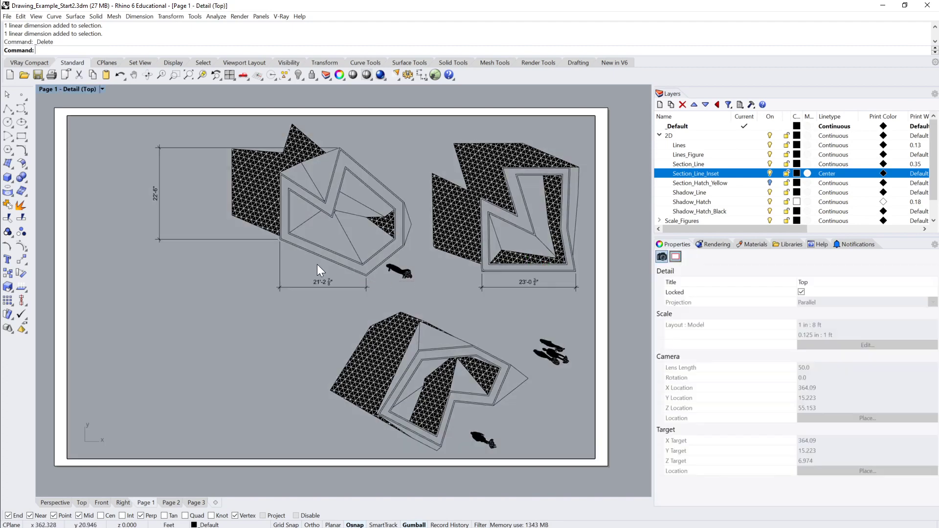
left_click(290, 288)
key("Delete")
right_click_drag(280, 247, 199, 213)
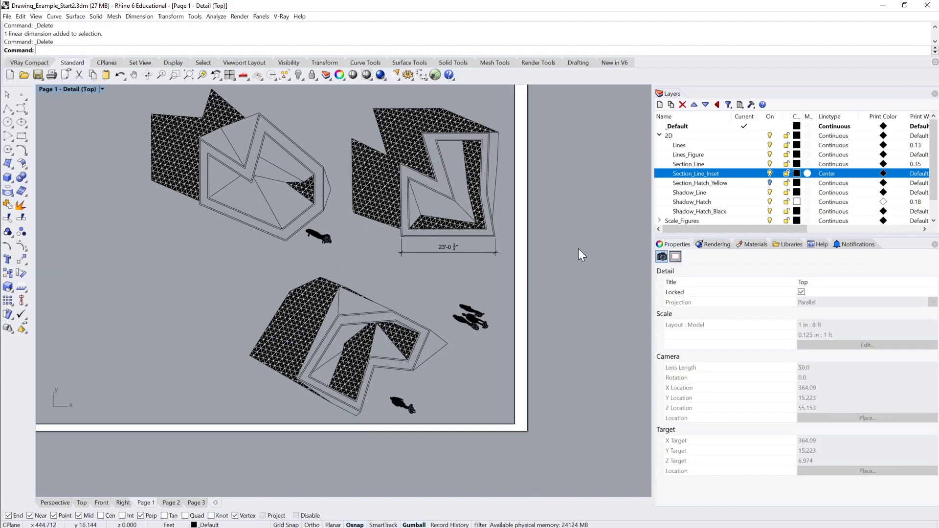
double_click(578, 248)
Step: Select the Top detail's frame on Page 1, examine its page-to-model scale values, and deselect it
left_click(515, 251)
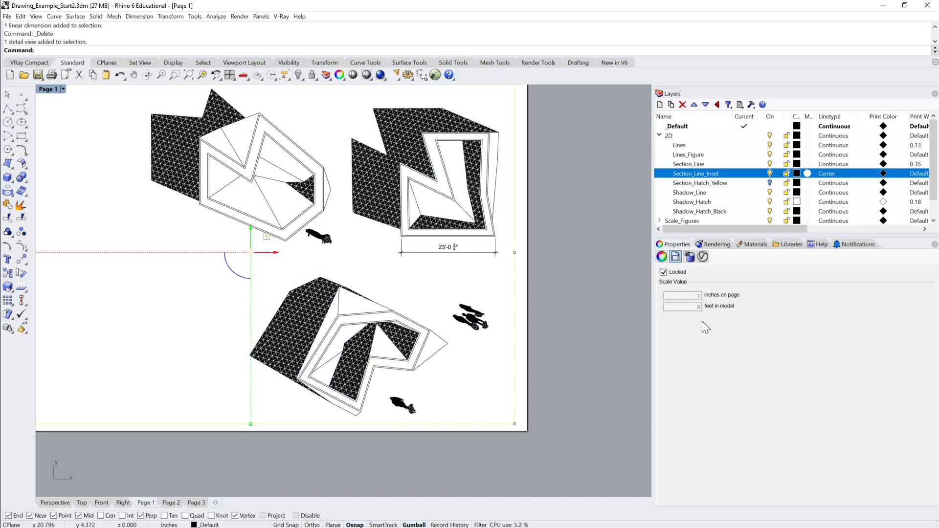
key("ctrl+shift+e")
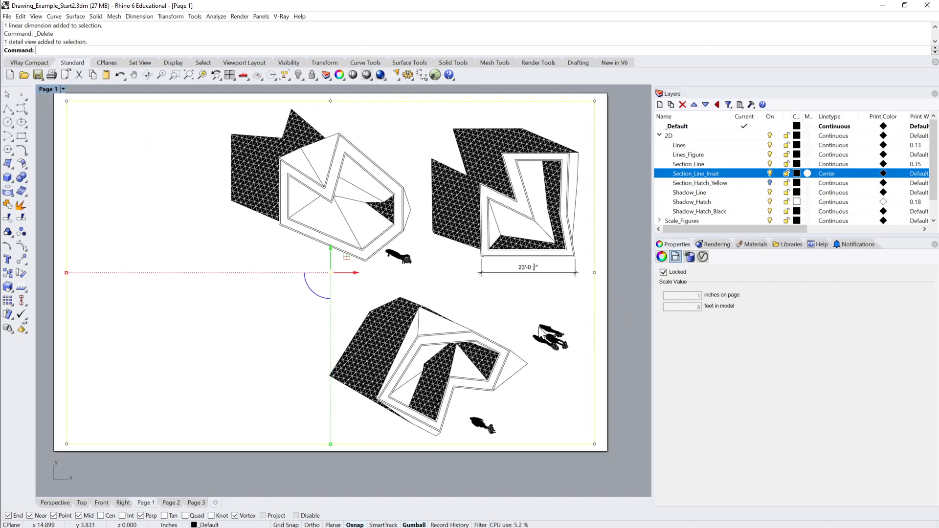
left_click(614, 307)
scroll(430, 284, "up", 3)
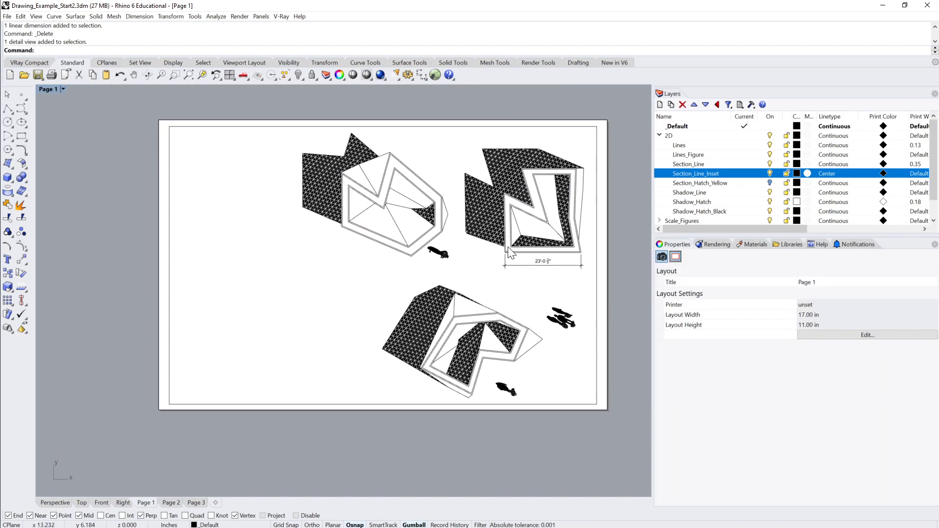
scroll(472, 261, "down", 3)
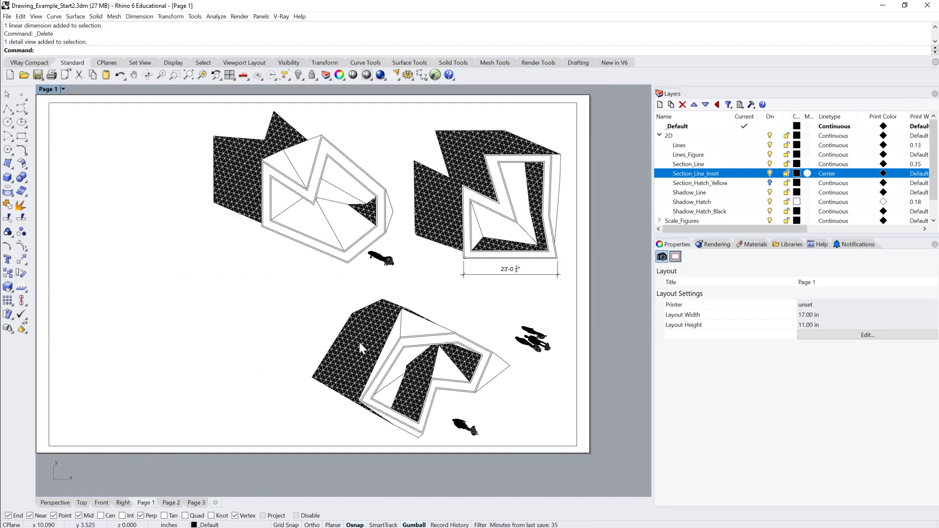
Step: From the Top viewport, set the model space scale of the Foot-Inch Architectural 1 annotation style to 48 and apply it
left_click(84, 503)
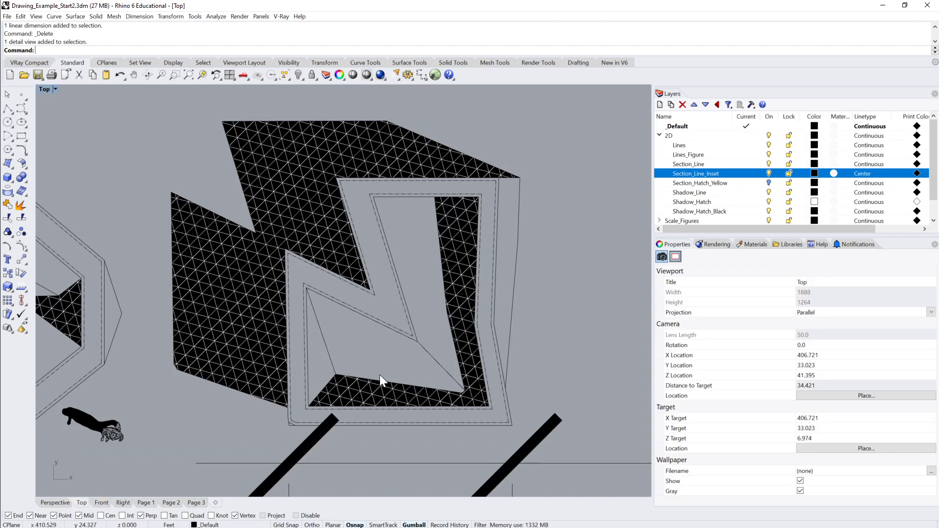
scroll(380, 374, "down", 5)
scroll(414, 313, "up", 4)
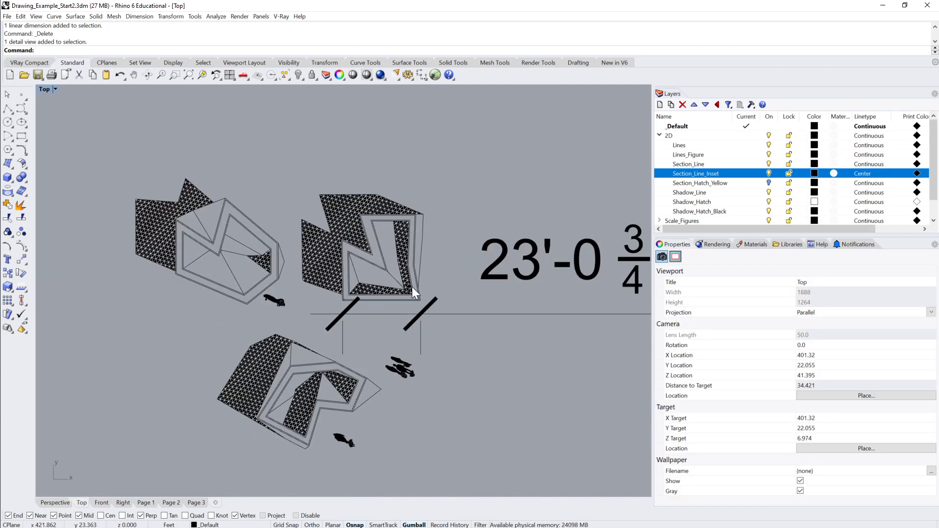
right_click_drag(483, 288, 467, 293)
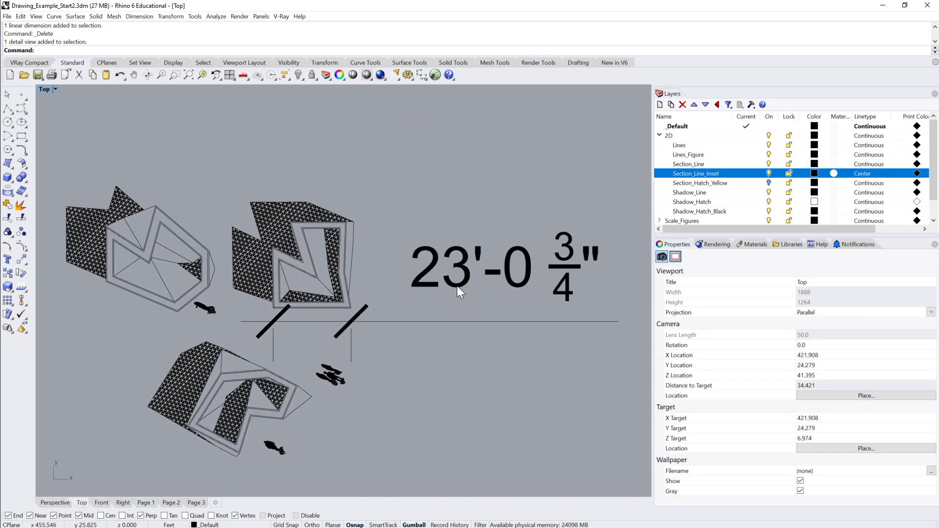
type("Options")
key("Return")
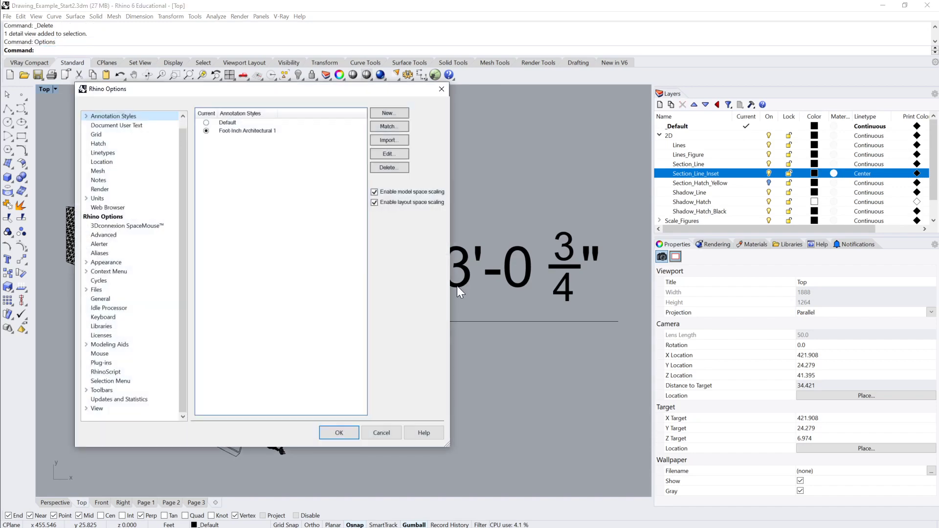
left_click(247, 131)
left_click(87, 115)
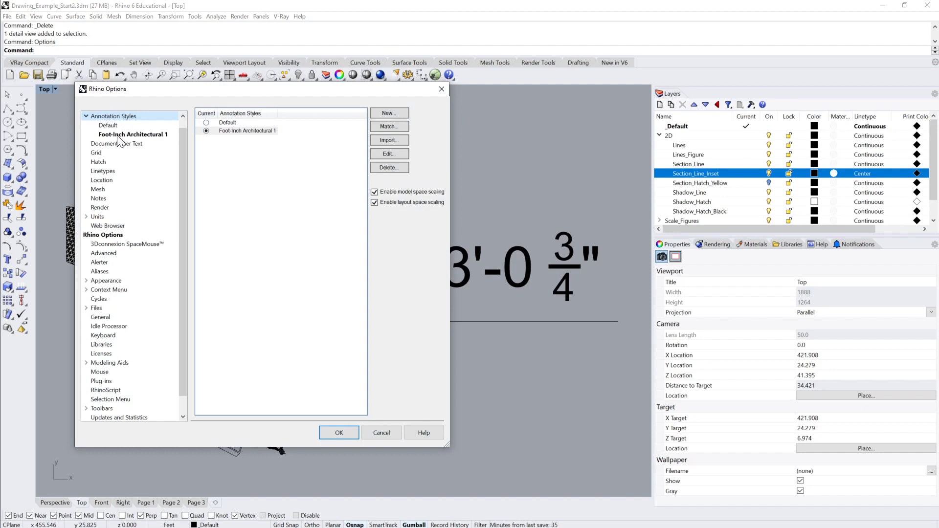
left_click(117, 136)
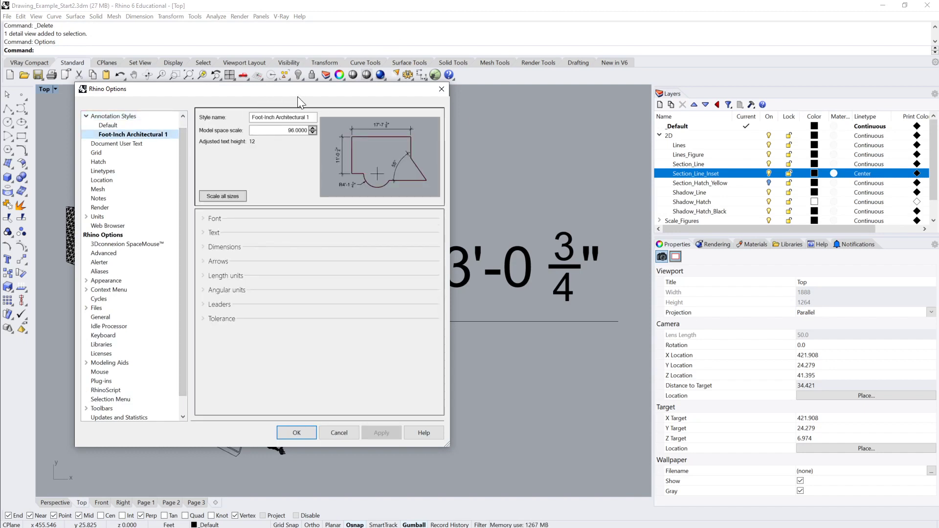
left_click_drag(327, 92, 185, 100)
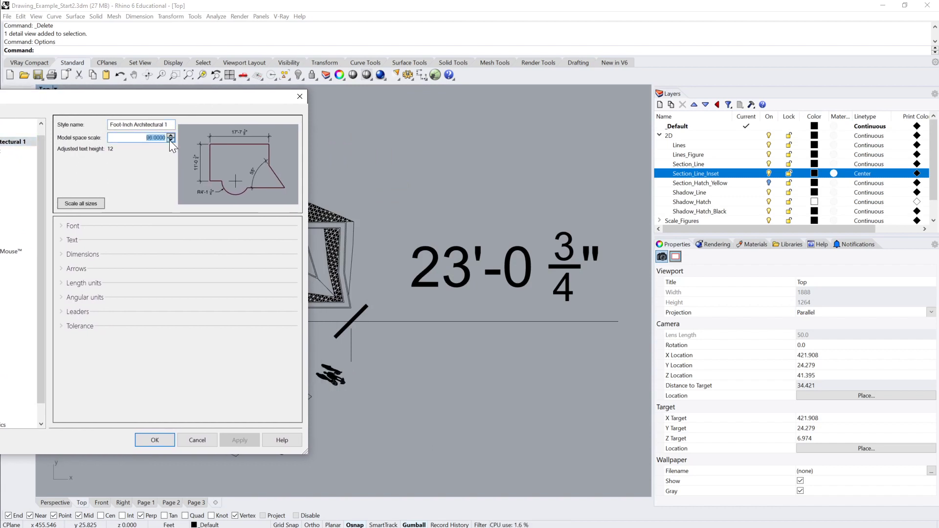
type("48")
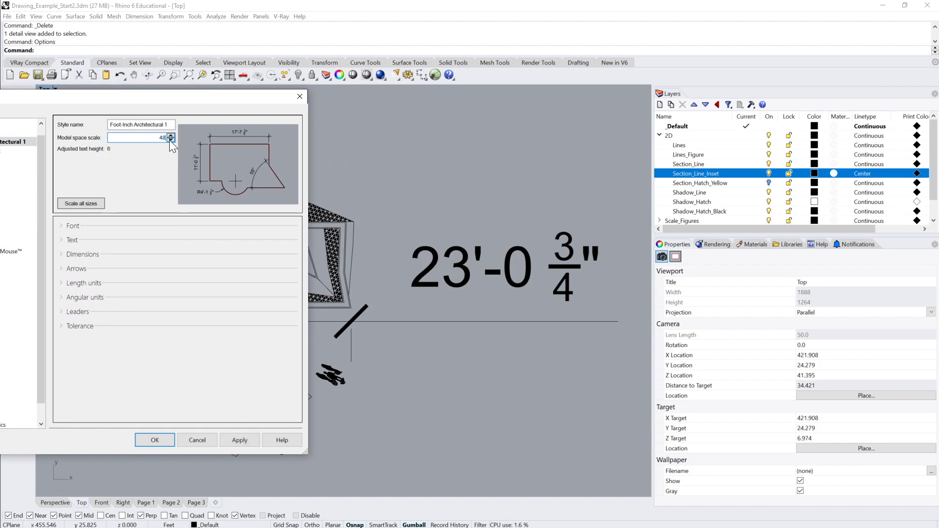
left_click(248, 440)
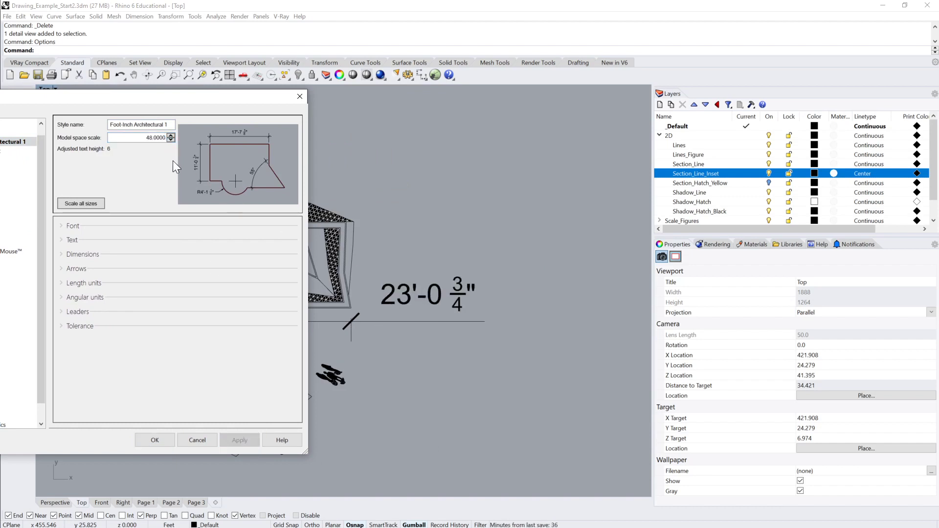
Step: Set the Foot-Inch Architectural 1 style's model space scale to 12, accept the options, and inspect the dimension in the Top viewport
type("12")
left_click(243, 442)
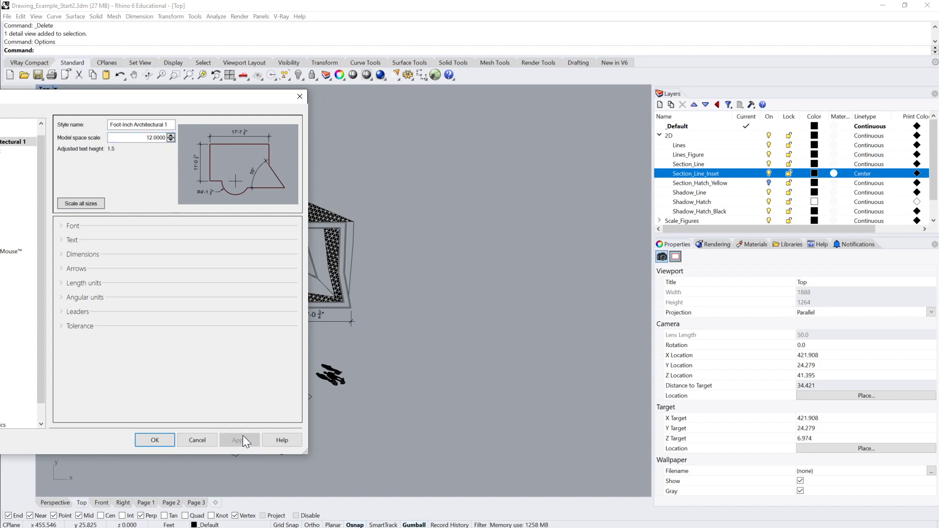
left_click(155, 440)
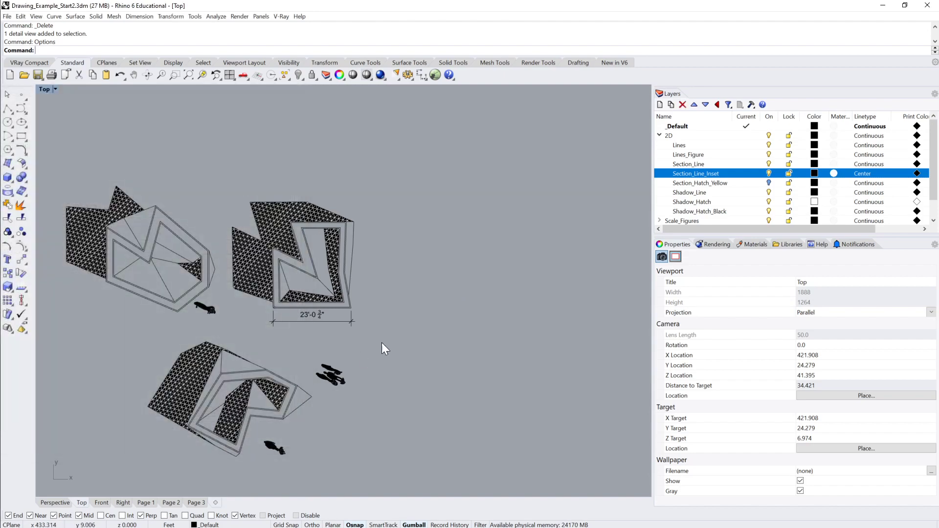
mouse_move(381, 343)
right_mouse_down()
mouse_move(497, 307)
mouse_move(504, 269)
mouse_move(448, 272)
right_mouse_up()
scroll(497, 307, "up", 5)
scroll(447, 271, "down", 4)
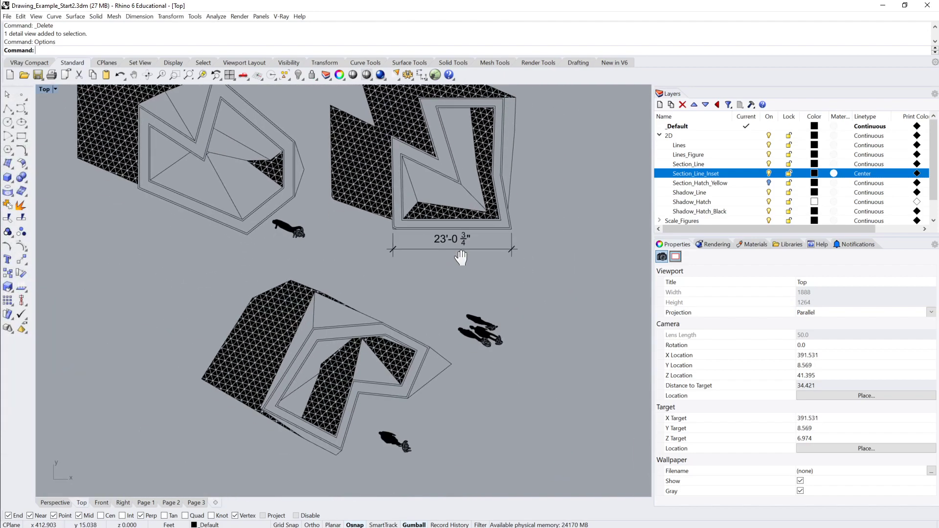
scroll(411, 296, "up", 2)
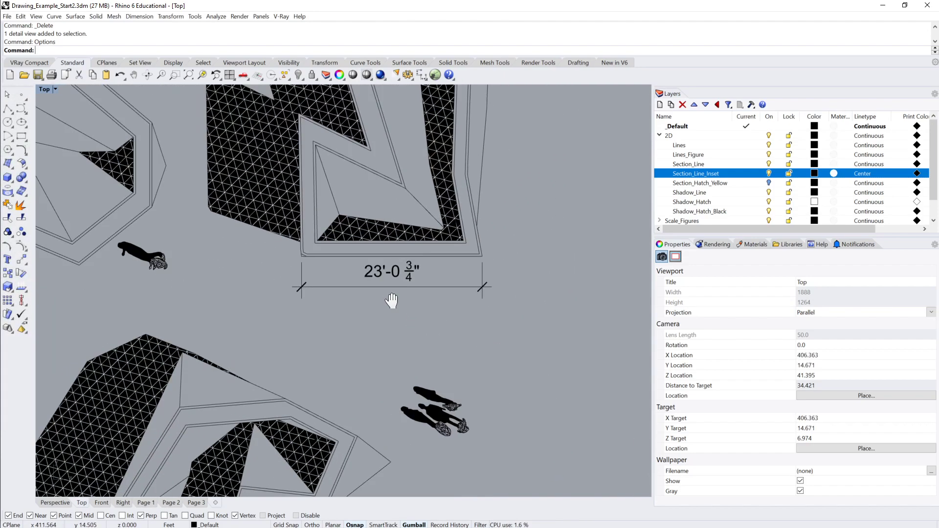
Step: Reopen the annotation style options, set the Foot-Inch Architectural 1 model space scale to 2, and check the dimension in the Top viewport
key("Return")
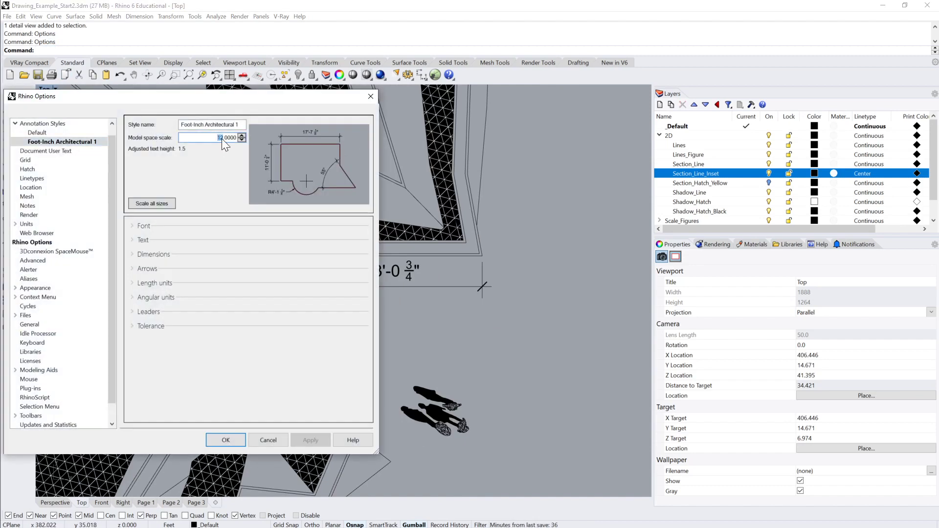
type("2")
left_click(307, 439)
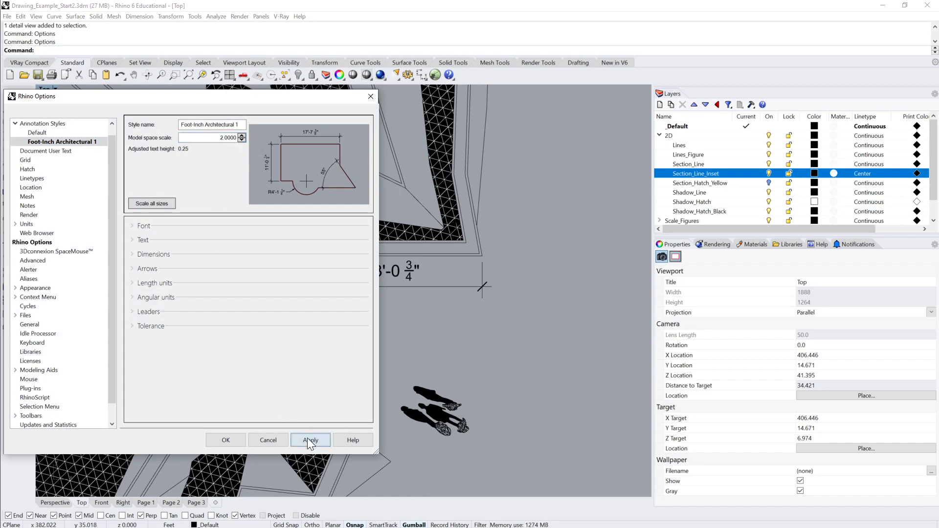
left_click(226, 439)
scroll(373, 283, "up", 5)
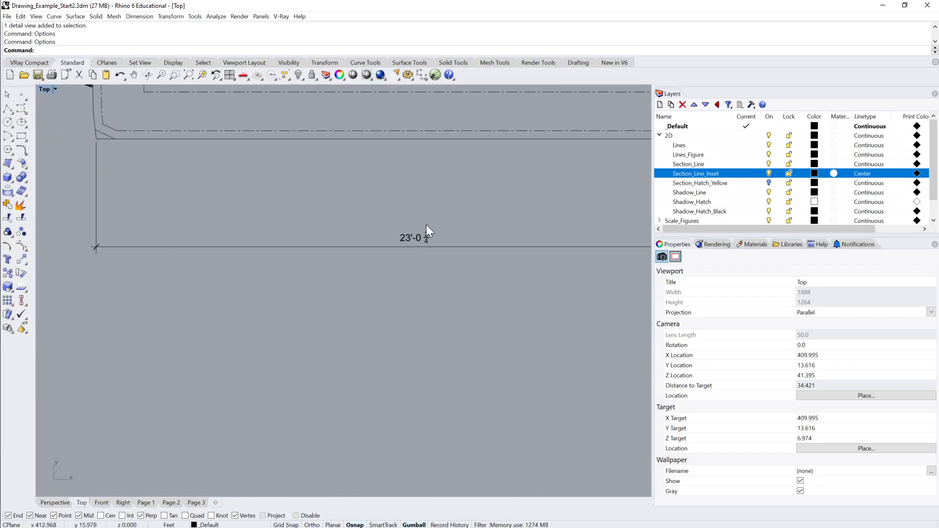
right_click_drag(427, 225, 315, 321)
scroll(315, 316, "down", 4)
scroll(314, 321, "down", 4)
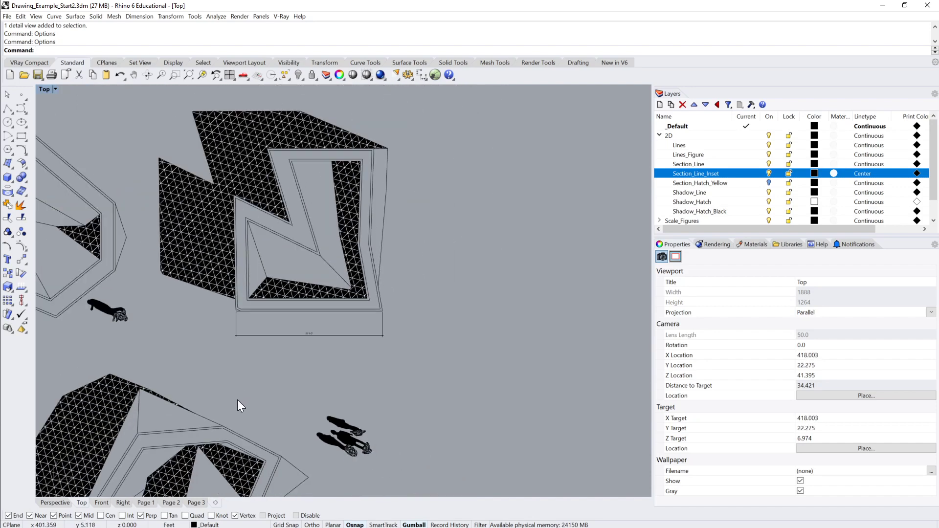
Step: Return to Page 1 and examine the text size of the upper-right section's dimension on the layout
left_click(146, 502)
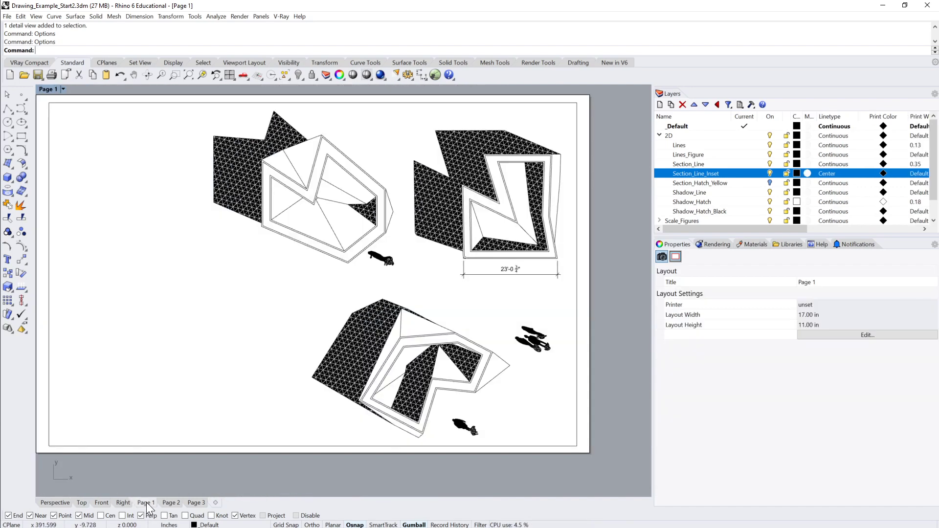
scroll(513, 242, "down", 2)
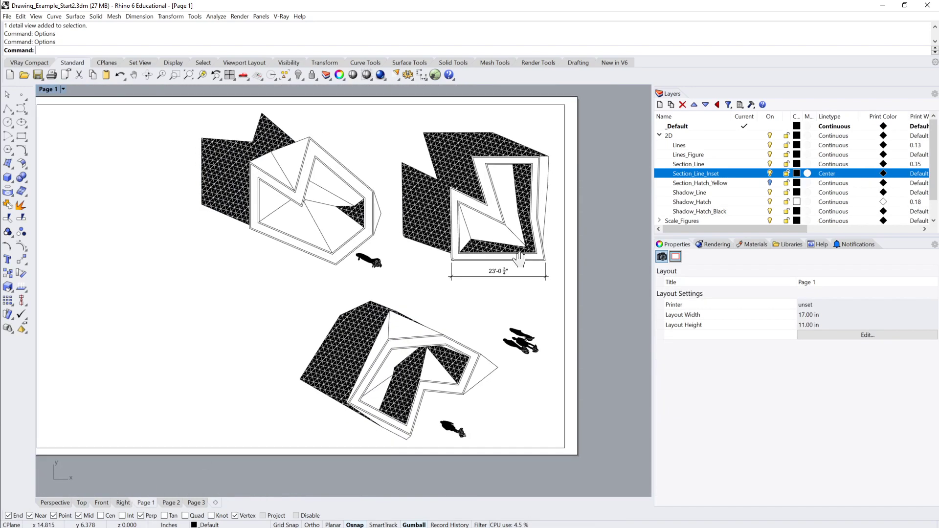
right_click_drag(513, 242, 540, 261)
scroll(541, 263, "up", 3)
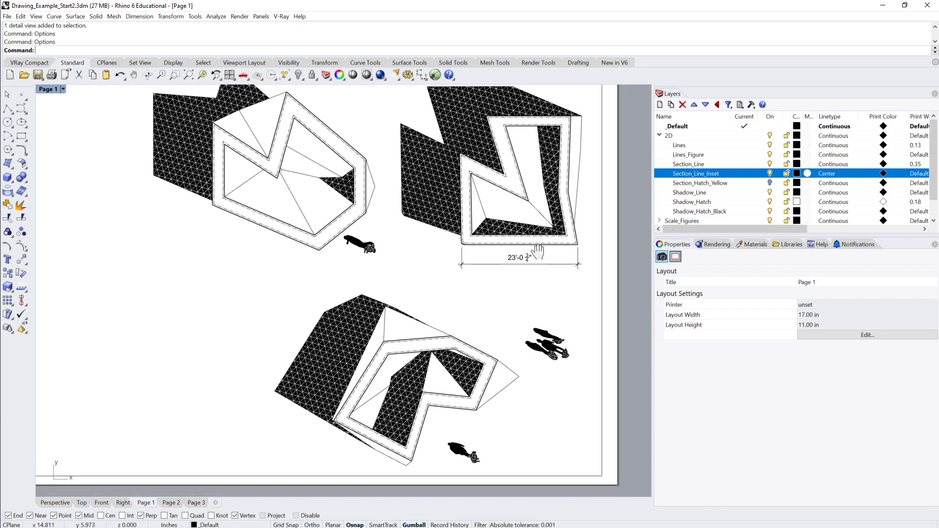
scroll(545, 265, "down", 2)
right_click_drag(550, 267, 553, 276)
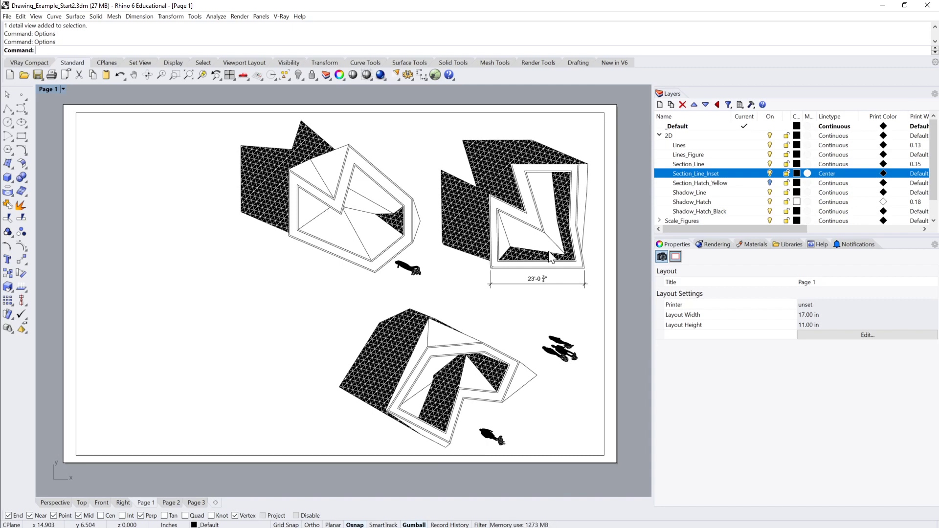
right_click_drag(505, 271, 460, 252)
right_click_drag(571, 261, 546, 267)
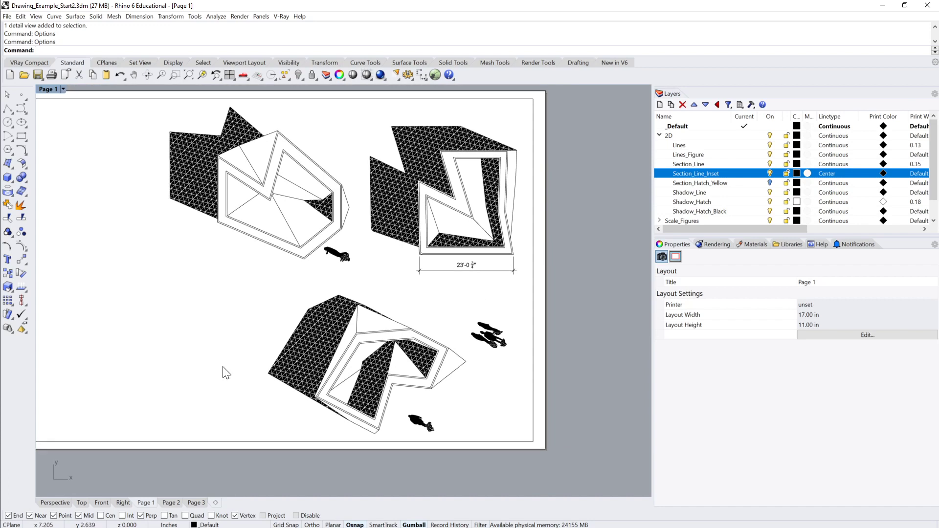
Step: Compare the dimension's text size on the Page 2 layout with its text size on Page 1
left_click(174, 501)
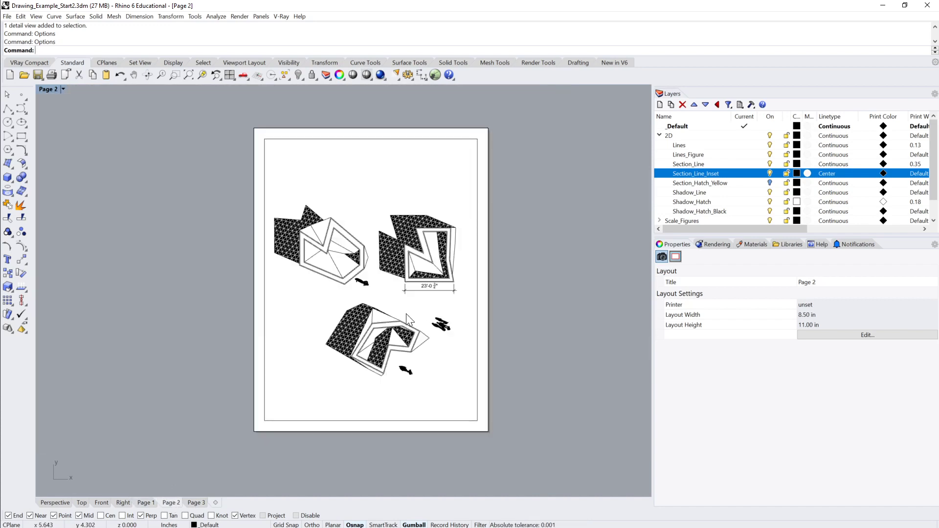
left_click(149, 503)
right_click_drag(425, 283, 478, 295)
scroll(510, 288, "down", 2)
scroll(510, 288, "up", 3)
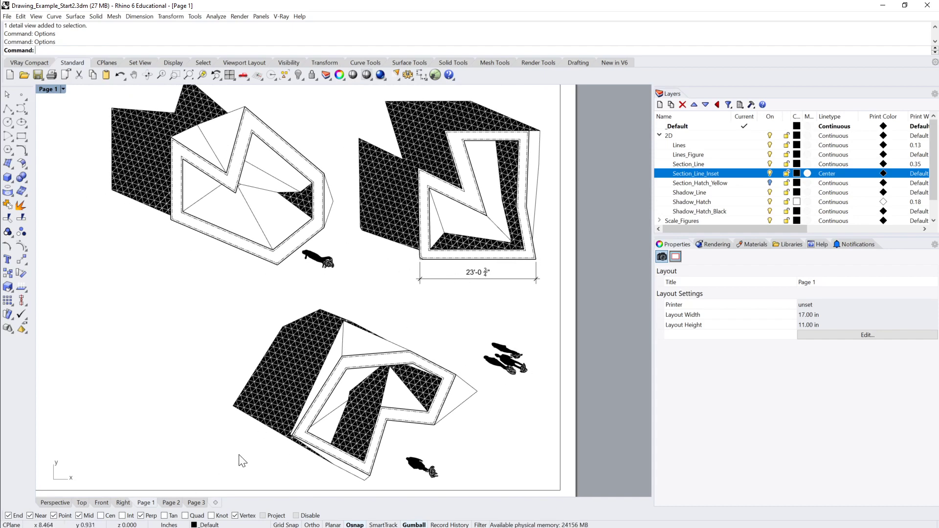
Step: Reduce the drawing's scale inside the Page 2 detail and check the dimension's text size relative to the section on the layout
right_click_drag(438, 328, 442, 300)
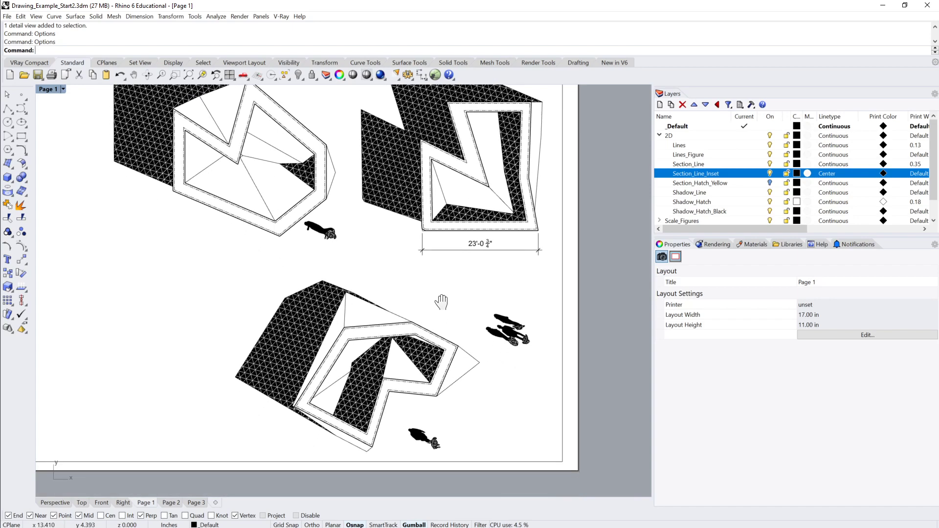
left_click(175, 500)
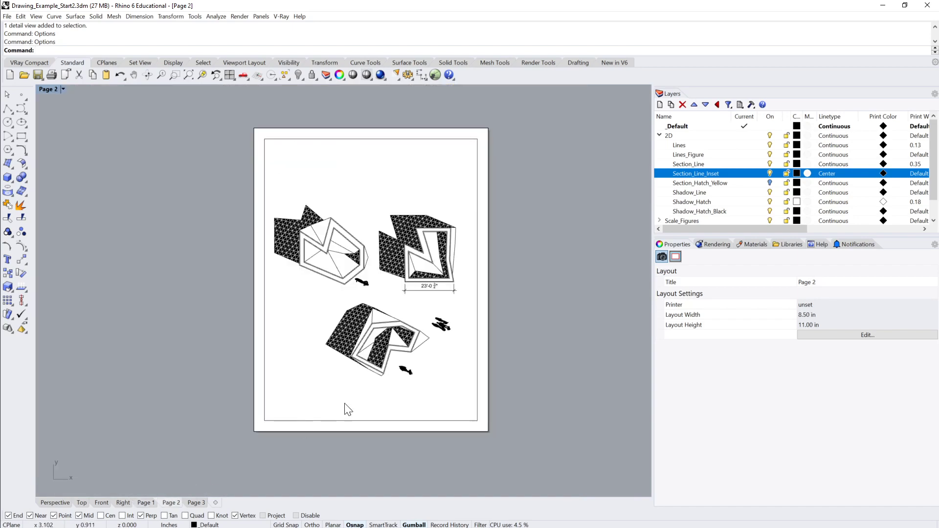
double_click(440, 294)
scroll(440, 292, "up", 2)
scroll(440, 292, "down", 5)
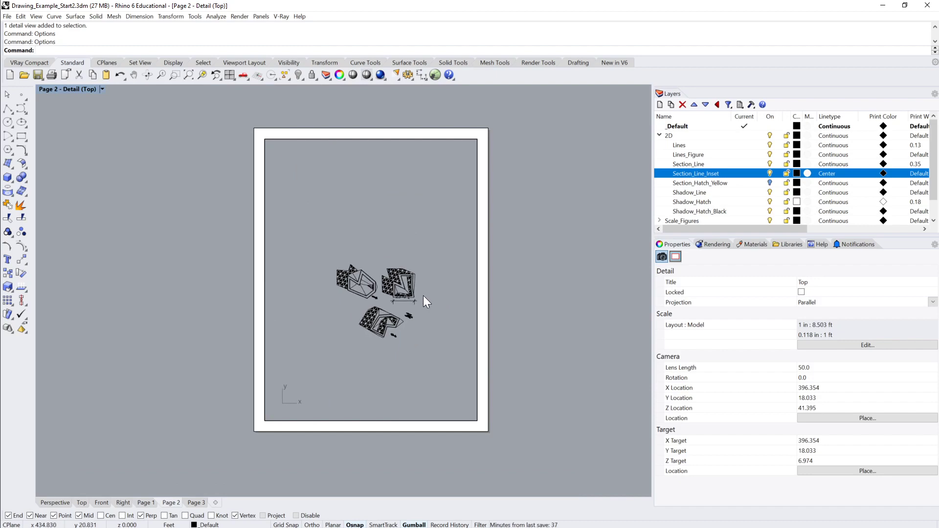
double_click(512, 286)
scroll(432, 304, "up", 3)
scroll(432, 304, "up", 4)
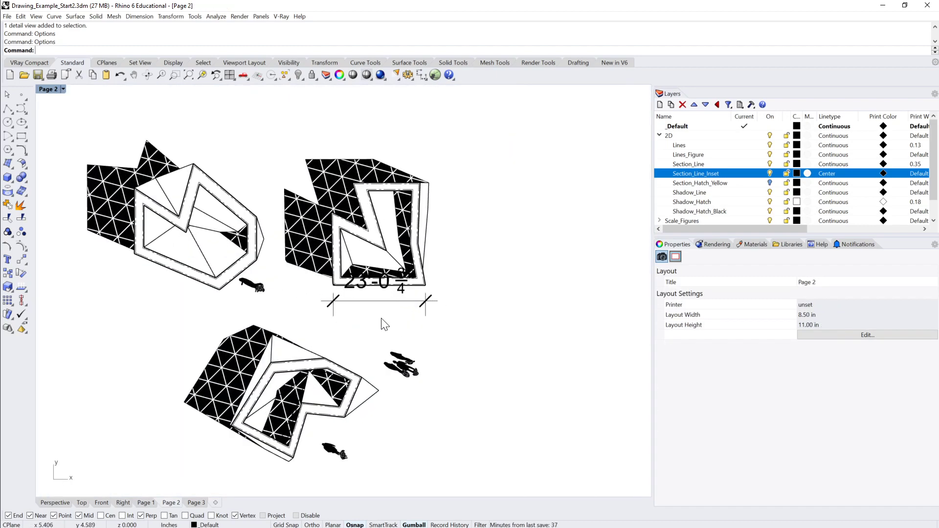
scroll(462, 275, "down", 5)
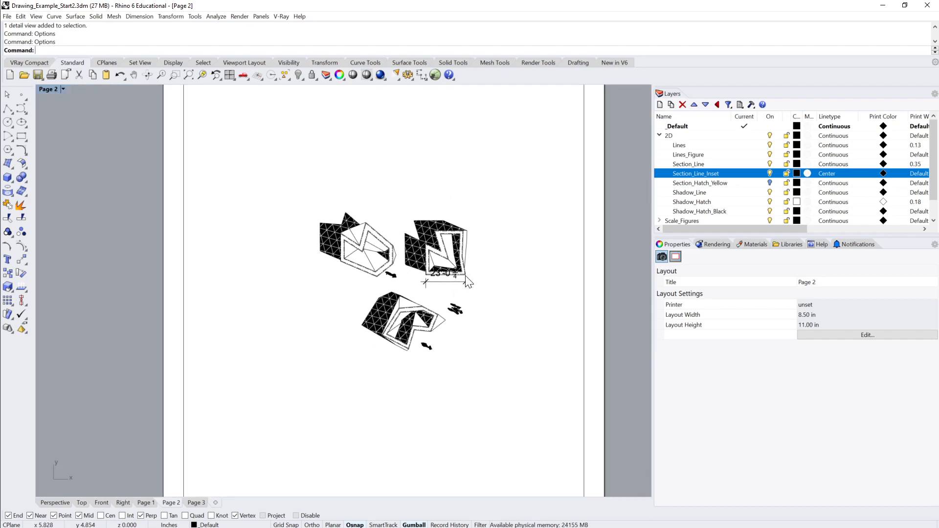
scroll(433, 299, "up", 3)
scroll(433, 298, "down", 3)
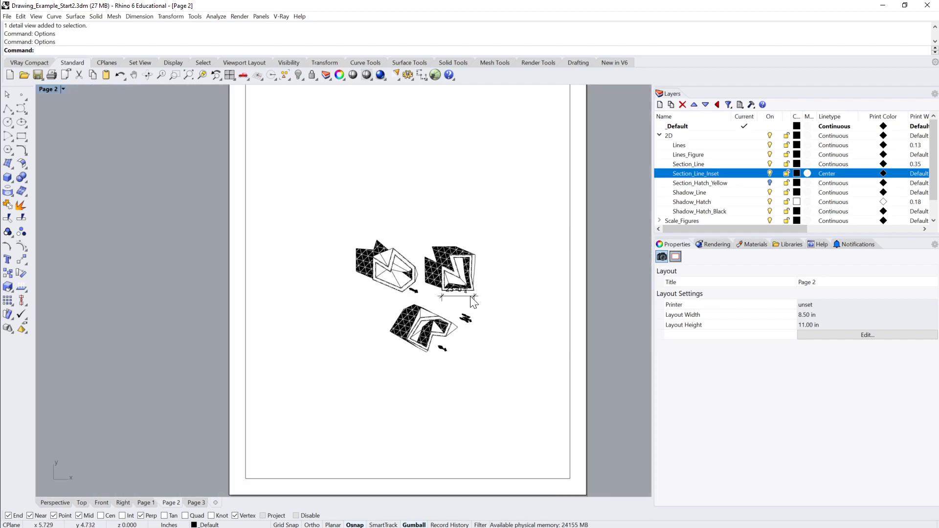
Step: Enlarge the dimensioned section inside the Page 2 detail, return to layout space, and check the dimension's text size
double_click(503, 300)
scroll(500, 298, "up", 5)
mouse_move(402, 285)
right_mouse_down()
mouse_move(431, 325)
mouse_move(392, 359)
mouse_move(390, 375)
right_mouse_up()
scroll(389, 362, "down", 1)
scroll(404, 363, "up", 2)
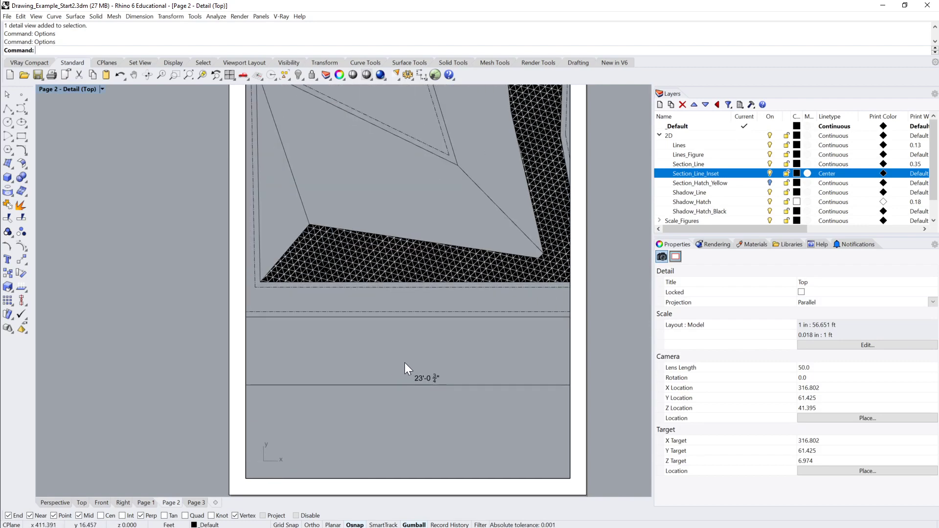
scroll(408, 362, "down", 3)
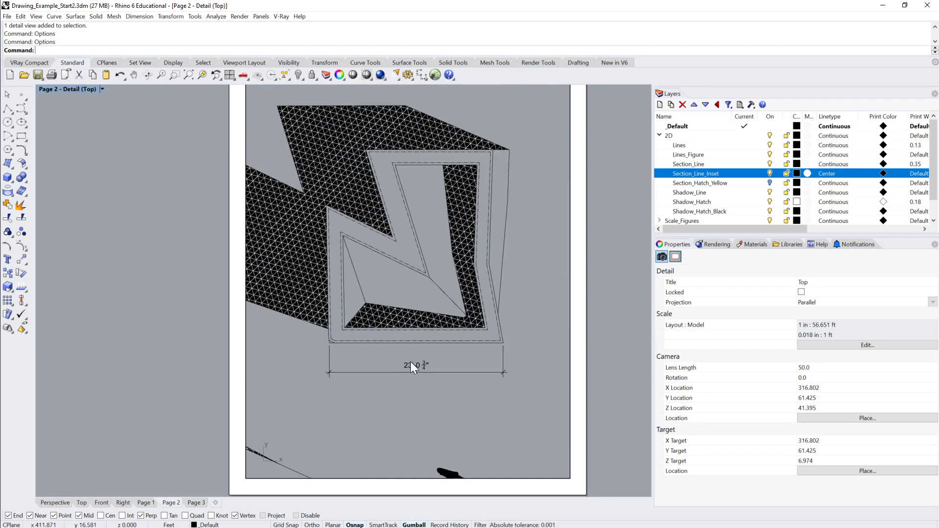
double_click(565, 325)
right_click_drag(566, 325, 552, 296)
scroll(552, 296, "up", 2)
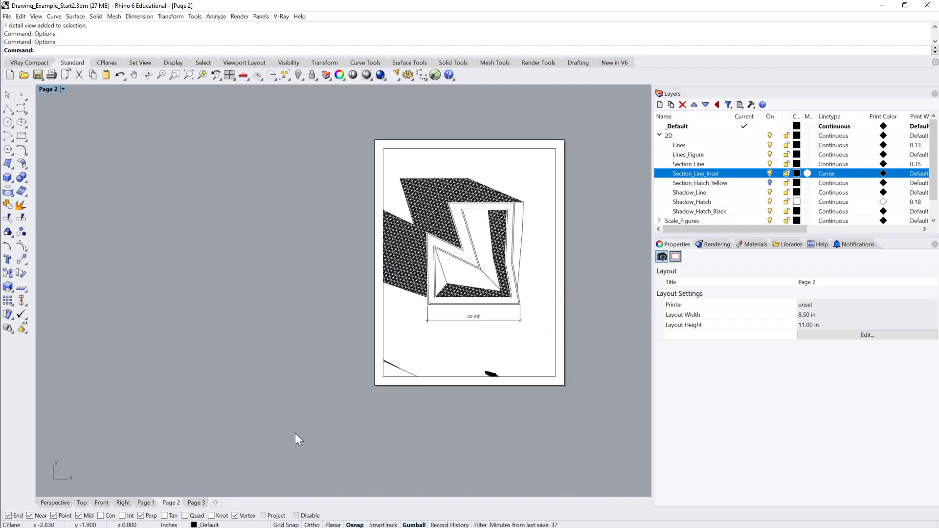
Step: Compare the dimension's text size across Page 1, Page 2, and the Top viewport
left_click(158, 503)
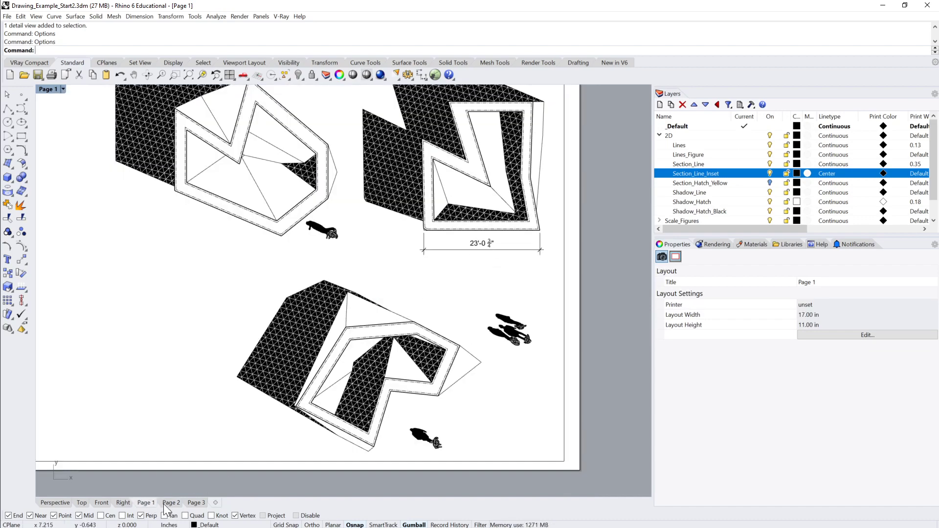
left_click(165, 504)
scroll(376, 331, "up", 2)
right_click_drag(411, 354, 378, 395)
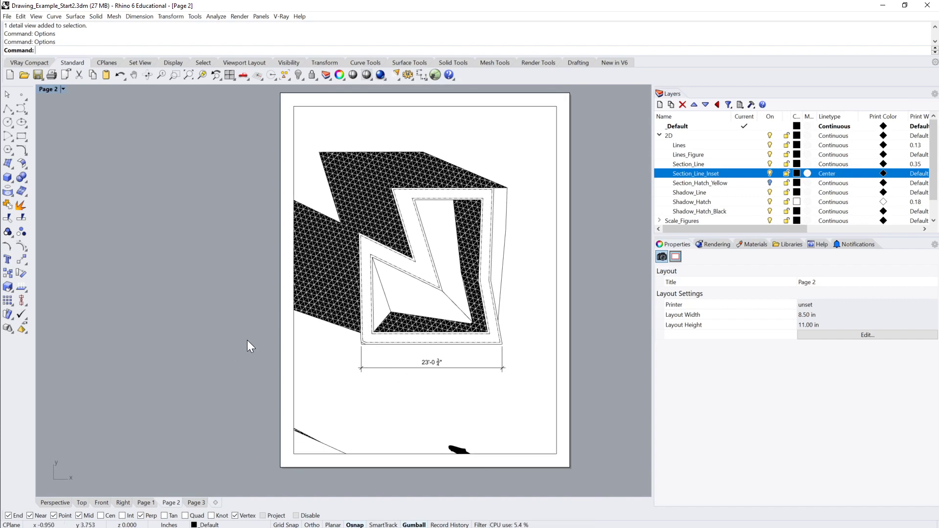
left_click(83, 502)
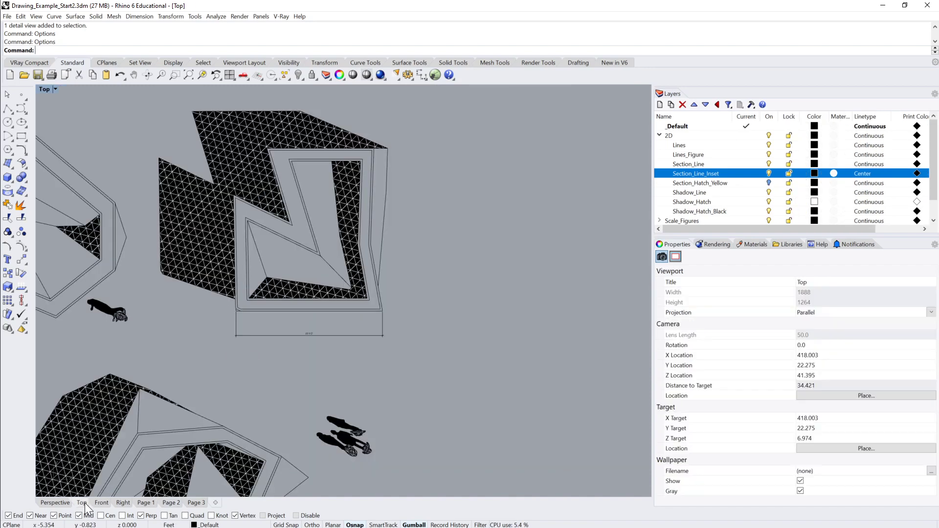
scroll(399, 328, "up", 5)
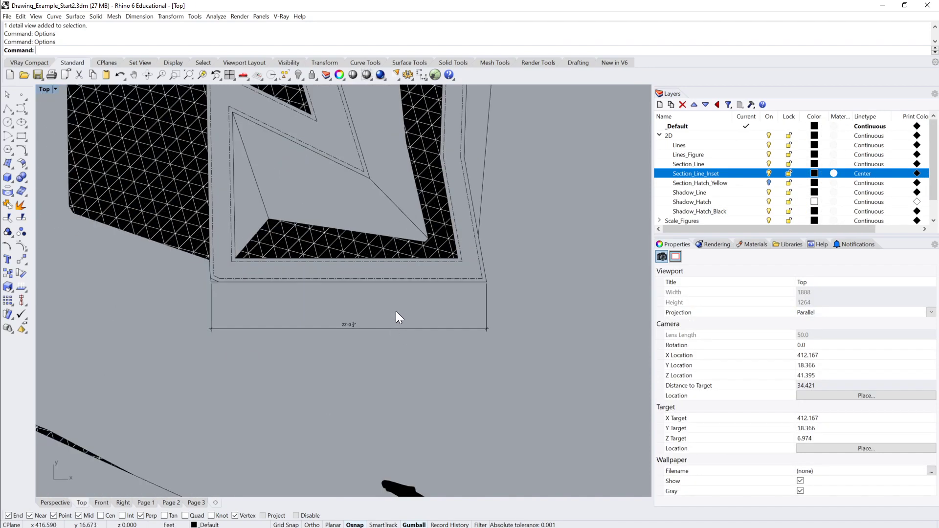
Step: Disable layout space scaling in the document's annotation style options and accept the change
key("BackSpace")
type("Options")
key("Return")
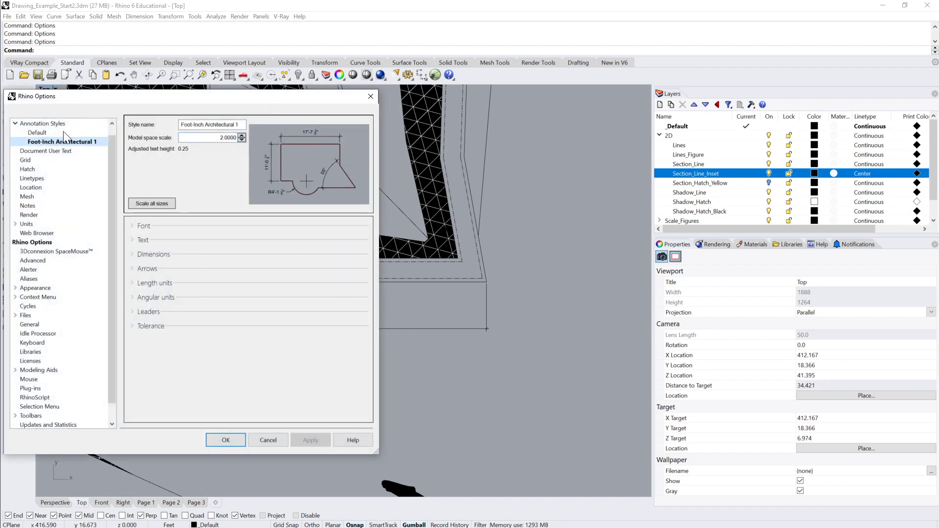
left_click_drag(175, 104, 614, 101)
left_click(472, 129)
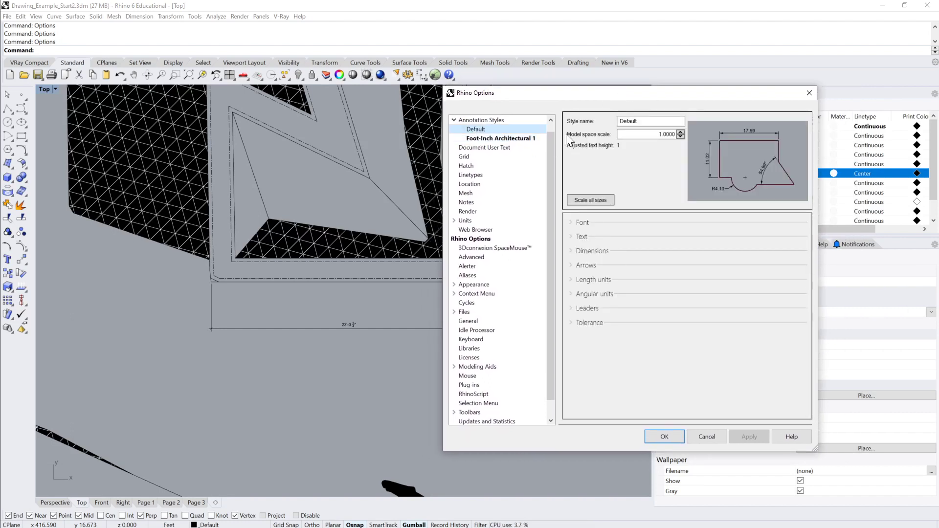
left_click(477, 121)
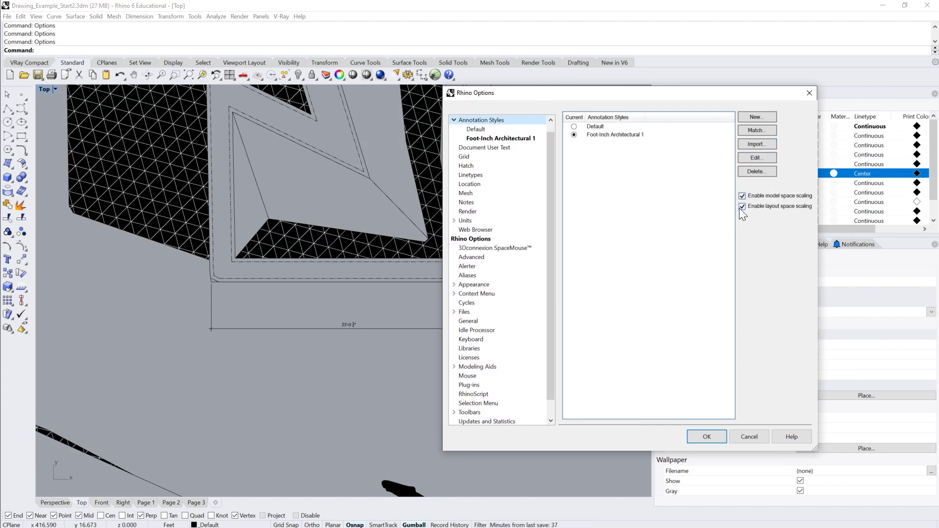
left_click_drag(712, 93, 436, 99)
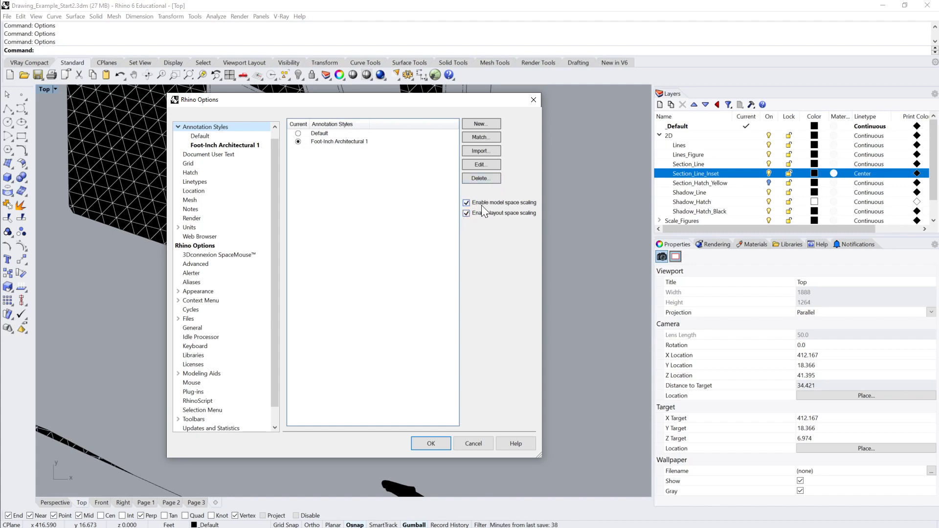
left_click(466, 213)
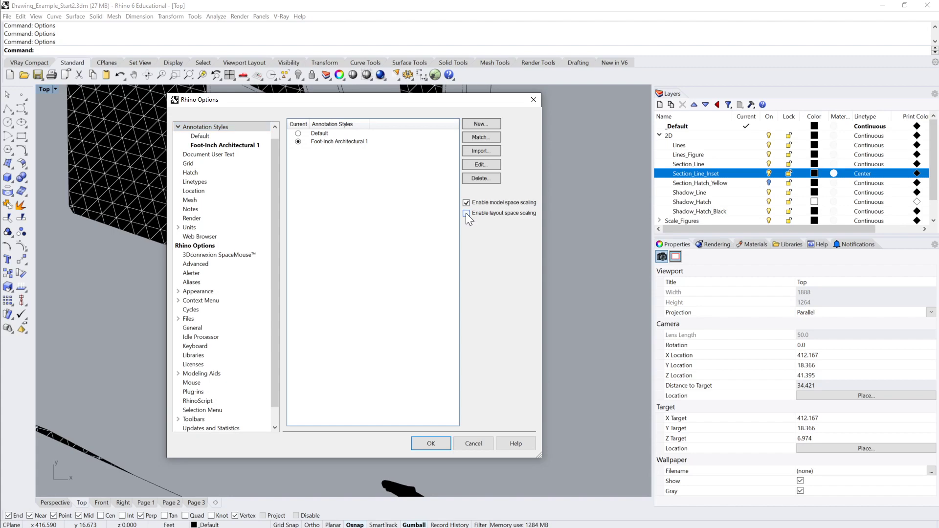
left_click(432, 442)
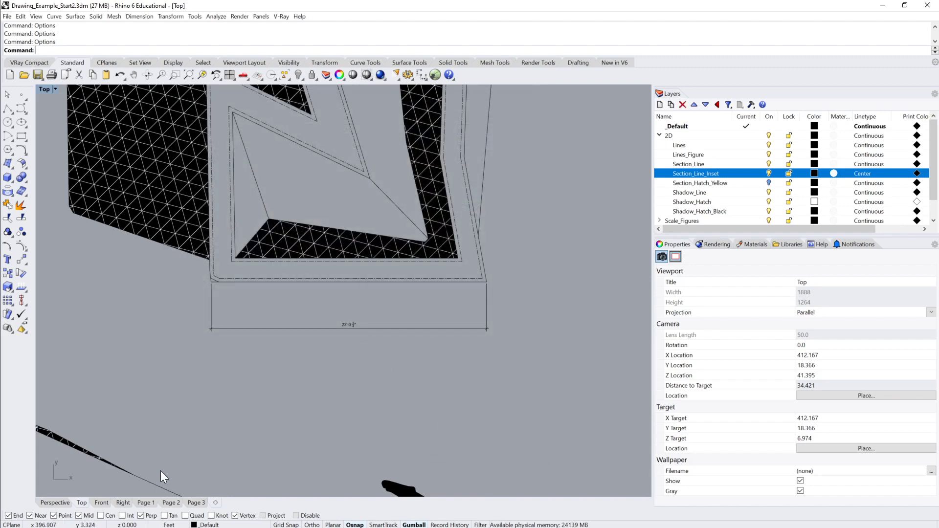
Step: Examine the upper-right section's dimension text on the Page 1 layout with layout space scaling disabled
left_click(145, 502)
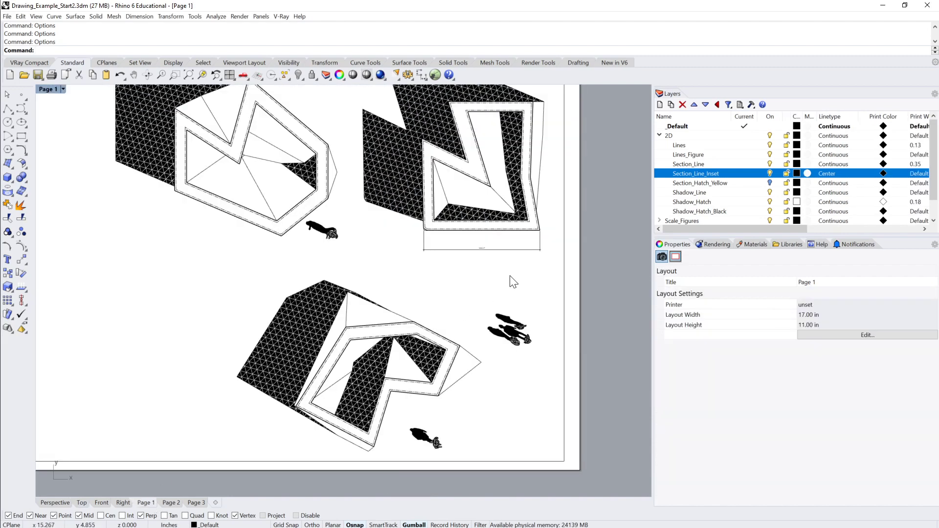
scroll(520, 210, "up", 5)
scroll(469, 291, "down", 5)
scroll(451, 262, "up", 4)
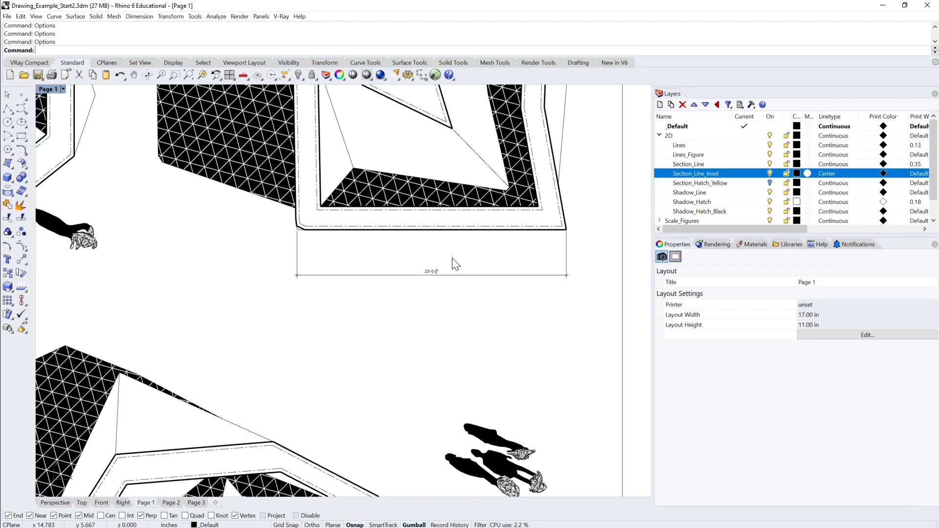
scroll(433, 234, "down", 4)
right_click_drag(433, 235, 454, 207)
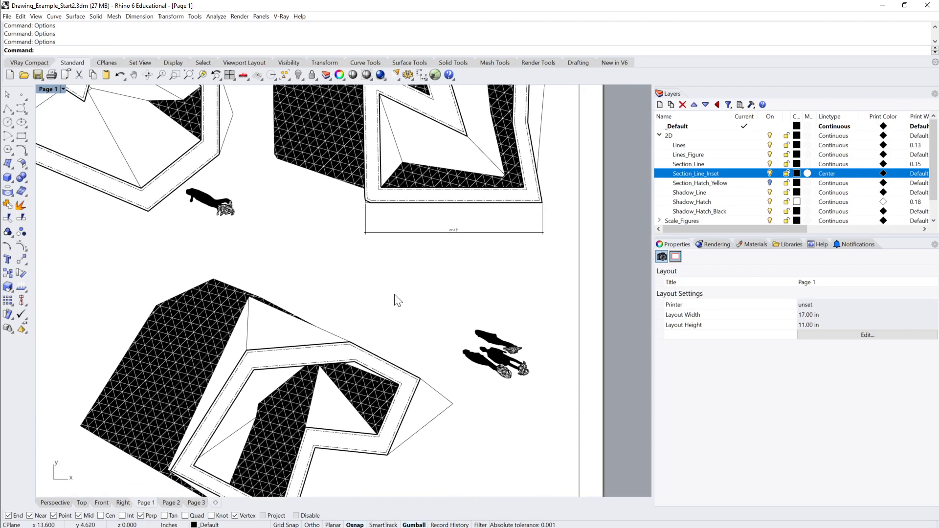
Step: Enlarge the view inside the Page 2 detail around the dimension text and check how its size follows the detail's scale
left_click(168, 503)
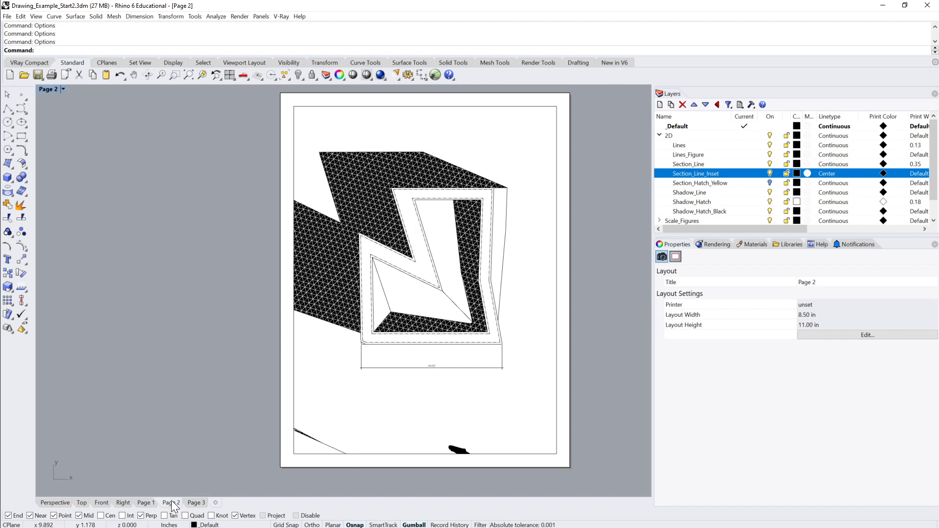
double_click(442, 366)
scroll(447, 364, "up", 5)
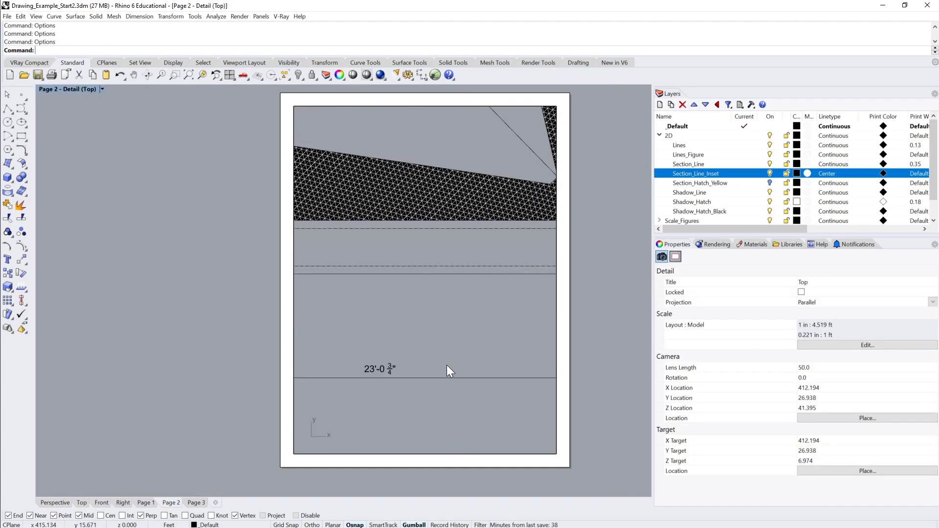
right_click_drag(428, 349, 532, 248)
scroll(467, 300, "up", 7)
scroll(451, 266, "down", 2)
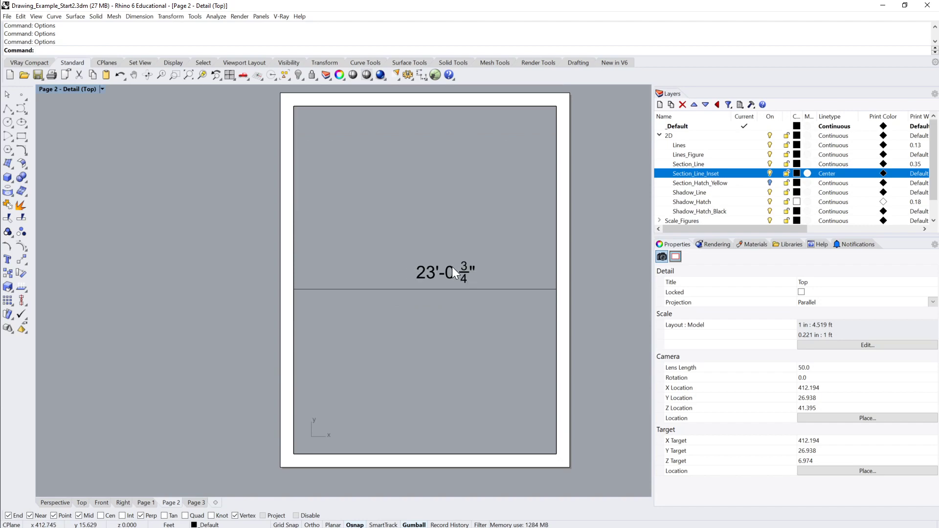
double_click(566, 301)
Step: Select the section's dimension inside the Page 1 detail, review its text and dimension line properties, and return to layout space
left_click(146, 502)
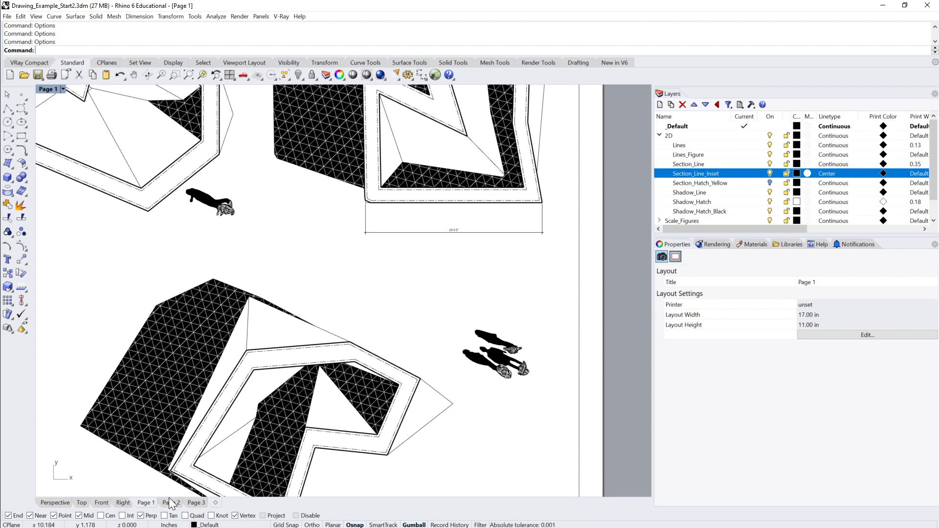
double_click(468, 233)
left_click(468, 232)
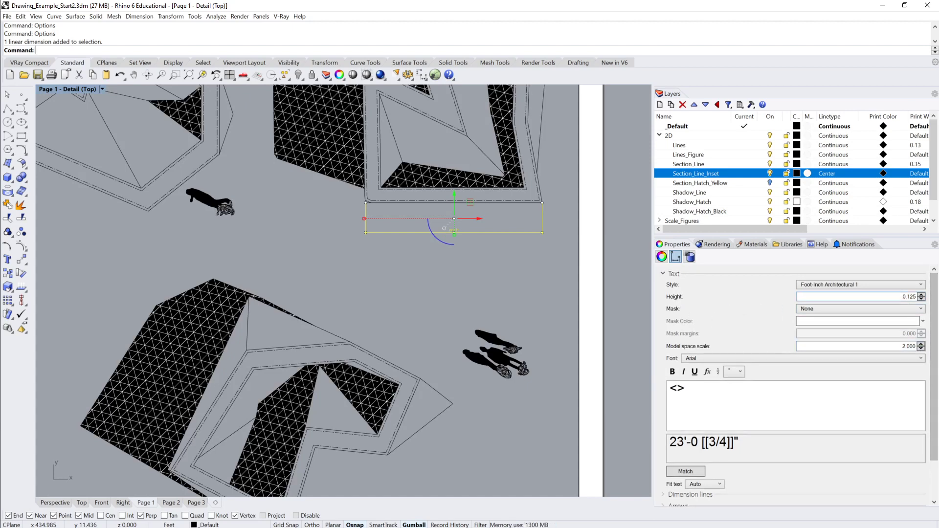
scroll(671, 452, "down", 3)
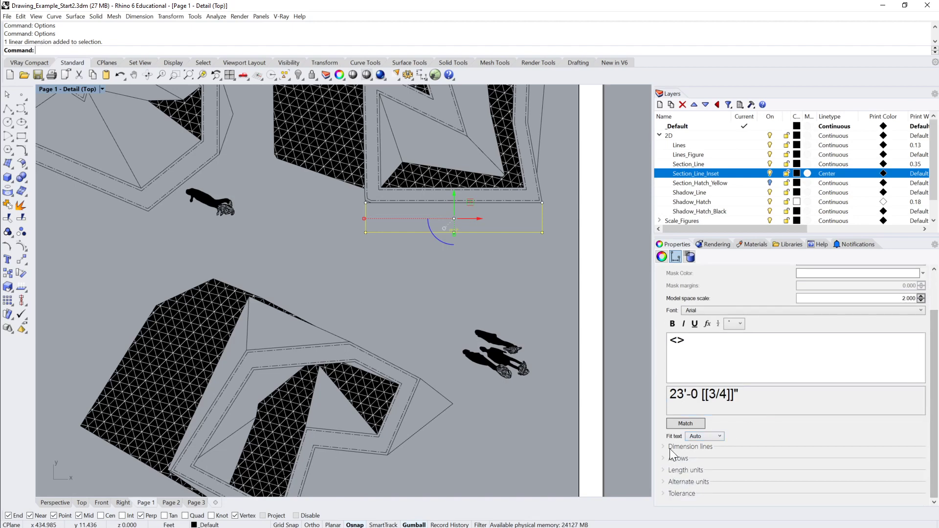
left_click(669, 447)
scroll(755, 424, "down", 1)
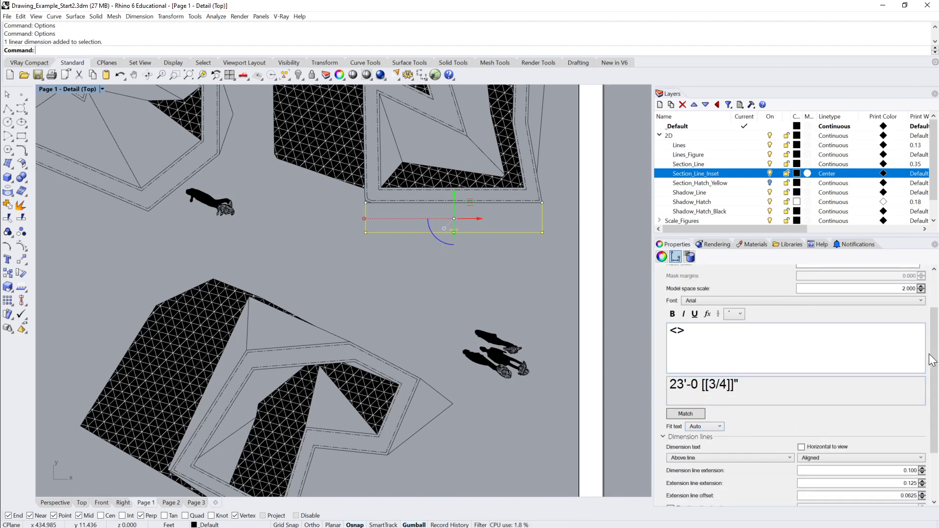
scroll(931, 361, "down", 3)
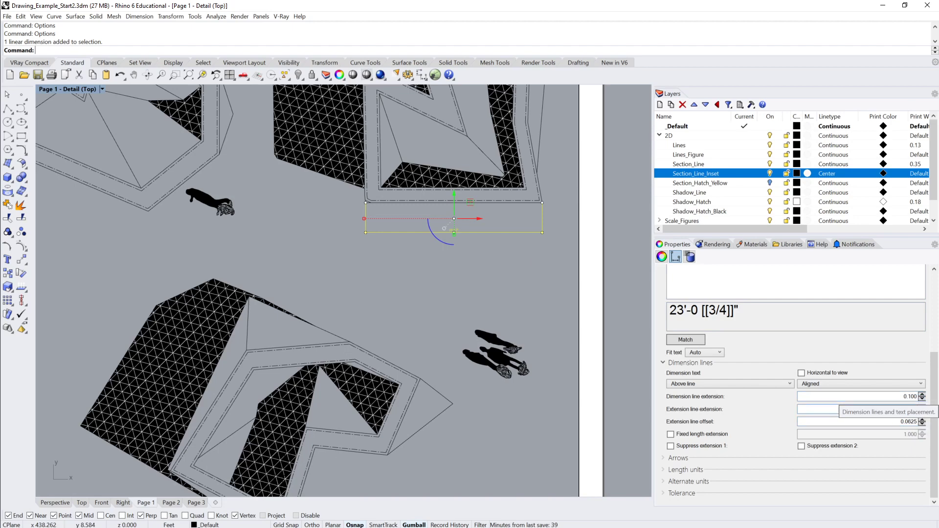
left_click_drag(935, 385, 935, 380)
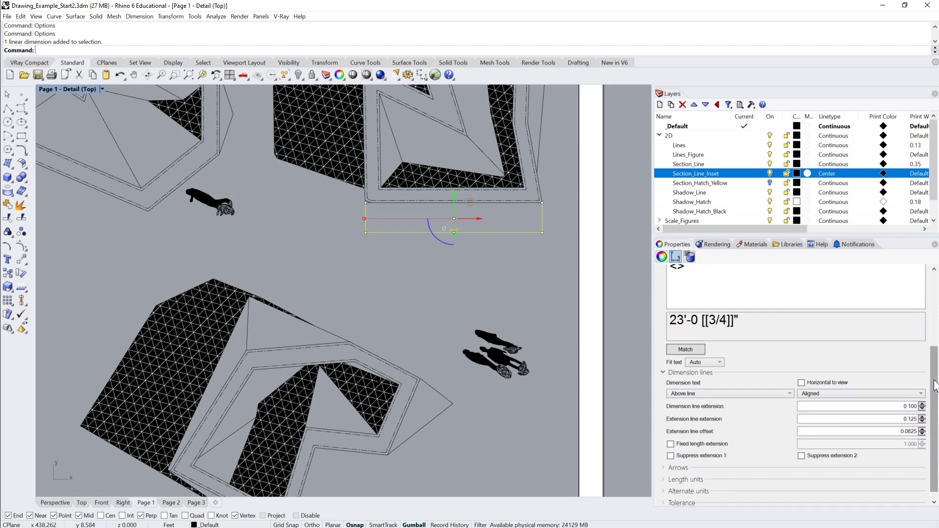
scroll(919, 385, "up", 5)
double_click(473, 285)
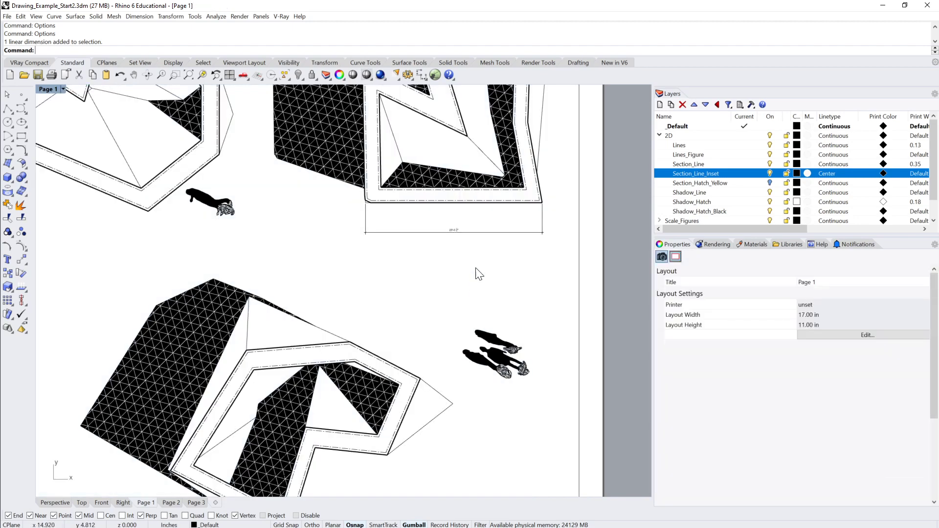
Step: Set the model space scale of the upper-right section's dimension to 10 inside the Page 1 detail and return to layout space
double_click(478, 238)
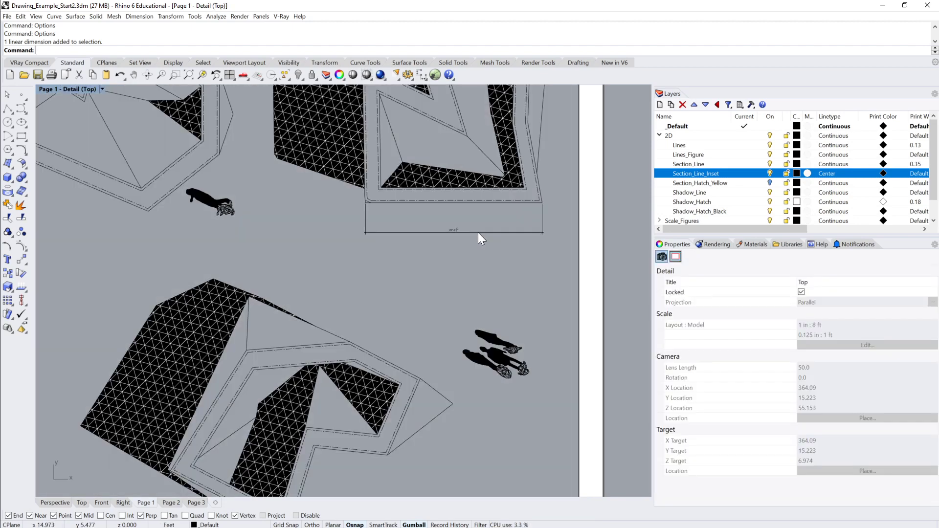
left_click(477, 233)
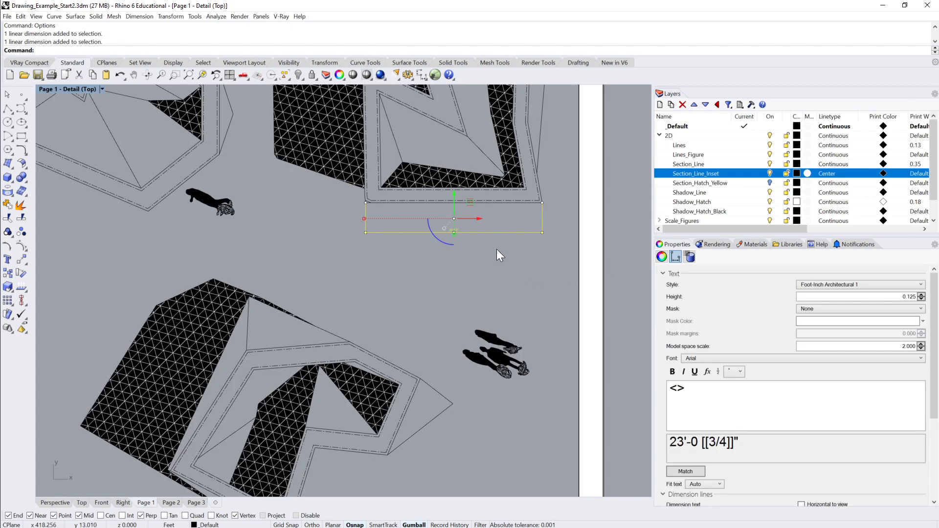
left_click(479, 242)
left_click(476, 232)
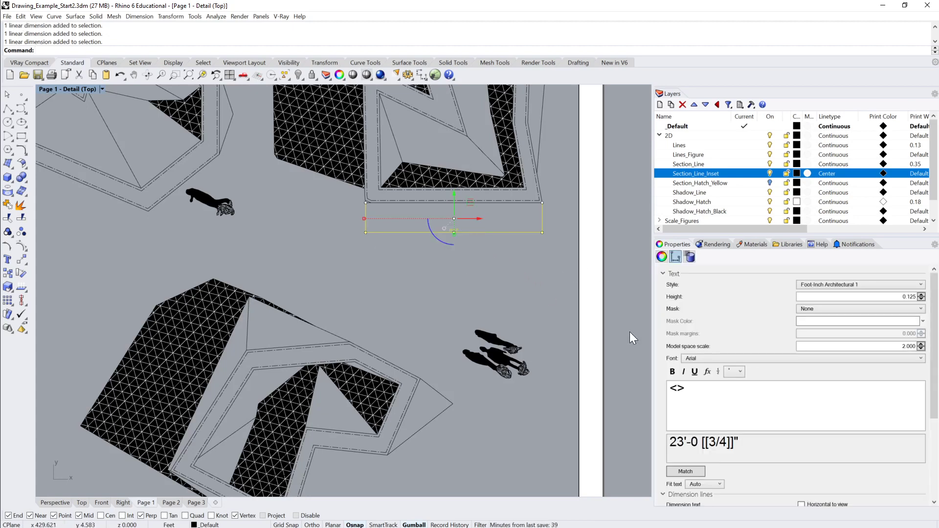
left_click(902, 347)
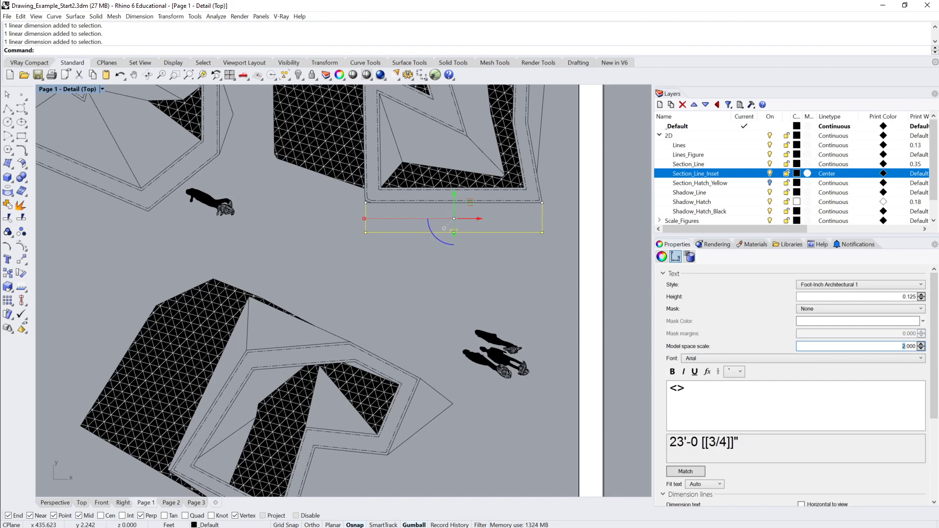
type("1")
key("Return")
double_click(902, 346)
type("10")
key("Return")
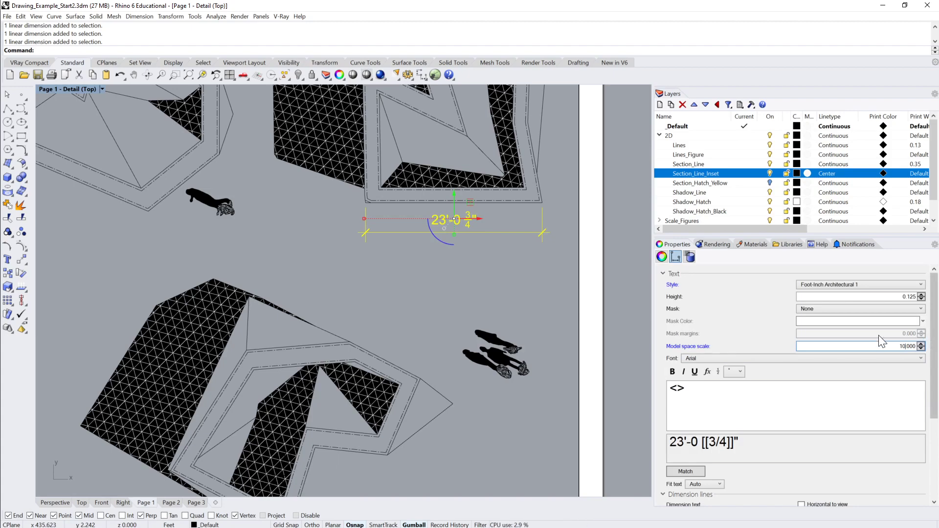
double_click(544, 282)
scroll(543, 278, "down", 5)
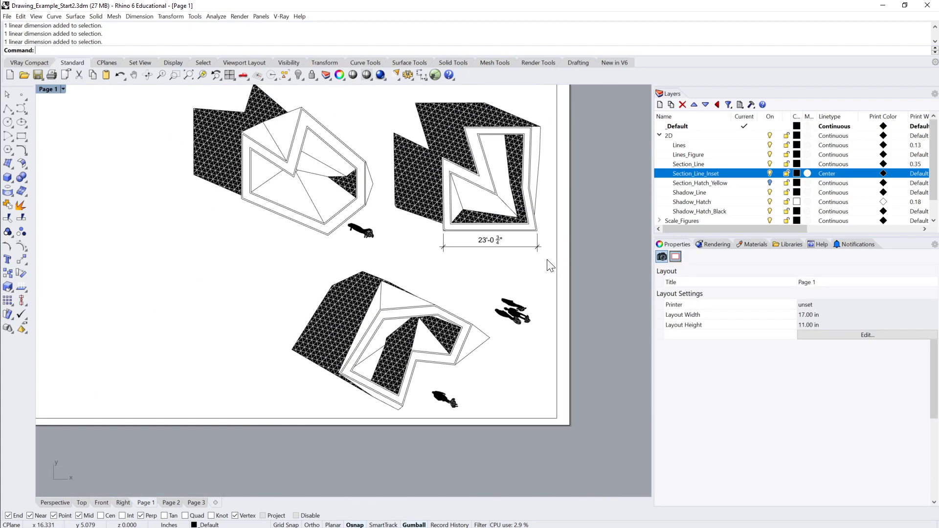
right_click_drag(409, 276, 478, 310)
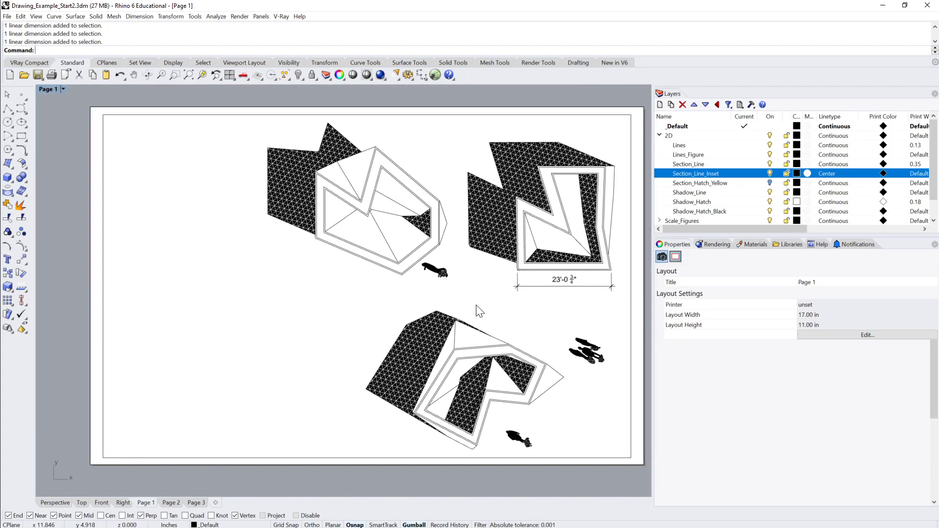
Step: Reframe the Page 2 detail so all three sections and the dimension fit on the sheet, and return to layout space
left_click(171, 503)
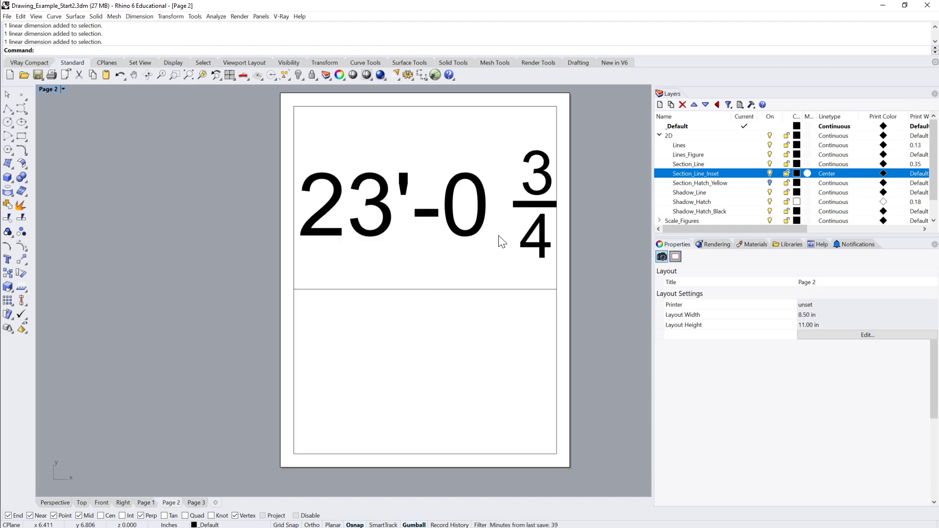
double_click(472, 259)
scroll(478, 282, "down", 3)
scroll(480, 298, "down", 8)
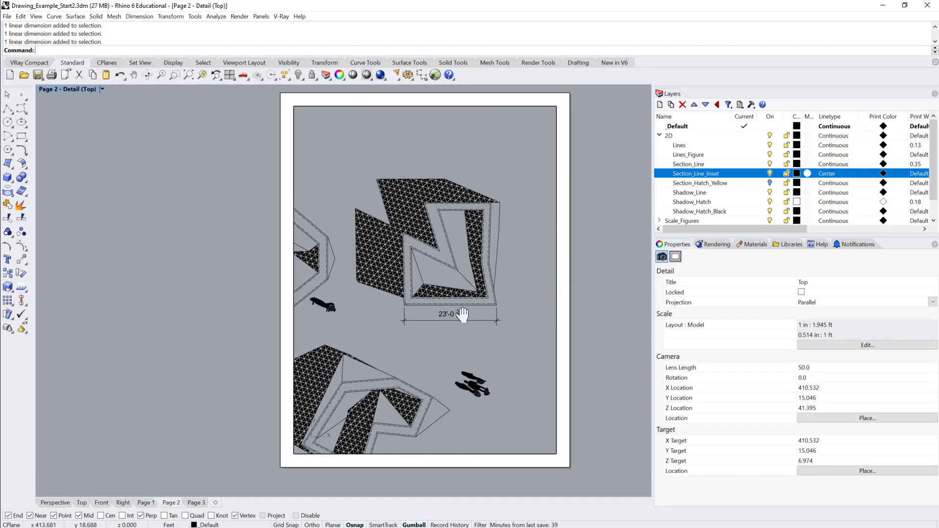
right_click_drag(492, 290, 517, 281)
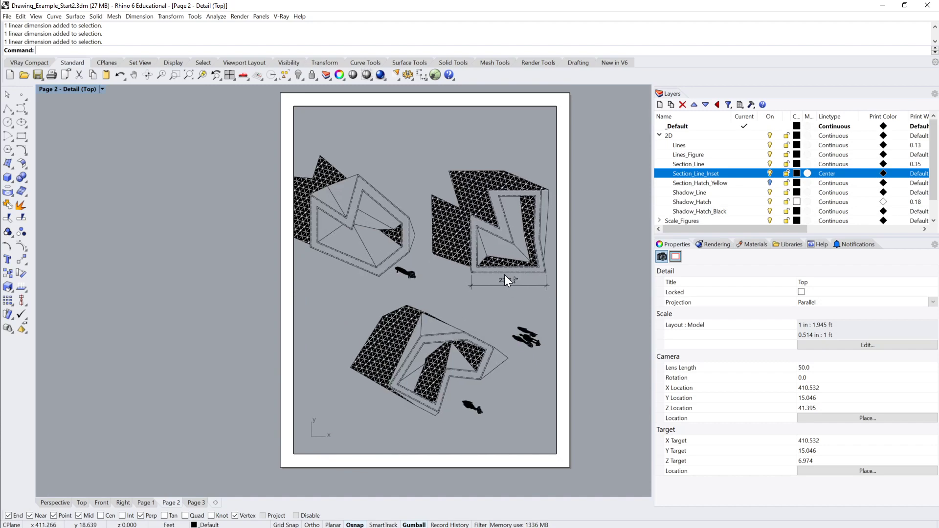
scroll(504, 274, "down", 5)
scroll(494, 272, "up", 4)
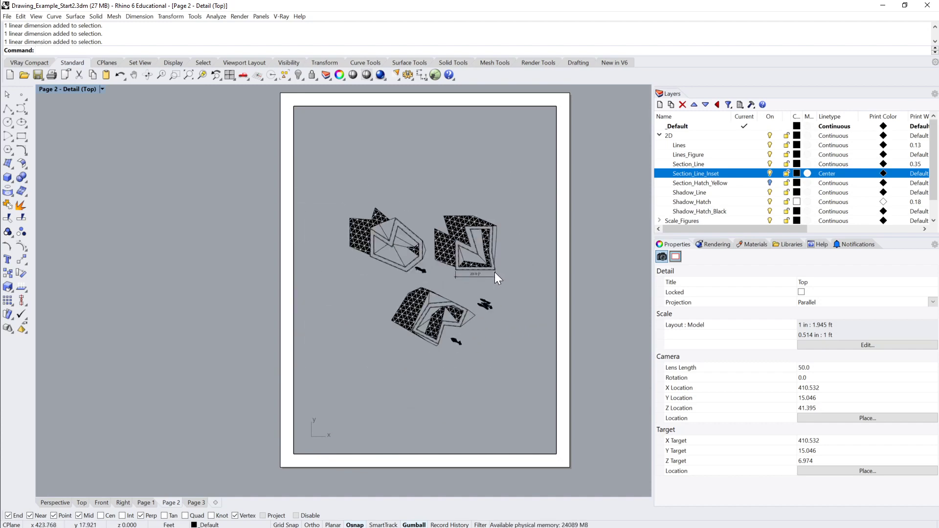
right_click_drag(554, 293, 529, 285)
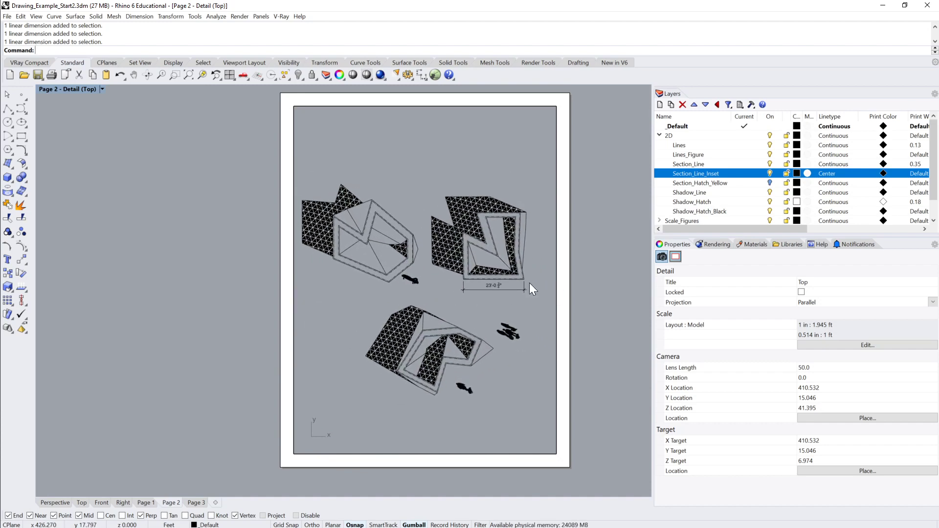
scroll(523, 288, "down", 2)
double_click(582, 276)
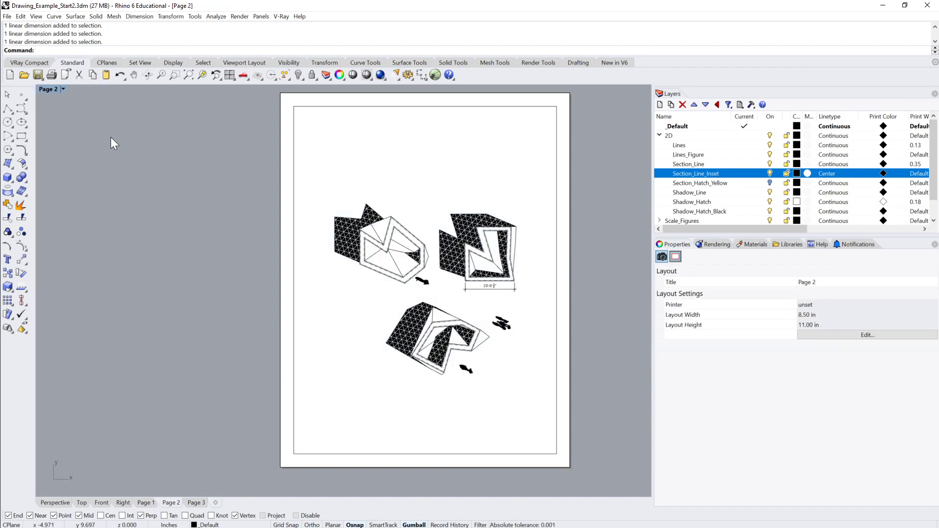
Step: Enable layout space scaling in the document's annotation style options, keeping the dimension on Page 2 in view, and accept
type("Options")
key("Return")
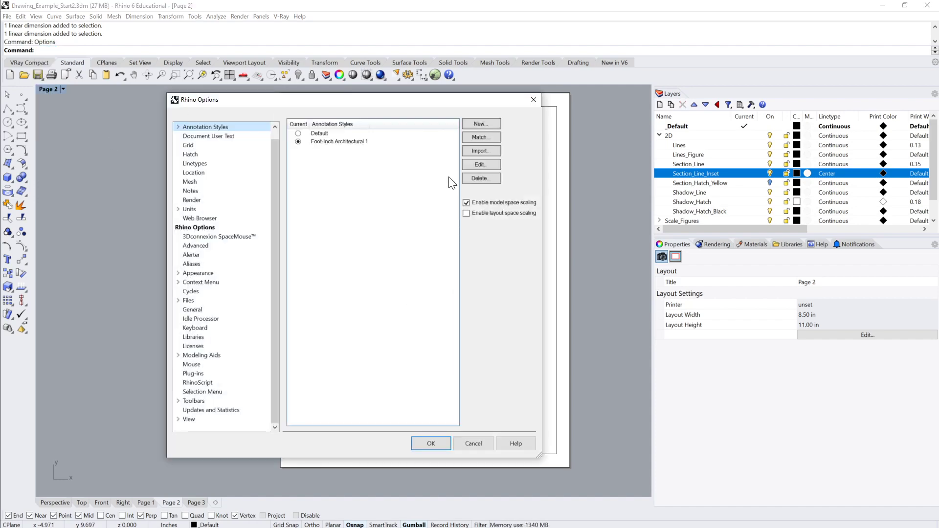
left_click_drag(477, 105, 303, 99)
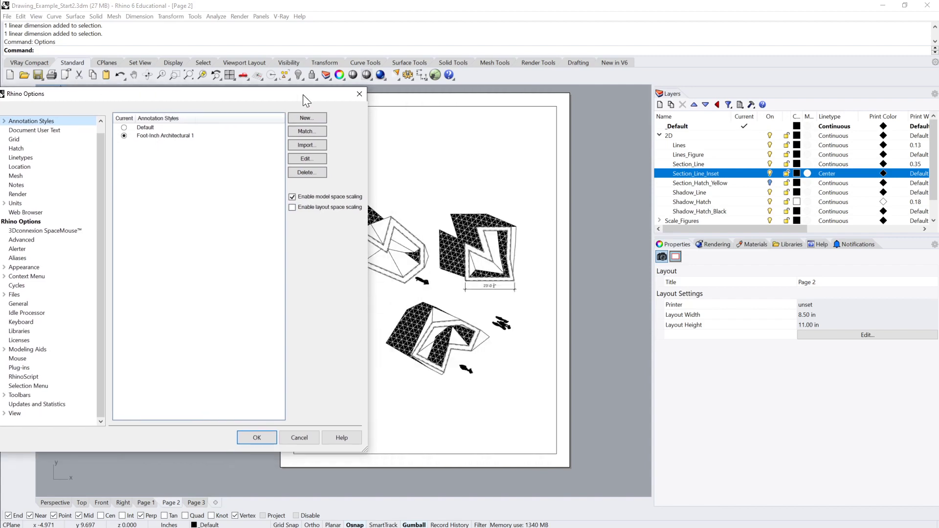
left_click(292, 208)
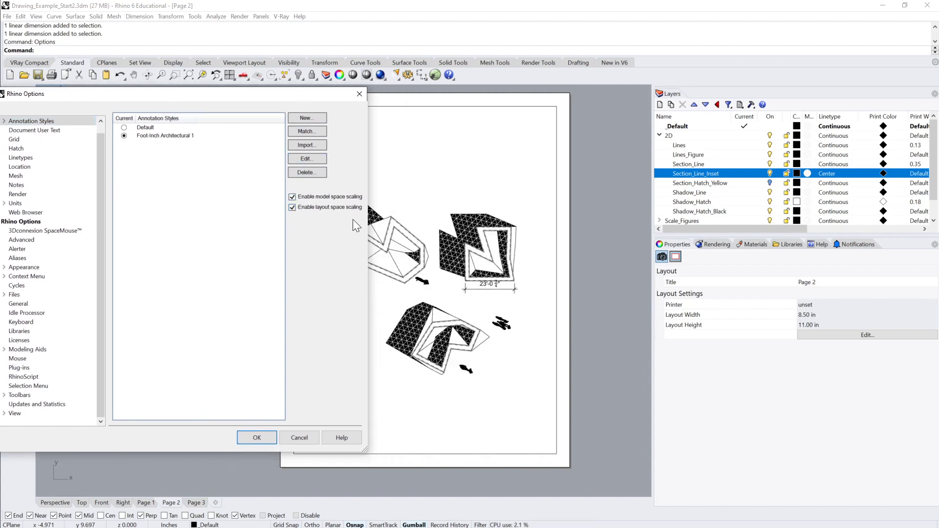
left_click(263, 437)
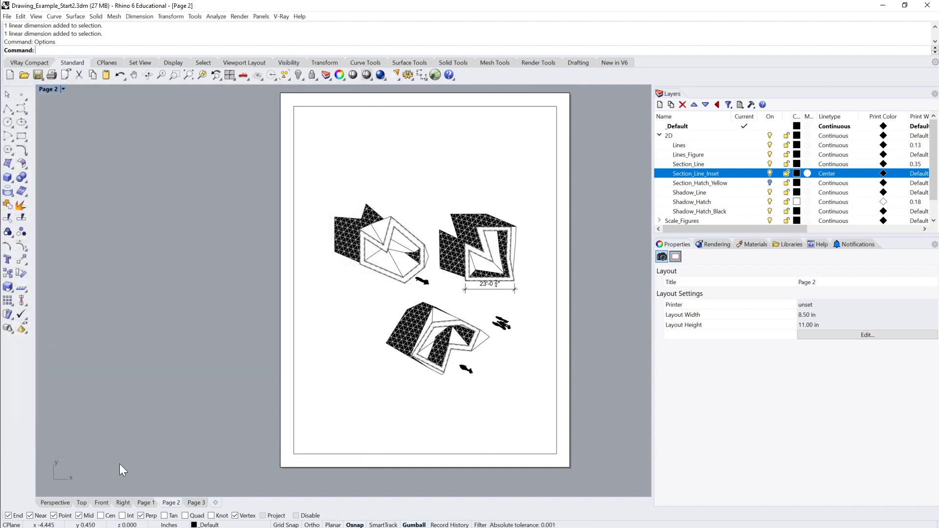
Step: Disable layout space scaling from the Page 1 layout and compare the dimension text size on Page 2 and Page 1
left_click(145, 503)
right_click_drag(415, 310, 452, 320)
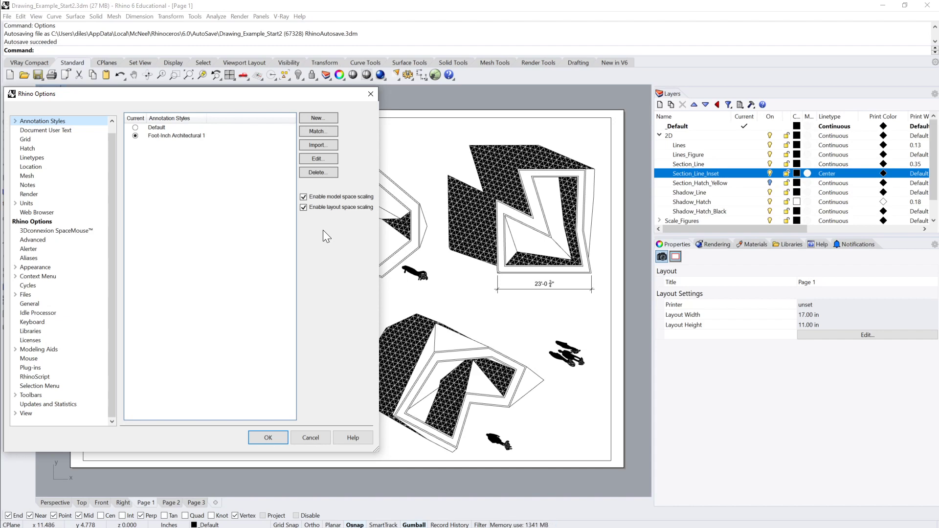
left_click(304, 207)
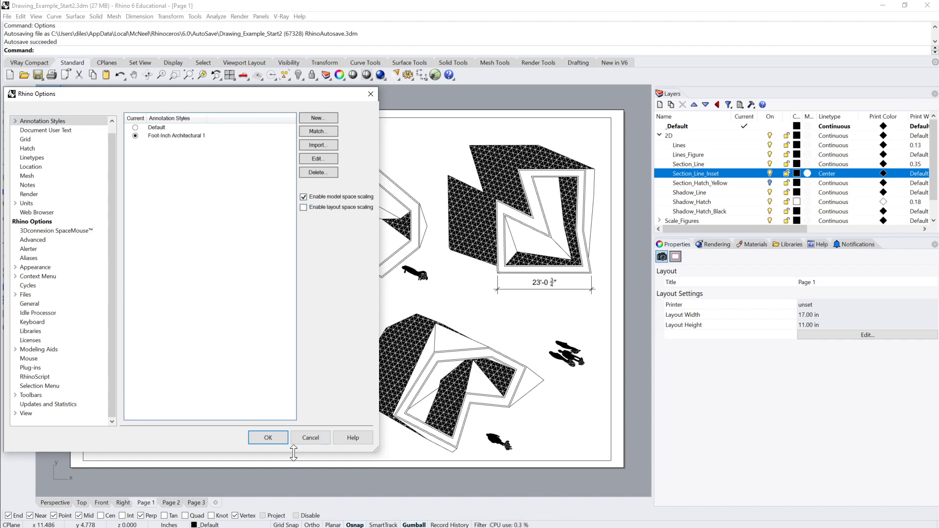
left_click(268, 437)
left_click(172, 502)
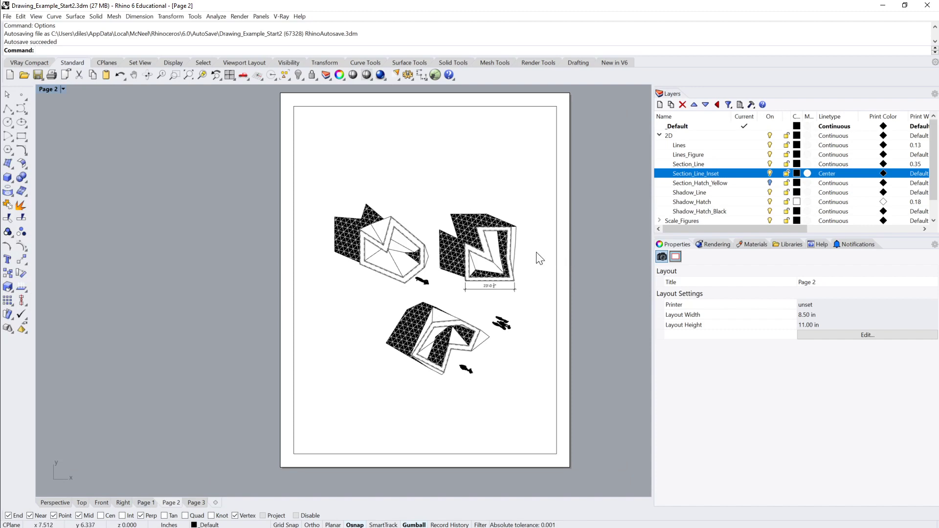
left_click(142, 503)
right_click_drag(323, 380, 346, 371)
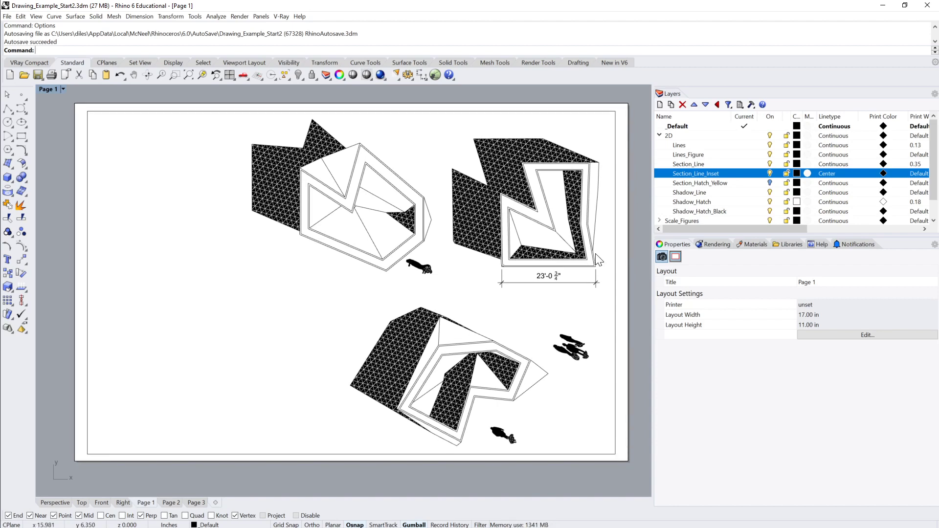
Step: Select the upper-right section's outline inside the Page 1 detail to check its layer, and leave the detail
right_click_drag(603, 252, 586, 252)
double_click(571, 239)
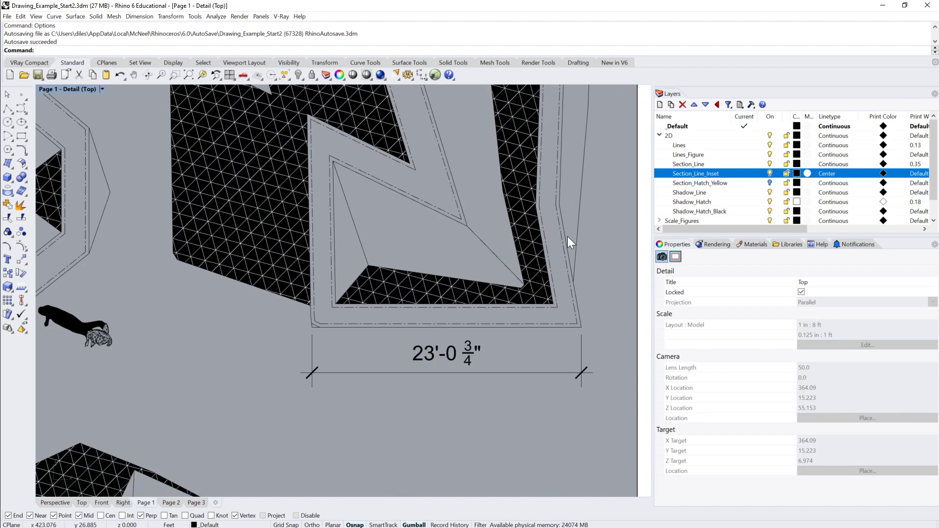
left_click(562, 233)
left_click(564, 231)
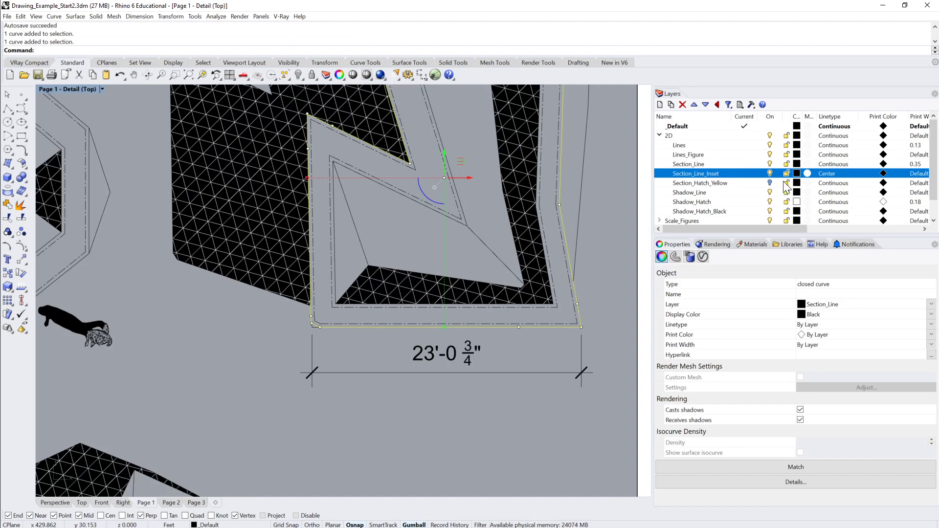
double_click(594, 216)
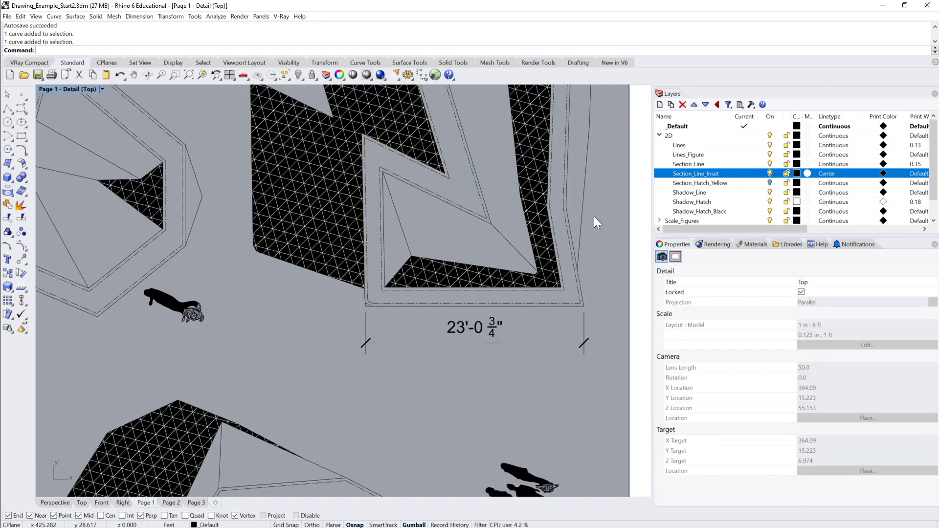
Step: Turn on the Section_Hatch_Yellow layer to show the section fills on the Page 1 layout
right_click_drag(601, 225, 542, 222)
left_click(708, 182)
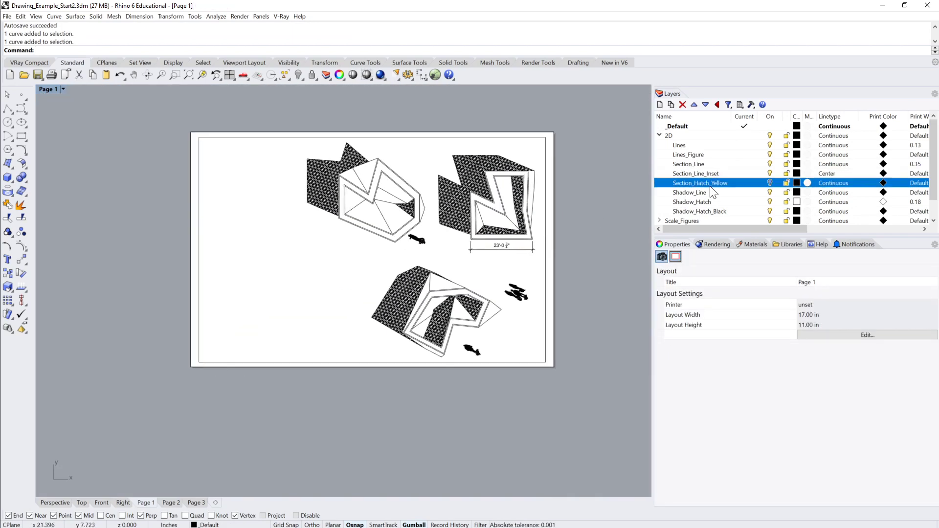
left_click(769, 182)
scroll(504, 188, "up", 3)
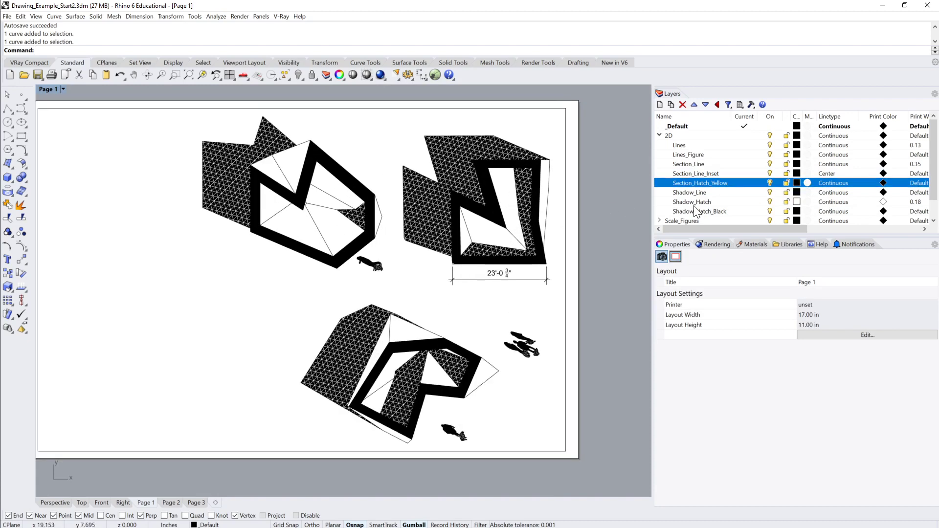
Step: Set the Section_Hatch_Yellow layer's detail print color to Yellow for the Page 1 detail, and examine the sections in layout space
left_click_drag(700, 230, 845, 228)
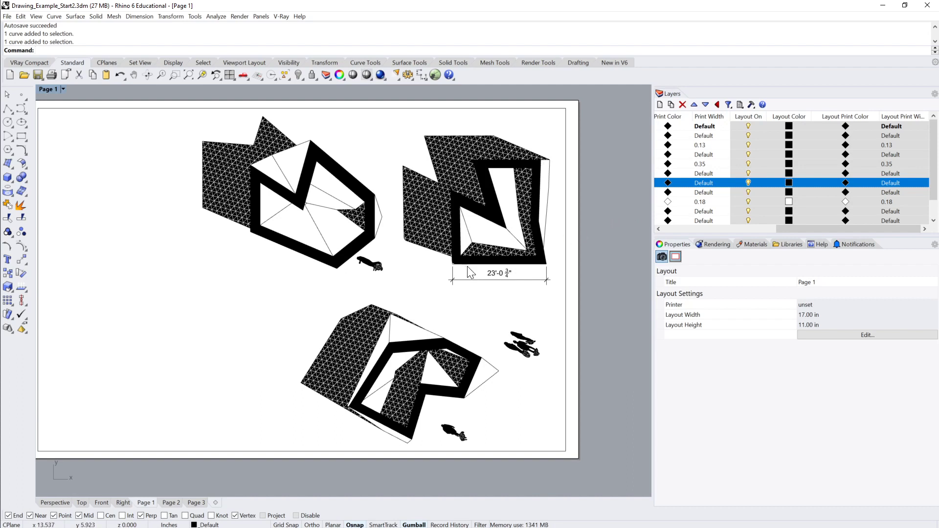
left_click(755, 229)
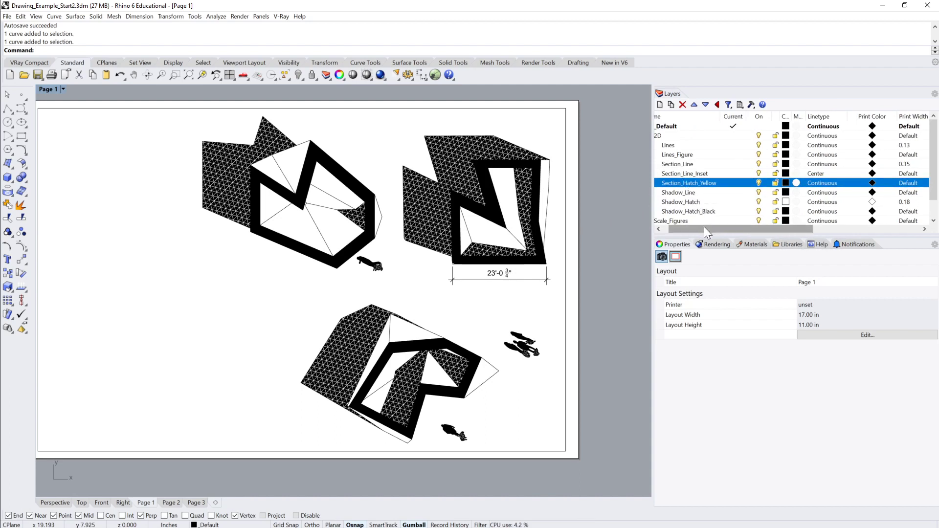
left_click_drag(703, 228, 826, 229)
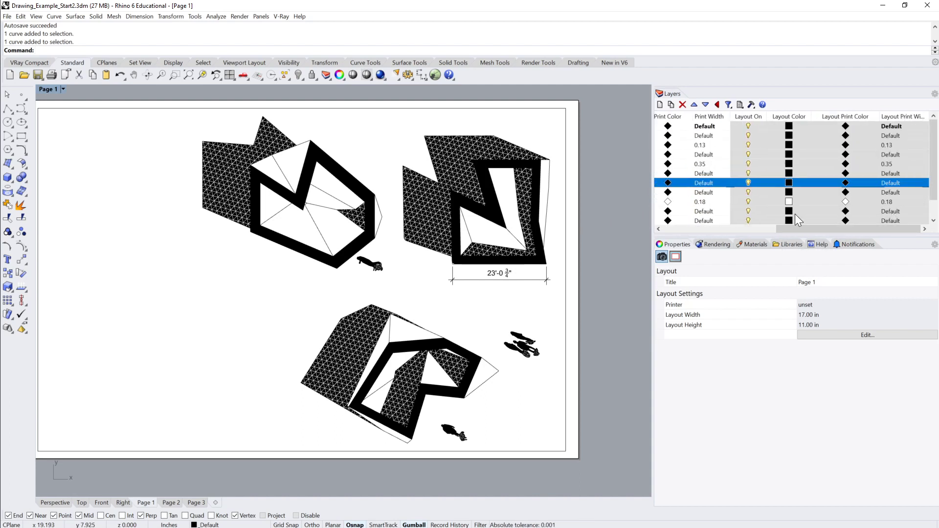
double_click(553, 200)
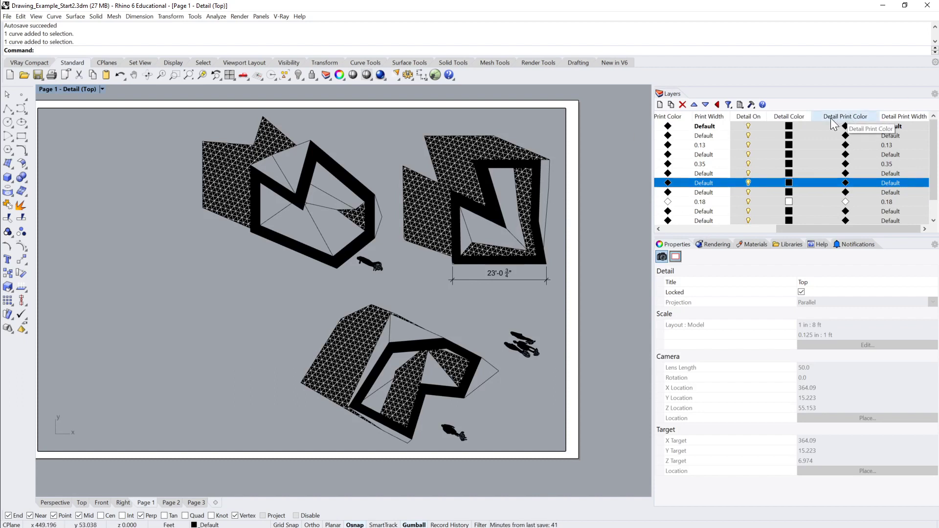
left_click(845, 181)
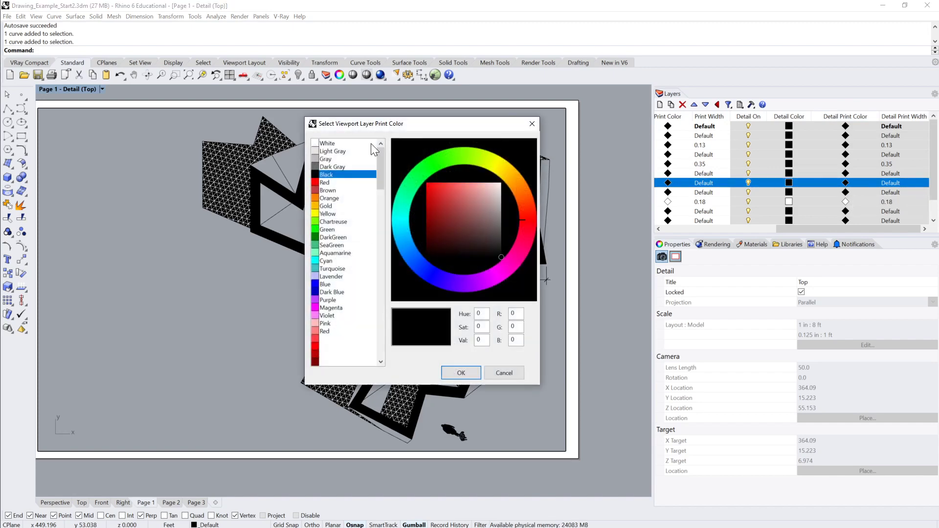
left_click(322, 213)
left_click(454, 372)
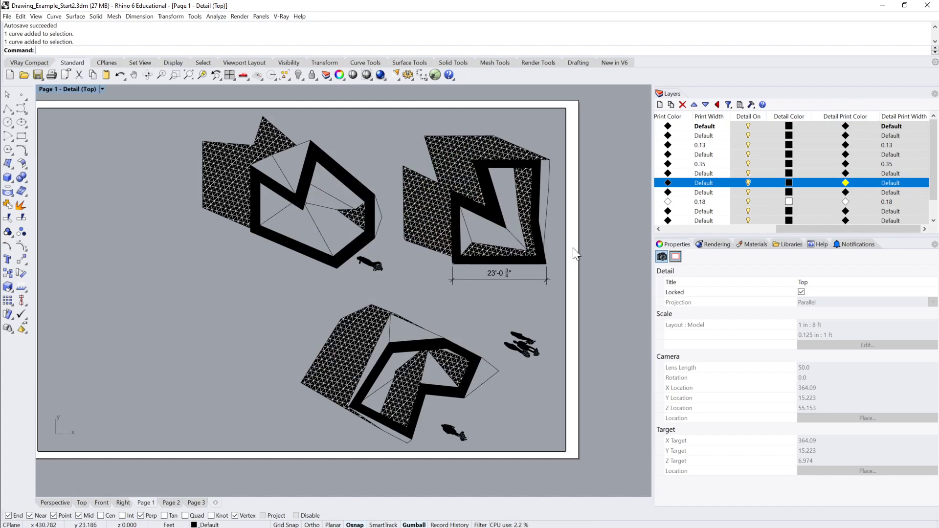
double_click(573, 247)
scroll(486, 232, "down", 3)
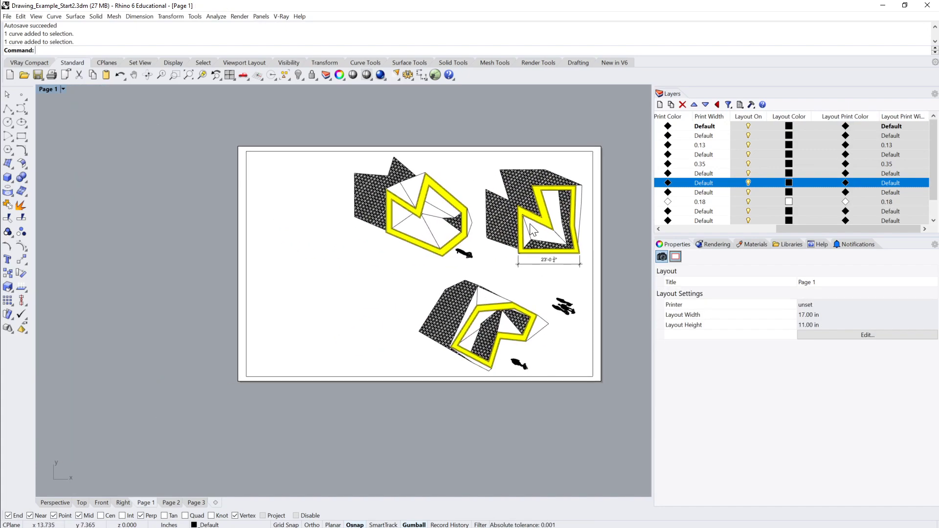
scroll(544, 223, "up", 4)
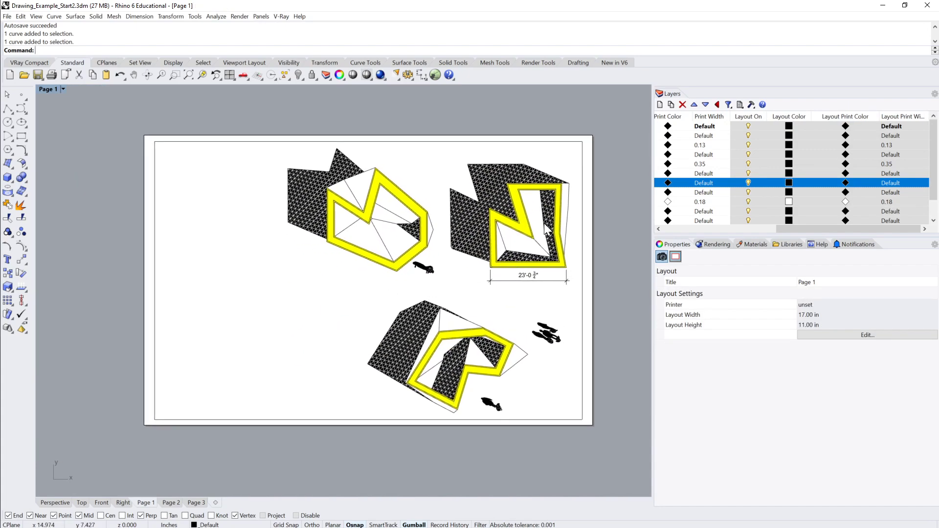
scroll(570, 207, "down", 5)
scroll(567, 206, "up", 3)
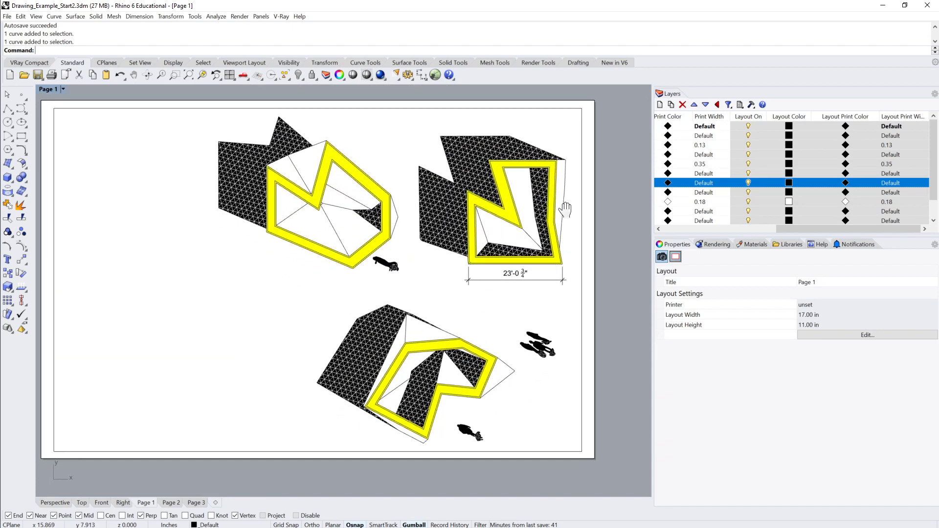
Step: Print the Page 1 layout with Adobe PDF at Tabloid size in landscape and save it as Drawing_Example_Start2.pdf on the Desktop
scroll(278, 198, "down", 2)
scroll(268, 197, "up", 2)
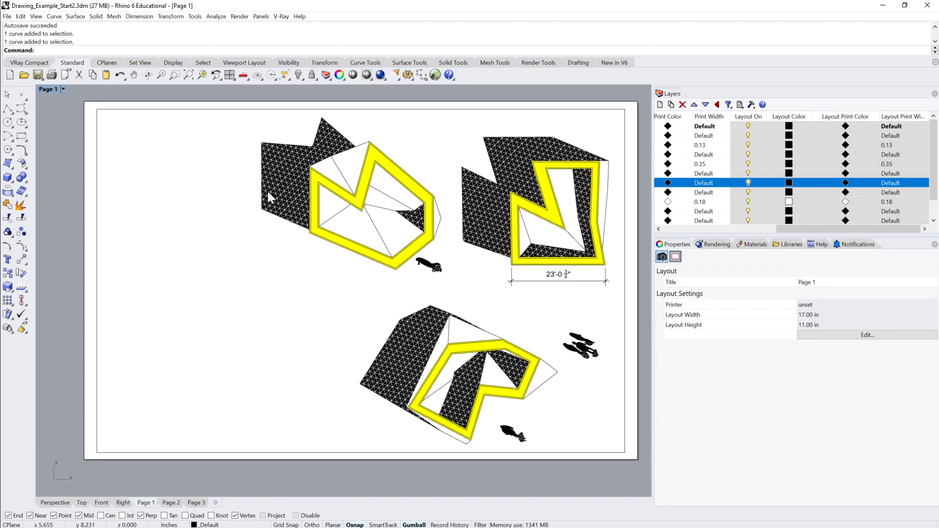
key("ctrl+p")
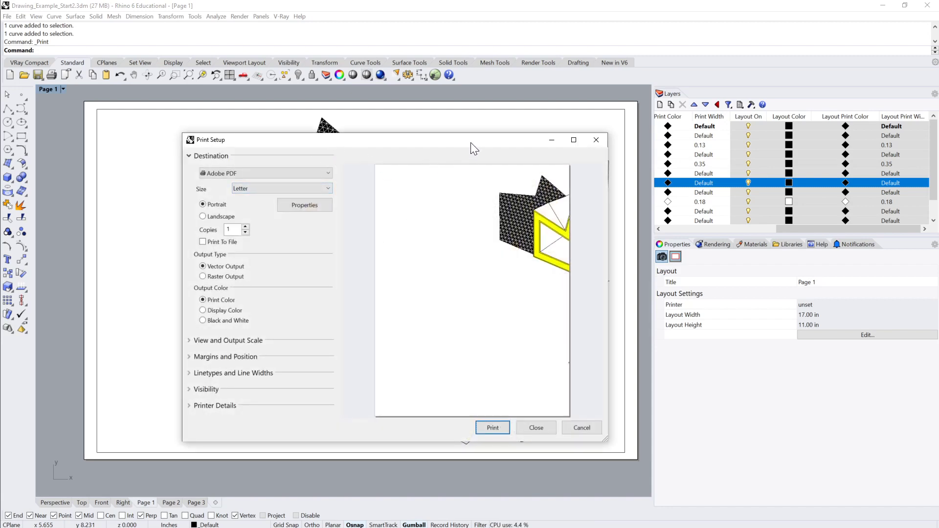
left_click_drag(470, 142, 466, 130)
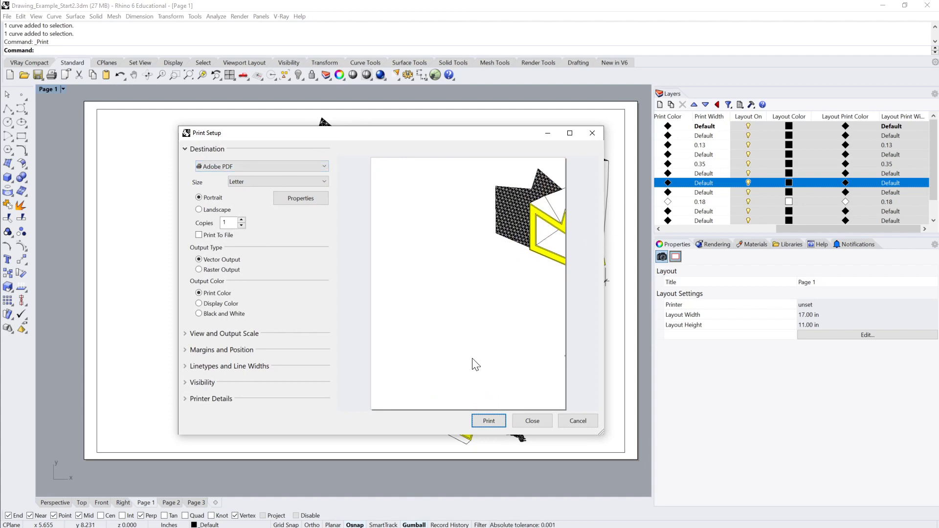
left_click(325, 182)
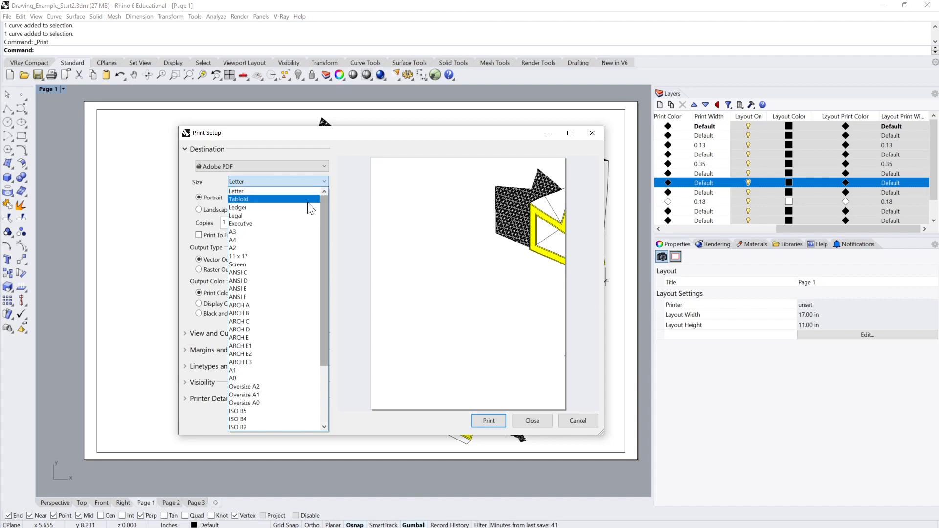
left_click(277, 199)
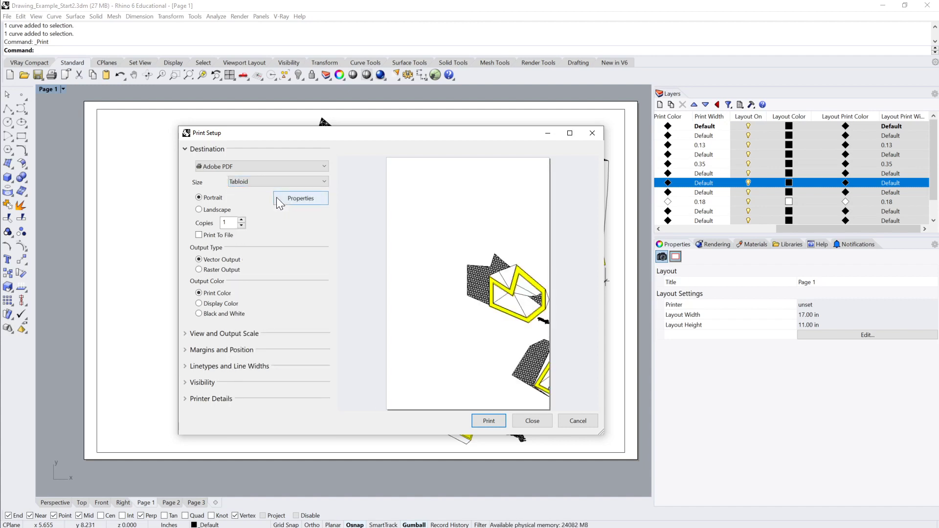
left_click(199, 210)
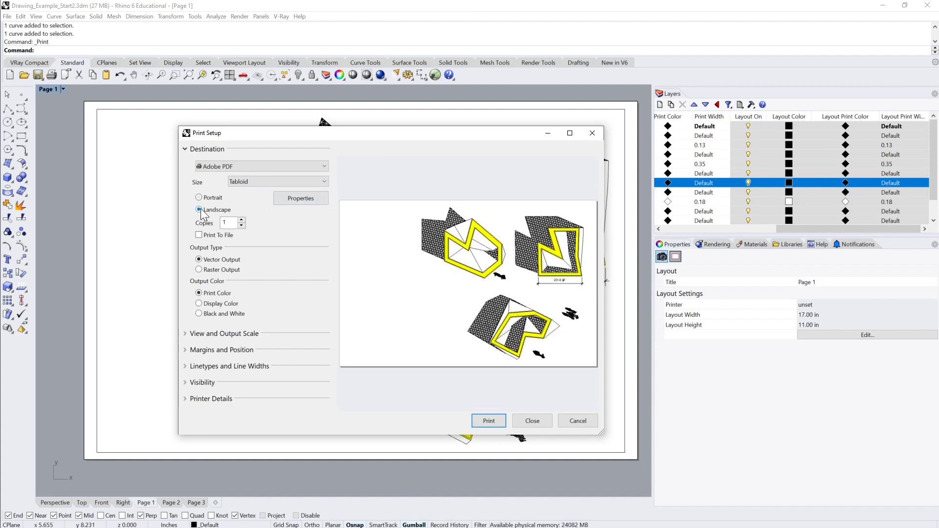
left_click(489, 420)
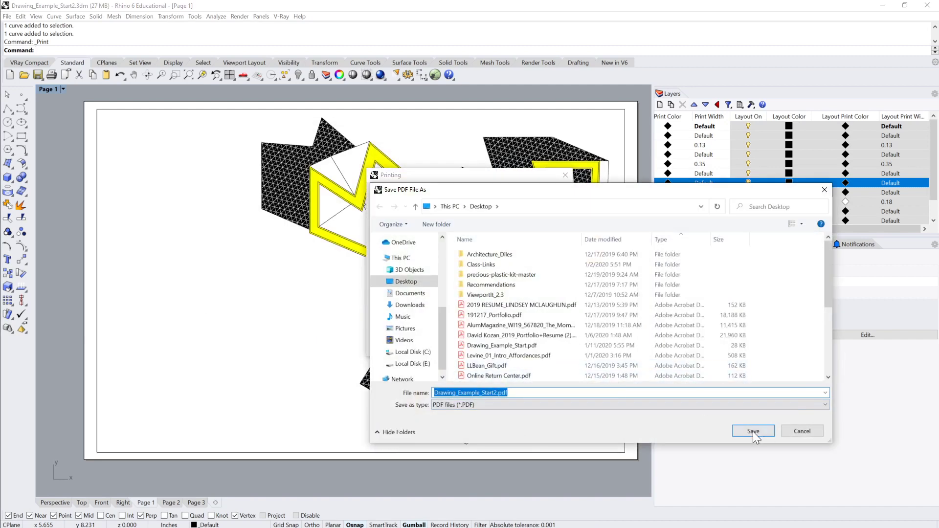
left_click(753, 430)
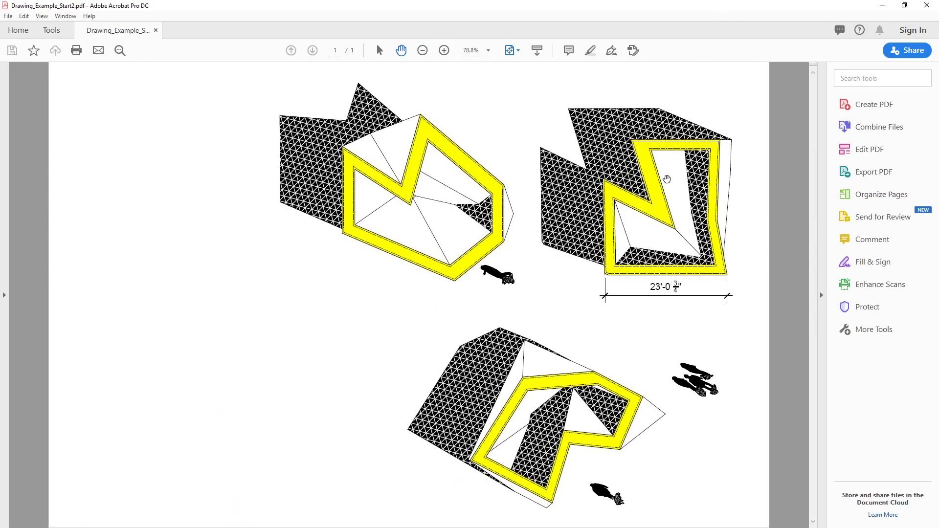
Step: Examine the section linework in the printed PDF at 150% magnification in Acrobat, and close the file
left_click(445, 51)
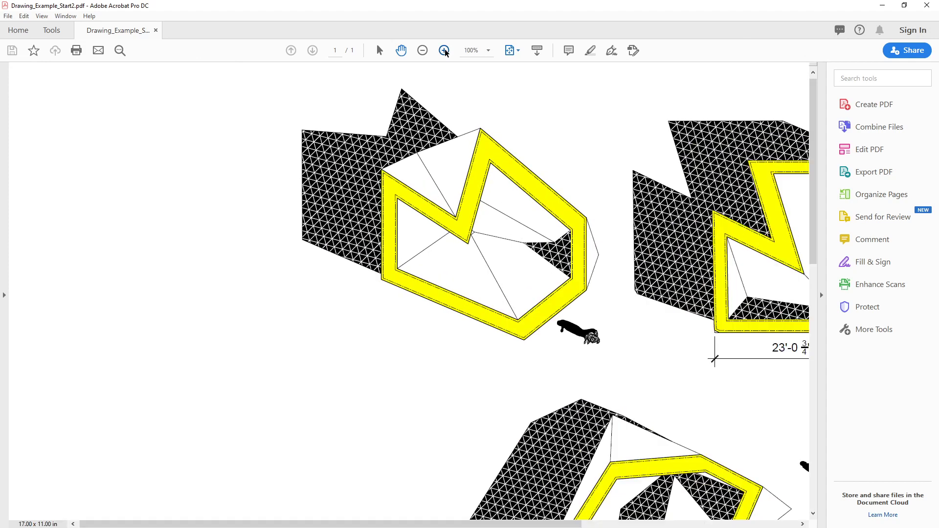
left_click(444, 50)
left_click(444, 51)
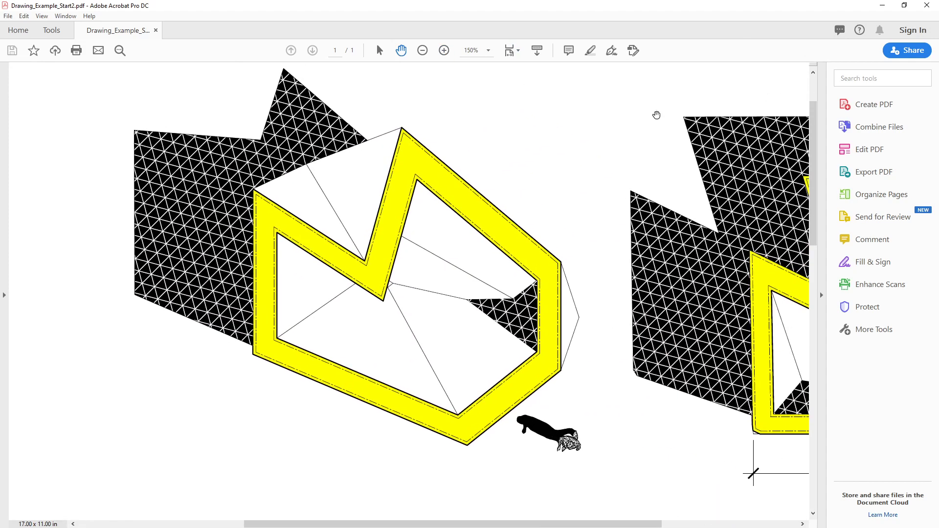
left_click(926, 5)
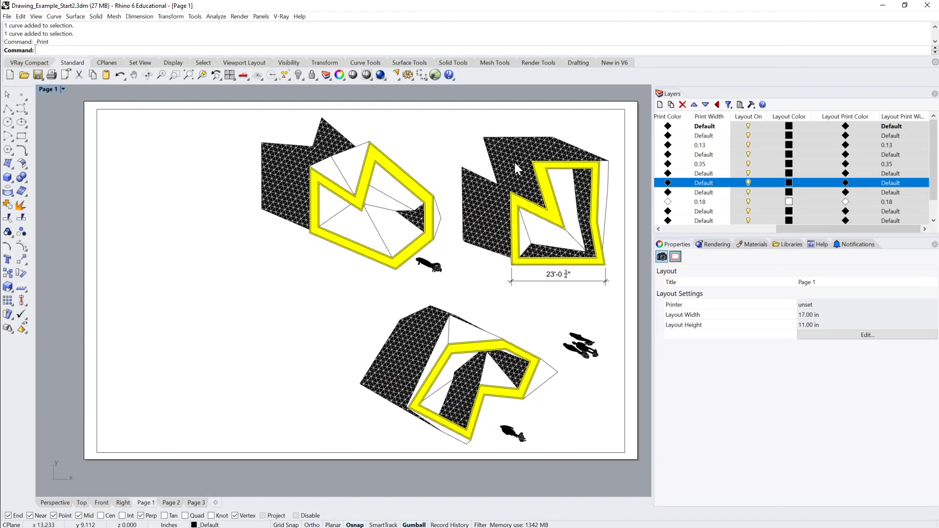
Step: Reopen the print setup for Page 1 and compare raster output with vector output, ending on vector
key("ctrl+p")
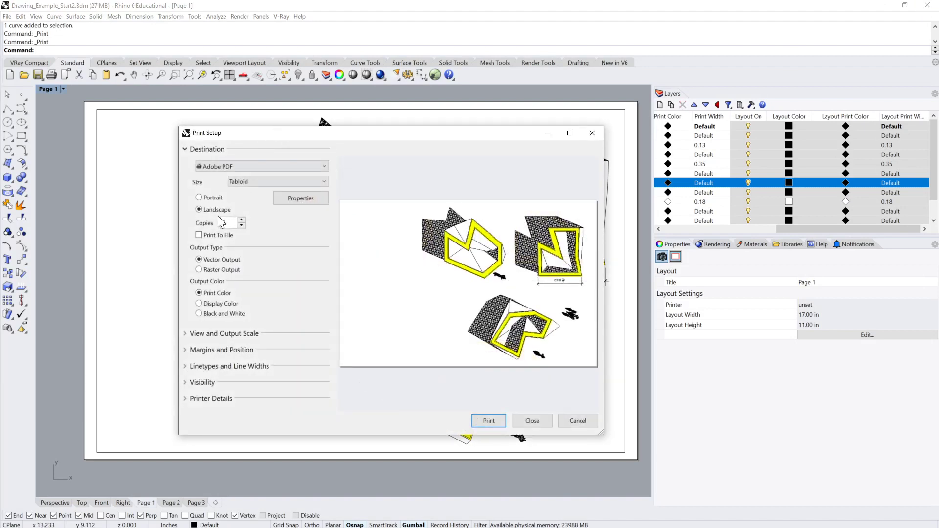
left_click(199, 270)
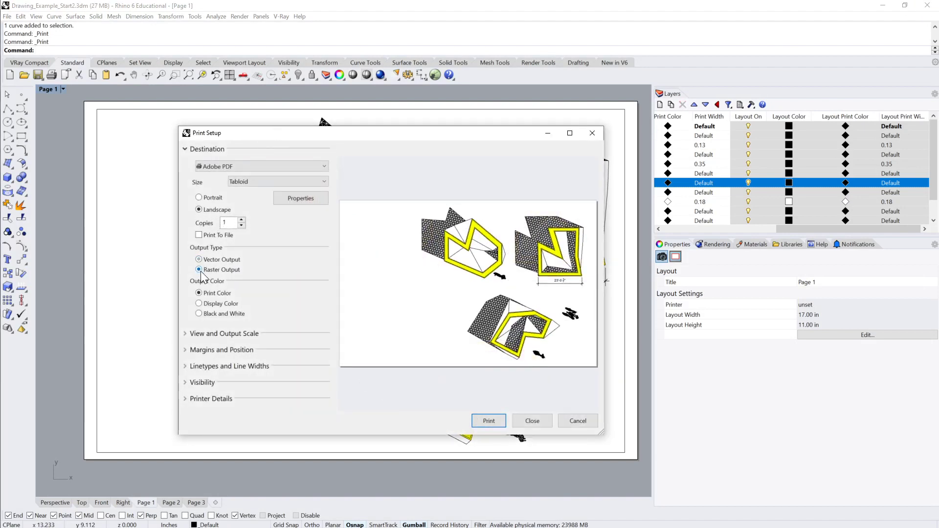
left_click(198, 260)
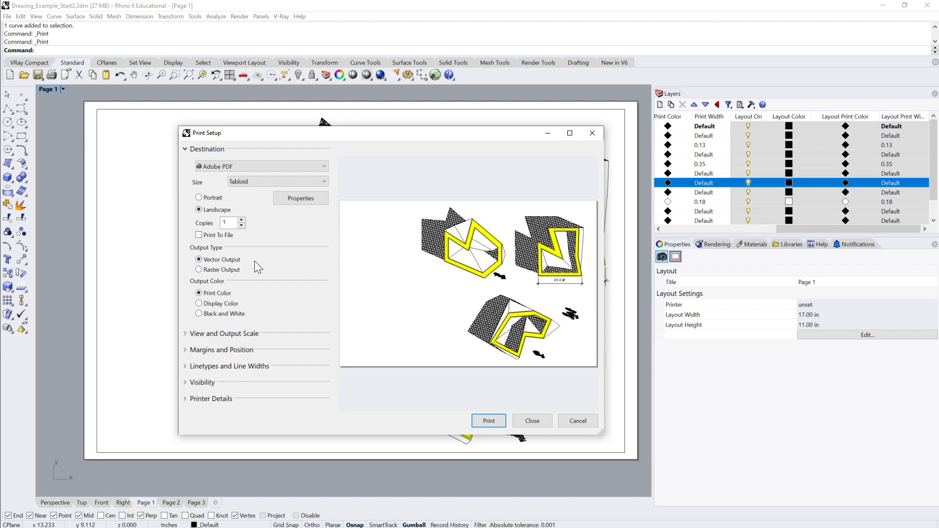
Step: Switch the print destination to Image File and set the image size to 1700 by 1100 pixels
left_click(325, 166)
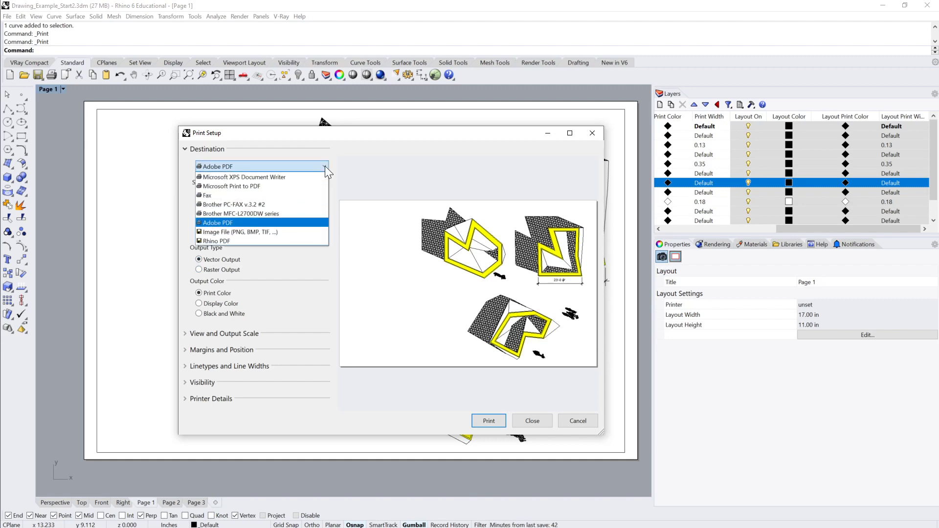
left_click(258, 231)
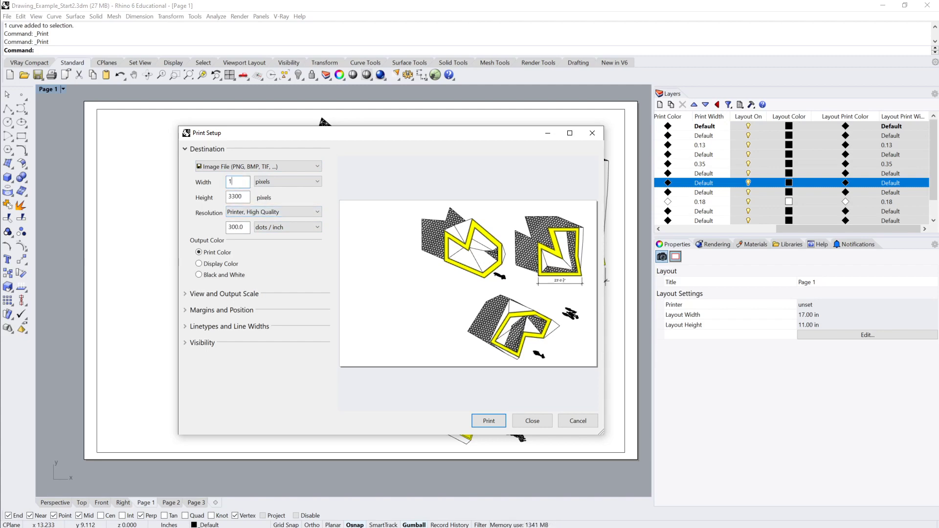
type("11")
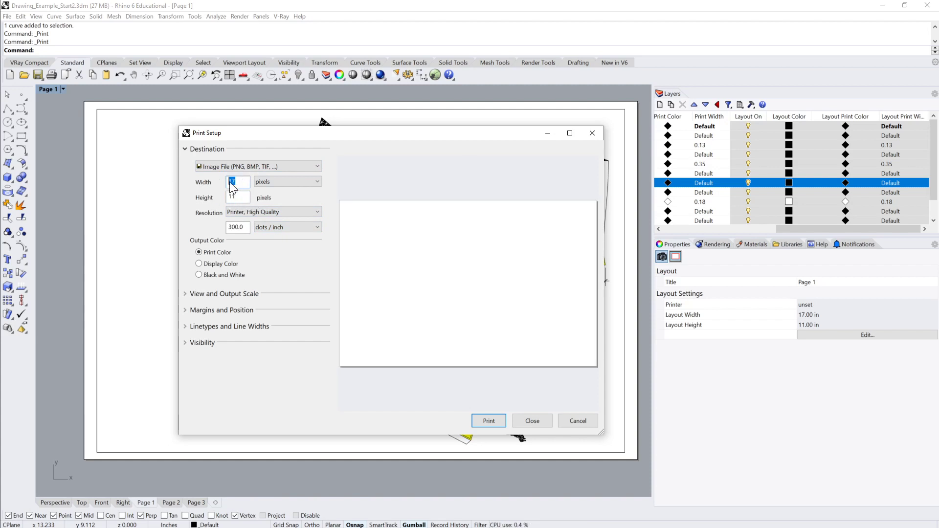
left_click(242, 182)
type("00")
left_click(240, 197)
type("00")
double_click(242, 181)
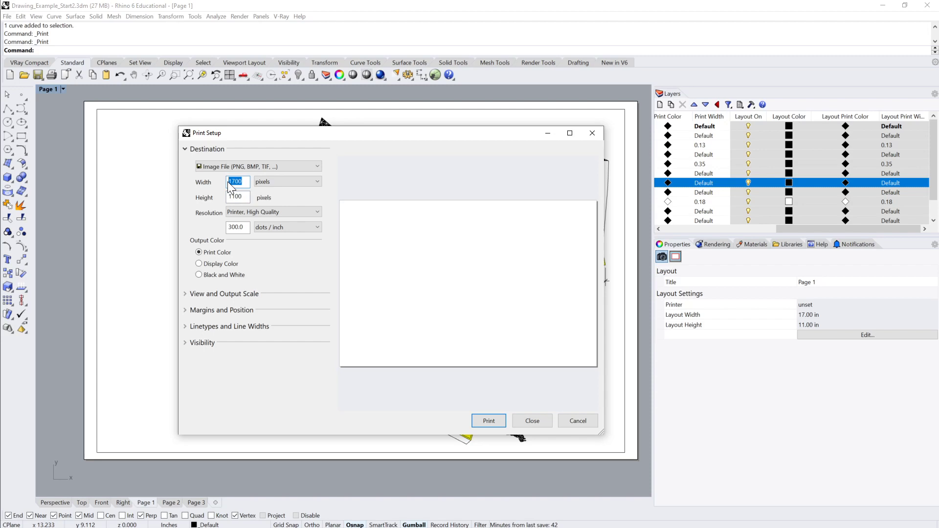
Step: Set the print area of Page 1 to Extents in the view and output scale settings
left_click(203, 293)
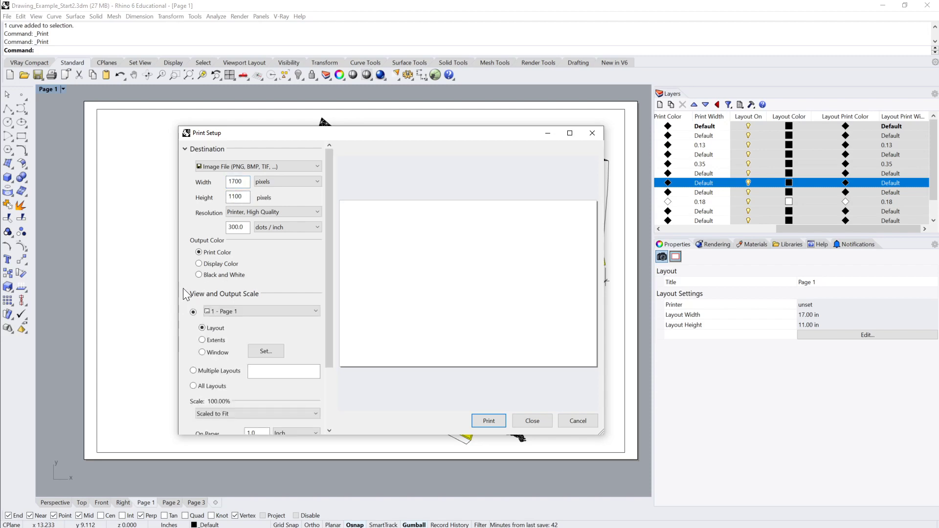
left_click(202, 340)
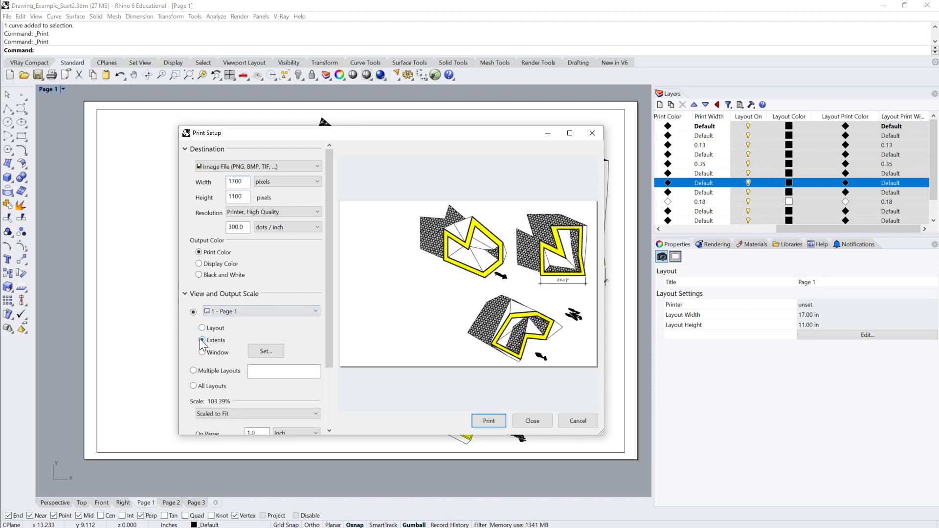
left_click(246, 184)
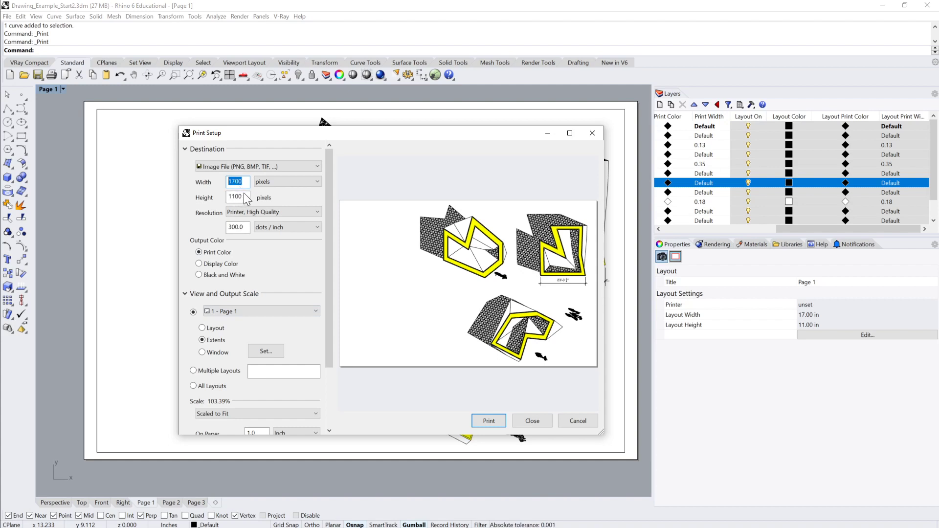
Step: Set the print destination to Adobe PDF, review the available paper sizes while keeping Tabloid, and close the print setup
left_click(292, 166)
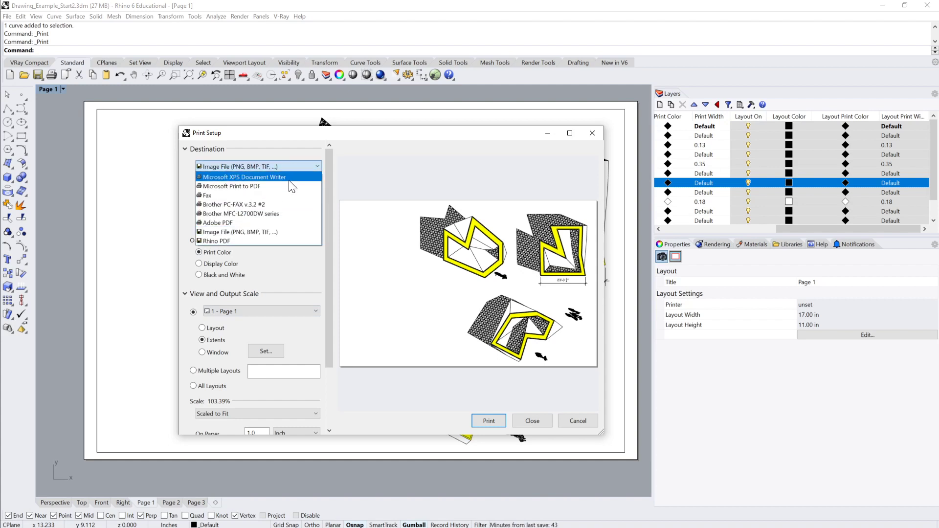
left_click(236, 222)
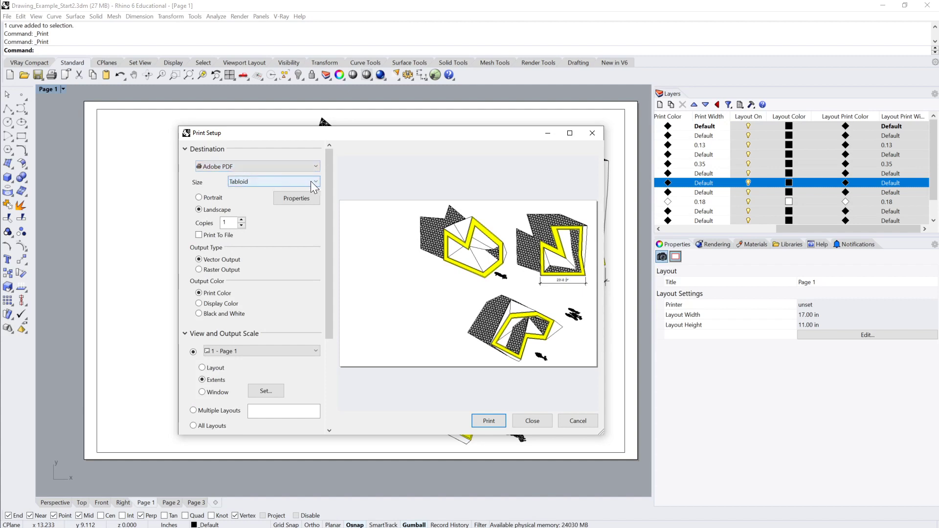
left_click(313, 181)
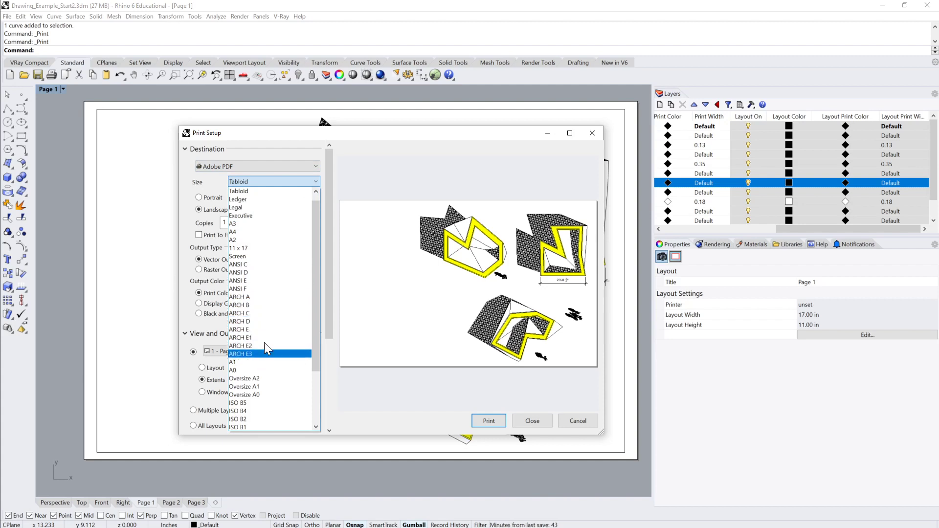
left_click(280, 157)
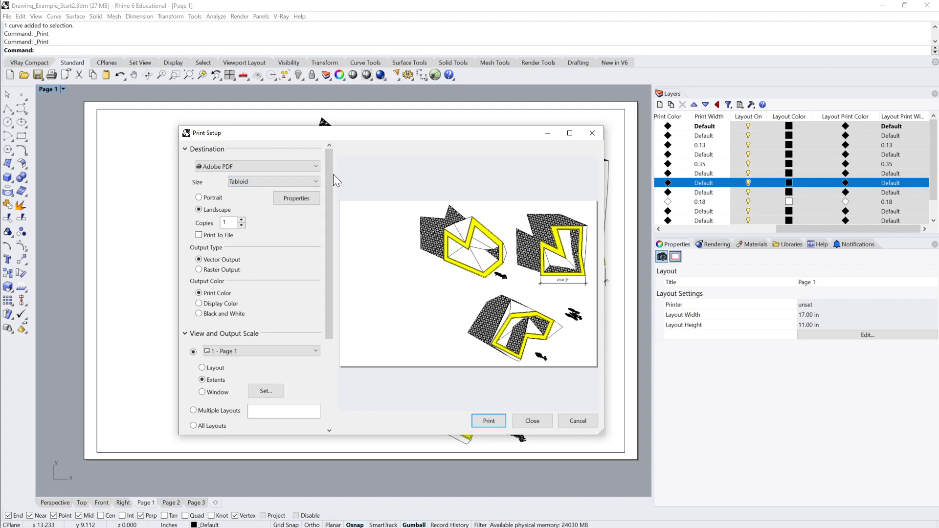
left_click_drag(330, 174, 330, 155)
left_click(541, 421)
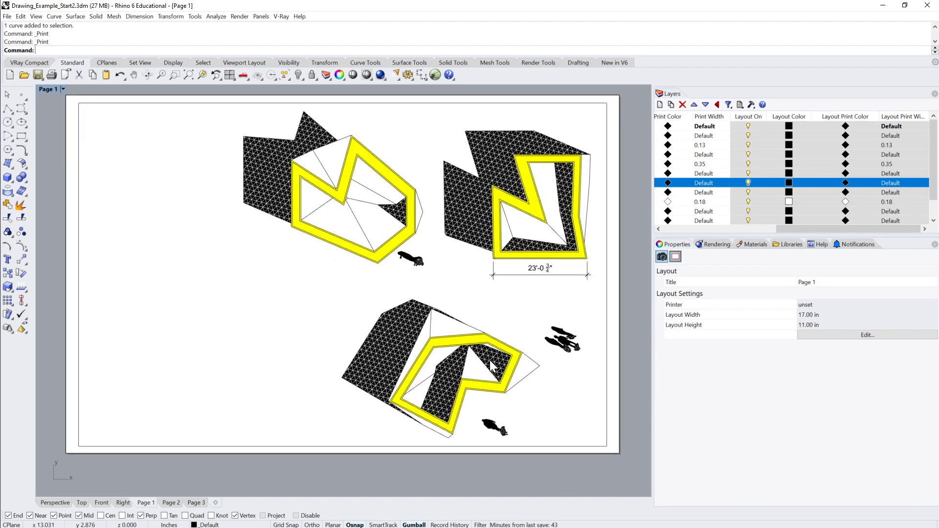
right_click_drag(489, 360, 491, 368)
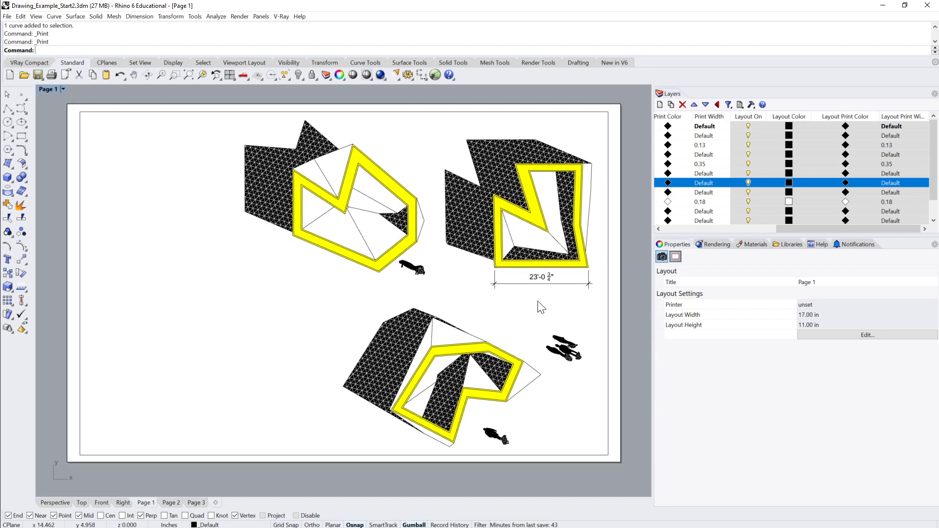
mouse_move(539, 296)
right_mouse_down()
mouse_move(535, 304)
mouse_move(549, 309)
mouse_move(530, 304)
right_mouse_up()
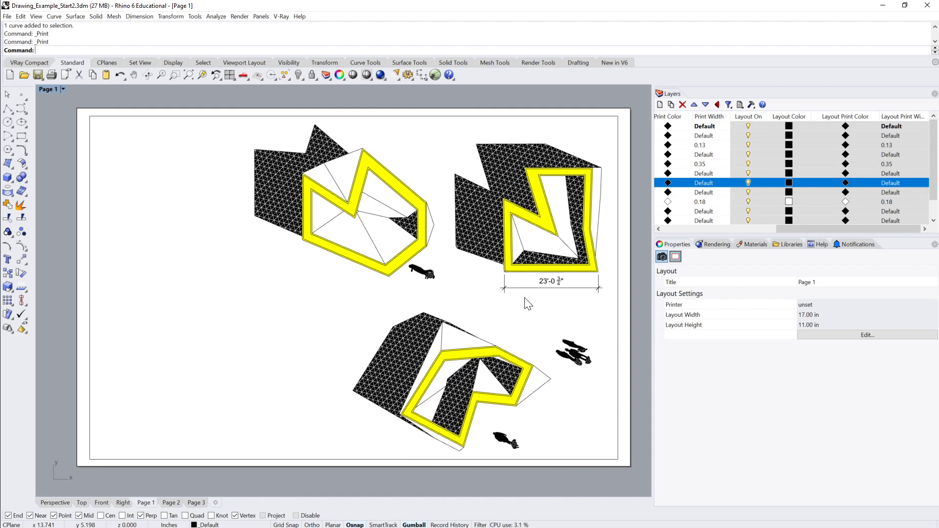